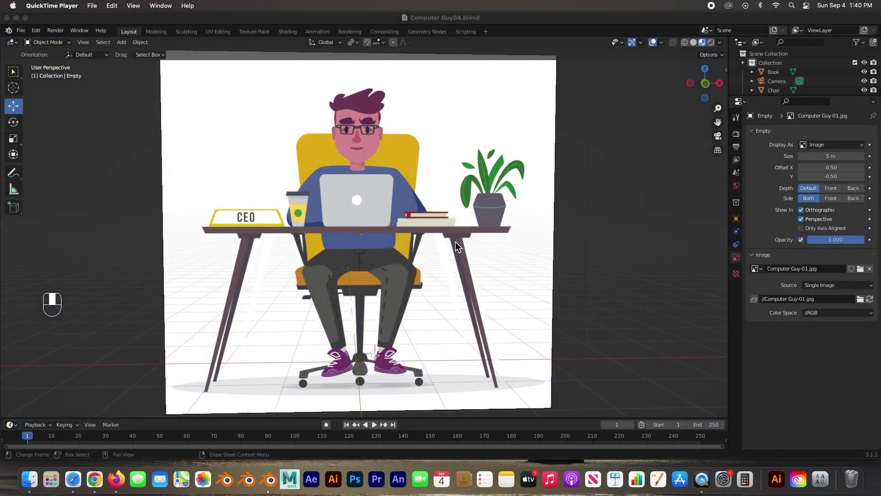
Move the reference image back along the Y axis so it stands behind the finished desk and chair models.
{"action": "mouse_move", "coordinate": [473, 208]}
{"action": "middle_mouse_down"}
{"action": "mouse_move", "coordinate": [461, 215]}
{"action": "mouse_move", "coordinate": [461, 201]}
{"action": "mouse_move", "coordinate": [469, 205]}
{"action": "middle_mouse_up"}
{"action": "left_click", "coordinate": [549, 221]}
{"action": "left_click", "coordinate": [486, 269]}
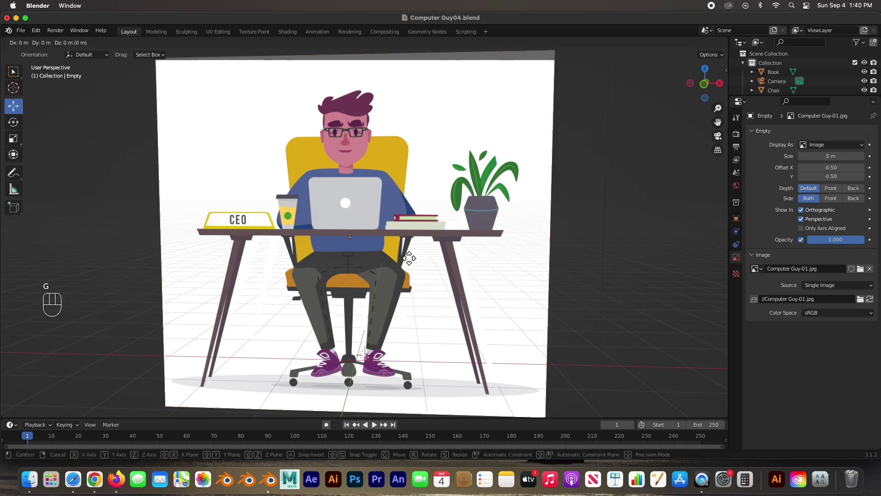
{"action": "key", "text": "g"}
{"action": "key", "text": "y"}
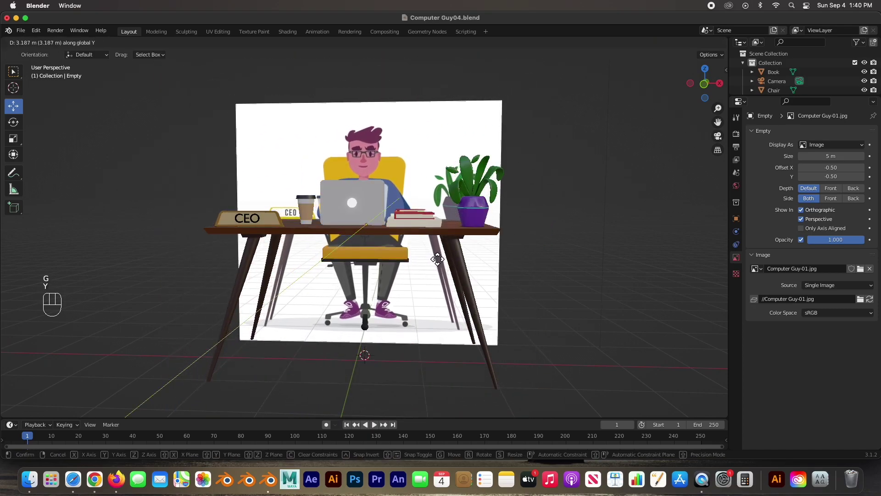
{"action": "left_click", "coordinate": [449, 255]}
Examine the finished desk, chair, laptop, cup, books, plant and CEO nameplate from several angles.
{"action": "middle_click_drag", "start_coordinate": [519, 256], "coordinate": [641, 263]}
{"action": "middle_click_drag", "start_coordinate": [491, 266], "coordinate": [228, 139]}
{"action": "left_click_drag", "start_coordinate": [228, 139], "coordinate": [447, 358]}
{"action": "left_click_drag", "start_coordinate": [239, 110], "coordinate": [417, 366]}
{"action": "middle_click_drag", "start_coordinate": [416, 363], "coordinate": [301, 158]}
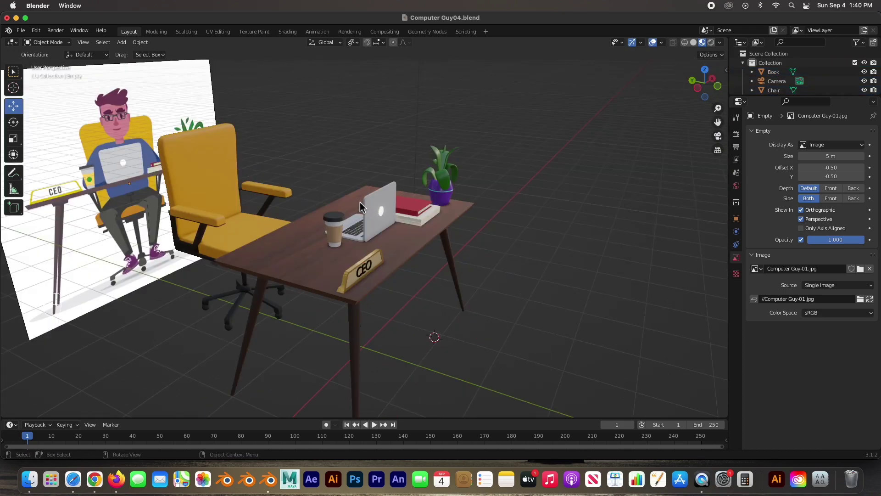
{"action": "left_click", "coordinate": [274, 193]}
{"action": "left_click", "coordinate": [326, 163]}
{"action": "middle_click_drag", "start_coordinate": [513, 211], "coordinate": [359, 151]}
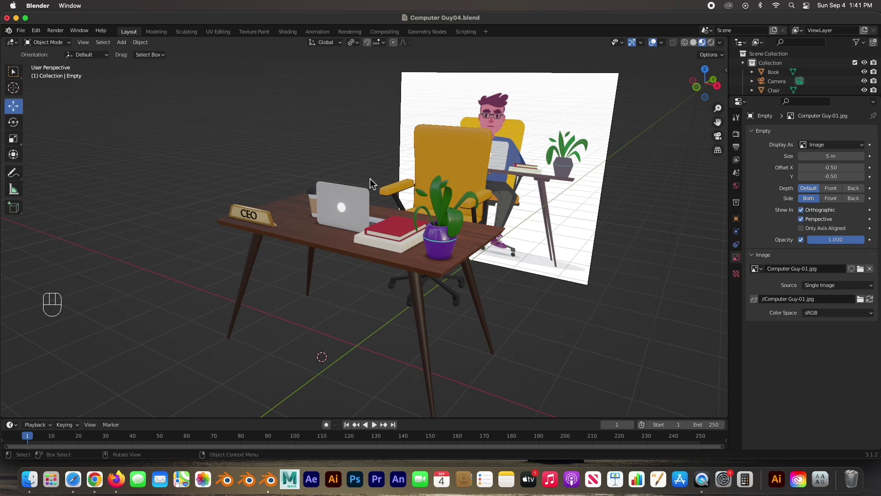
{"action": "middle_click_drag", "start_coordinate": [337, 195], "coordinate": [551, 129]}
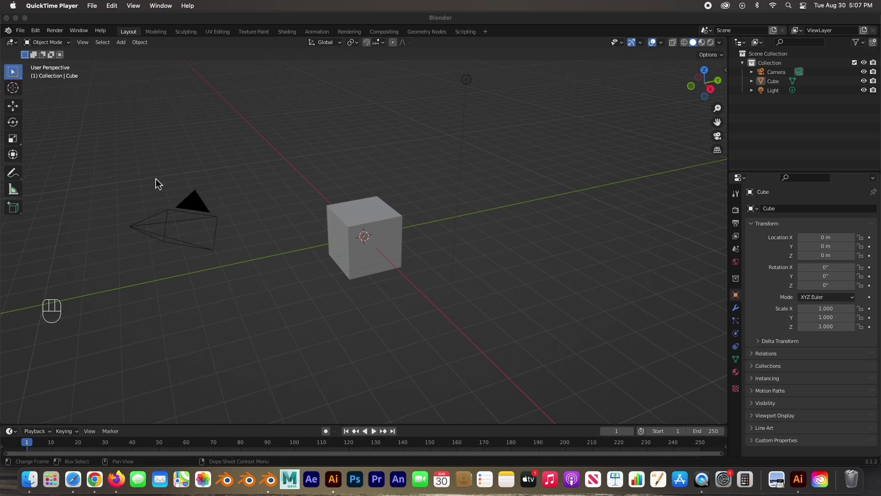
Load Computer Guy-01.jpg as a reference image aligned to the front view of the new scene.
{"action": "middle_click_drag", "start_coordinate": [312, 165], "coordinate": [380, 126]}
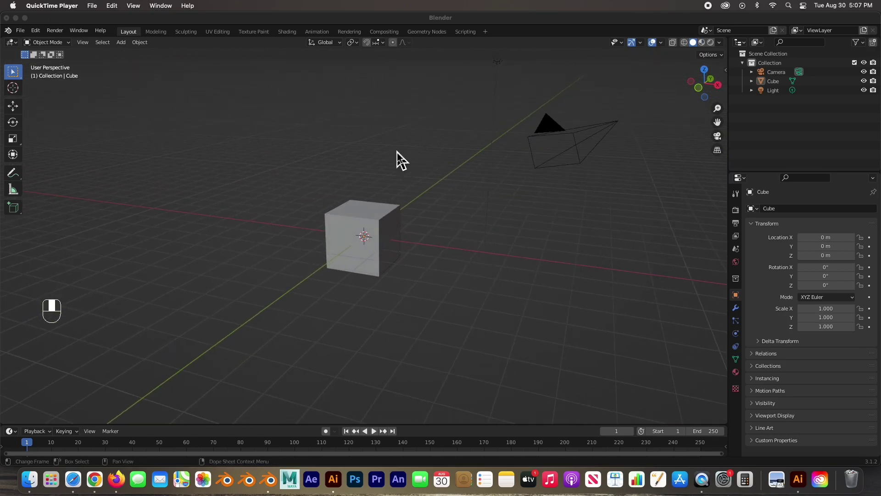
{"action": "left_click", "coordinate": [351, 168]}
{"action": "key", "text": "KP_1"}
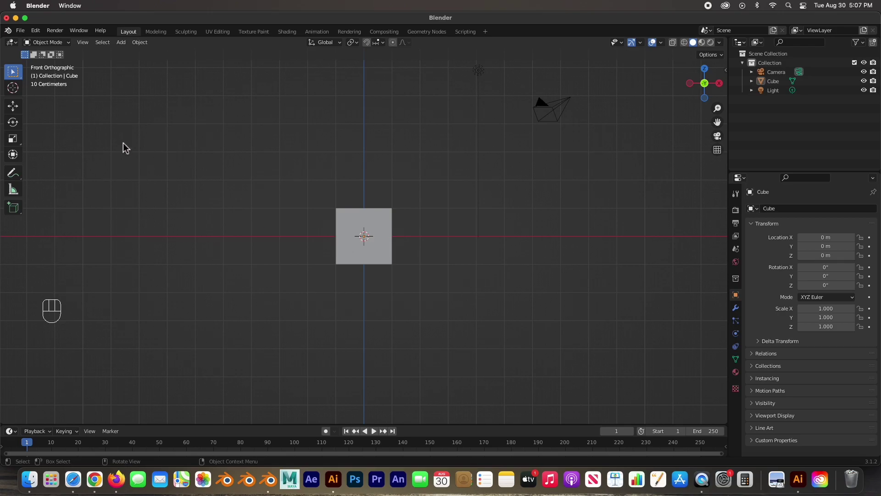
{"action": "left_click", "coordinate": [122, 44]}
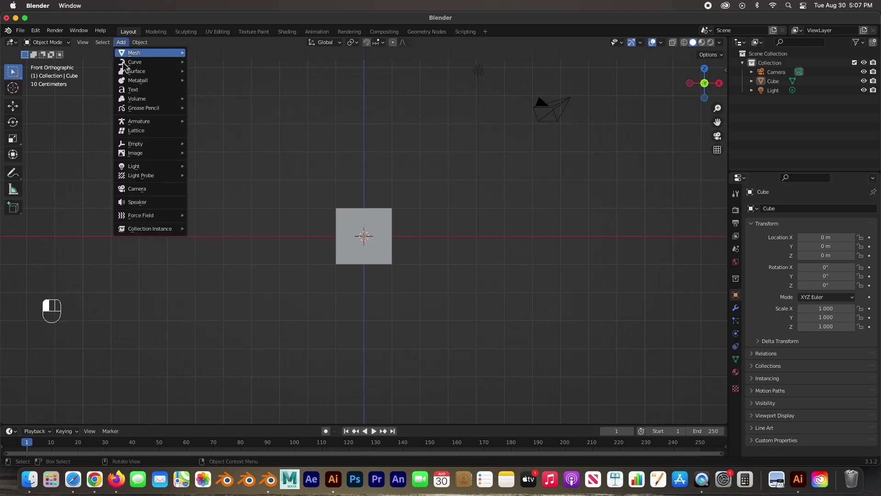
{"action": "mouse_move", "coordinate": [124, 155]}
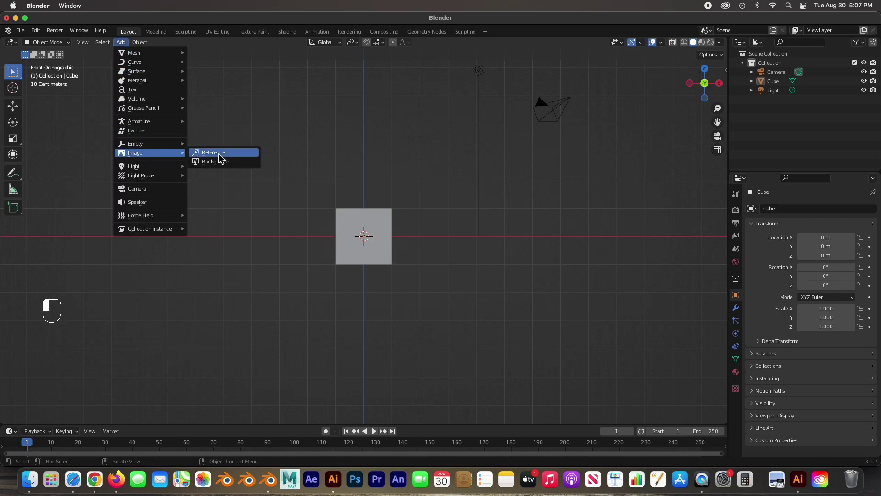
{"action": "left_click", "coordinate": [219, 154]}
{"action": "left_click", "coordinate": [38, 189]}
{"action": "left_click", "coordinate": [140, 63]}
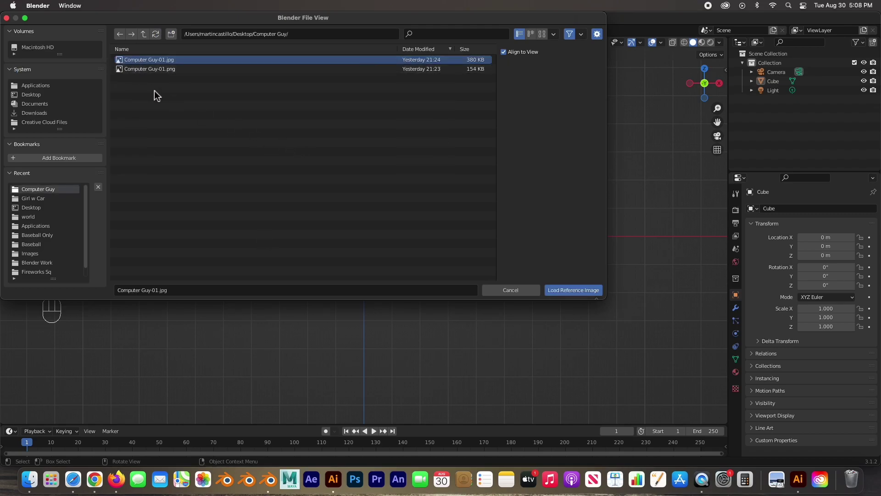
{"action": "left_click", "coordinate": [570, 292]}
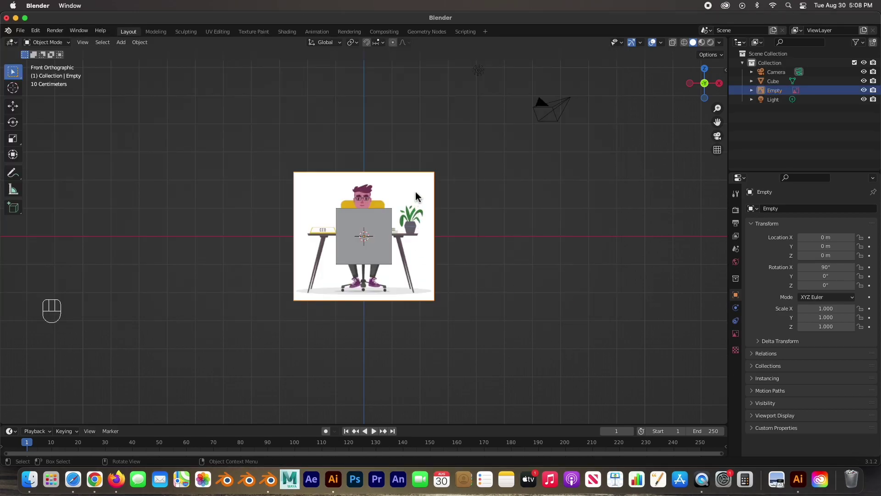
Raise the reference image about 2.07 m along the Z axis.
{"action": "key", "text": "shift+space"}
{"action": "key", "text": "g"}
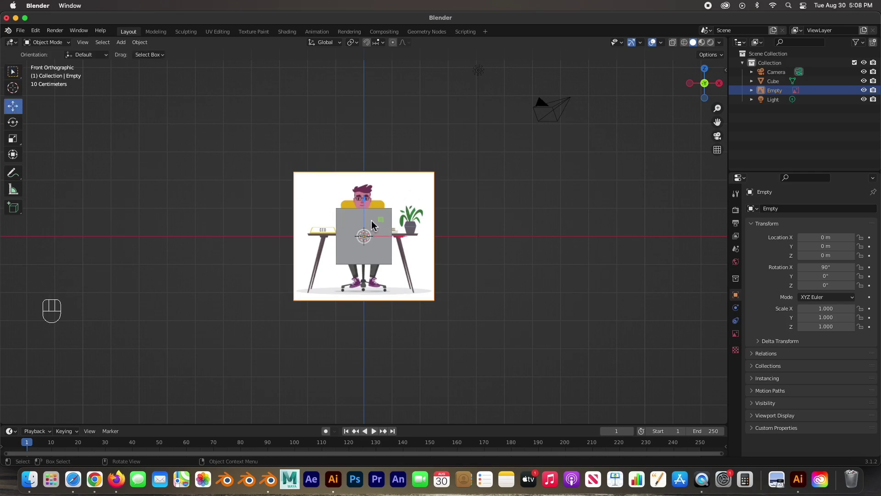
{"action": "left_click_drag", "start_coordinate": [365, 220], "coordinate": [364, 161]}
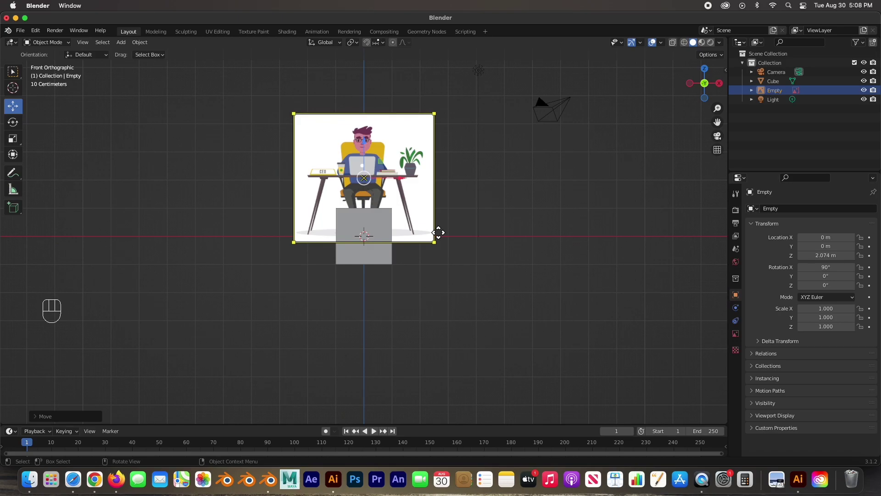
Enable opacity for the reference image and reduce it to about 0.134.
{"action": "left_click", "coordinate": [736, 333]}
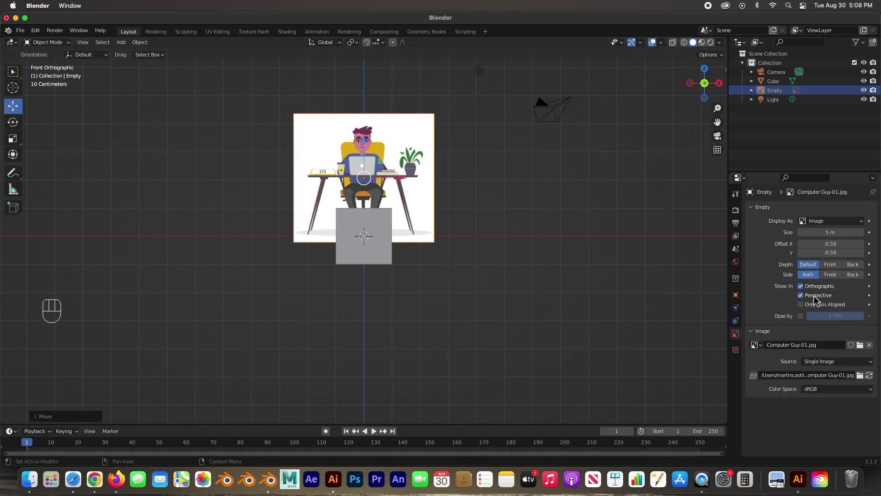
{"action": "left_click", "coordinate": [800, 316]}
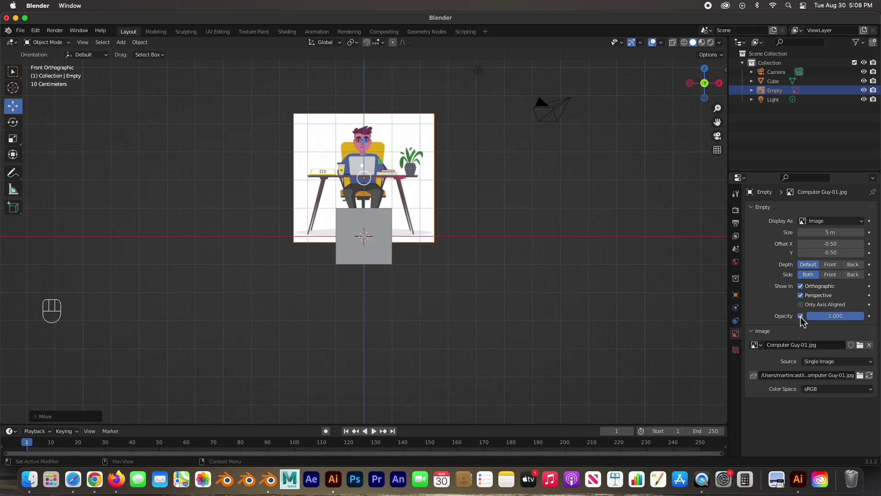
{"action": "left_click_drag", "start_coordinate": [836, 316], "coordinate": [789, 316]}
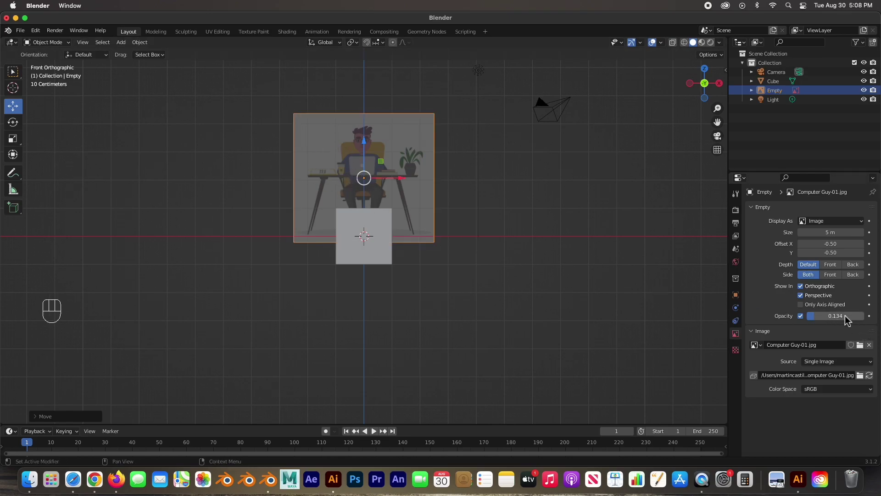
Lower the reference image slightly along Z so the desk's front feet rest on the red ground line.
{"action": "mouse_move", "coordinate": [298, 146]}
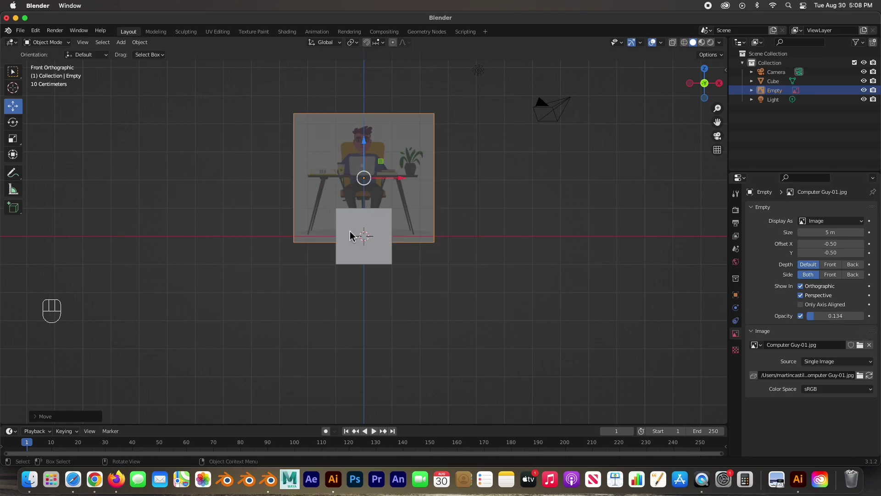
{"action": "scroll", "coordinate": [382, 230], "scroll_direction": "up", "scroll_amount": 6}
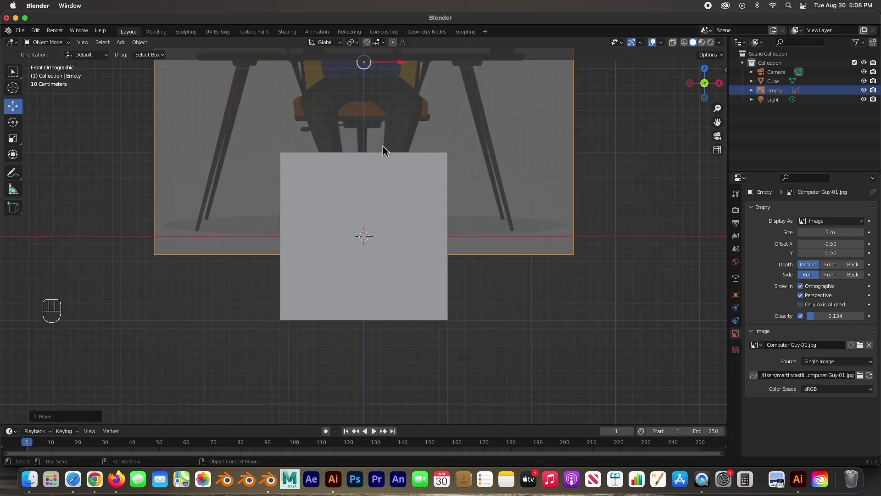
{"action": "scroll", "coordinate": [383, 146], "scroll_direction": "up", "scroll_amount": 5, "text": "shift"}
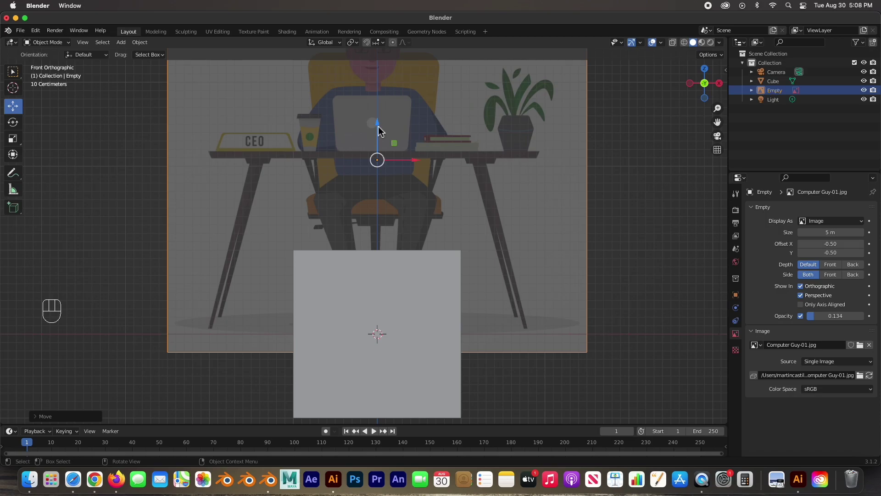
{"action": "left_click_drag", "start_coordinate": [379, 130], "coordinate": [381, 137]}
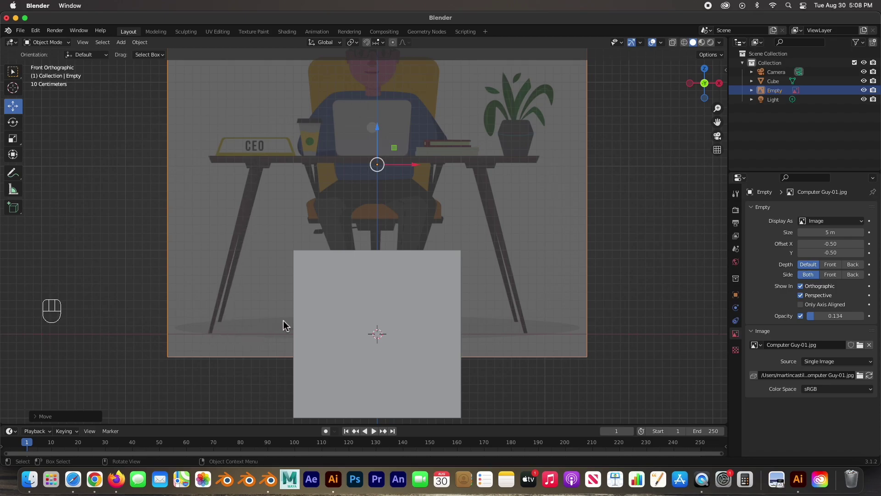
Raise the default cube along the Z axis to the height of the tabletop in the reference image.
{"action": "scroll", "coordinate": [394, 179], "scroll_direction": "up", "scroll_amount": 1}
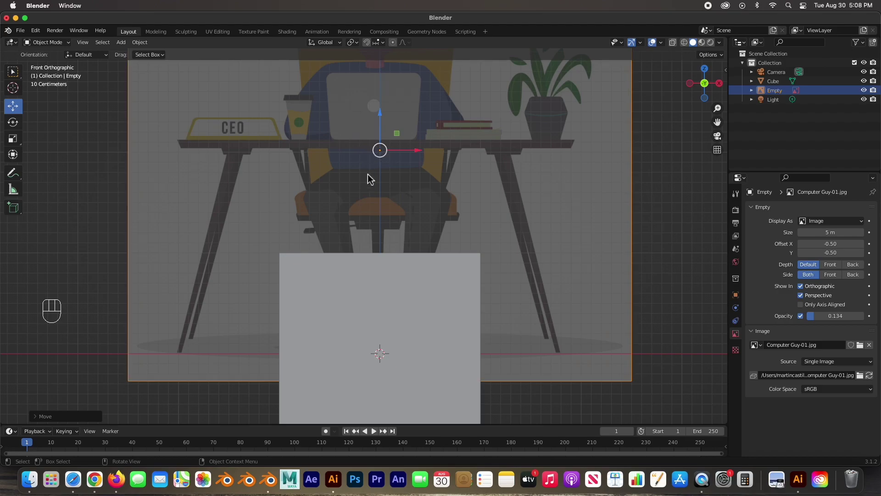
{"action": "left_click", "coordinate": [325, 306]}
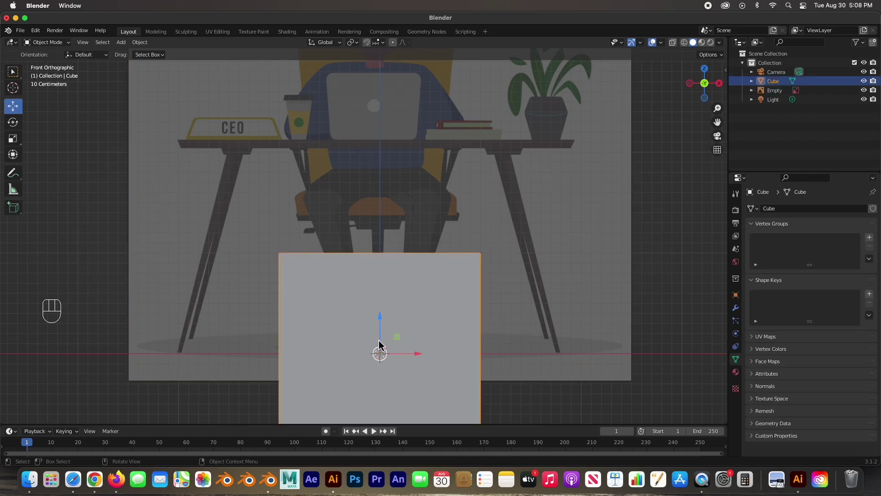
{"action": "left_click_drag", "start_coordinate": [380, 351], "coordinate": [387, 122]}
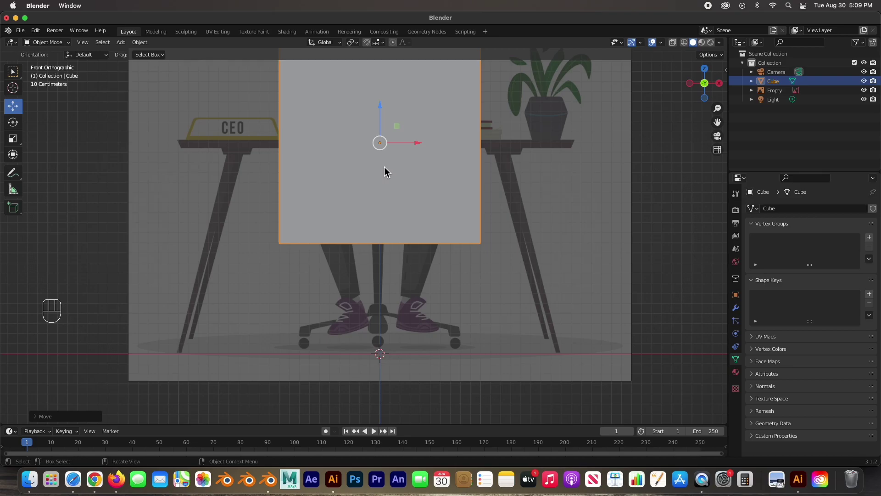
Scale the cube flat along Z and wide along X into a thin slab spanning the reference tabletop.
{"action": "scroll", "coordinate": [384, 176], "scroll_direction": "down", "scroll_amount": 1}
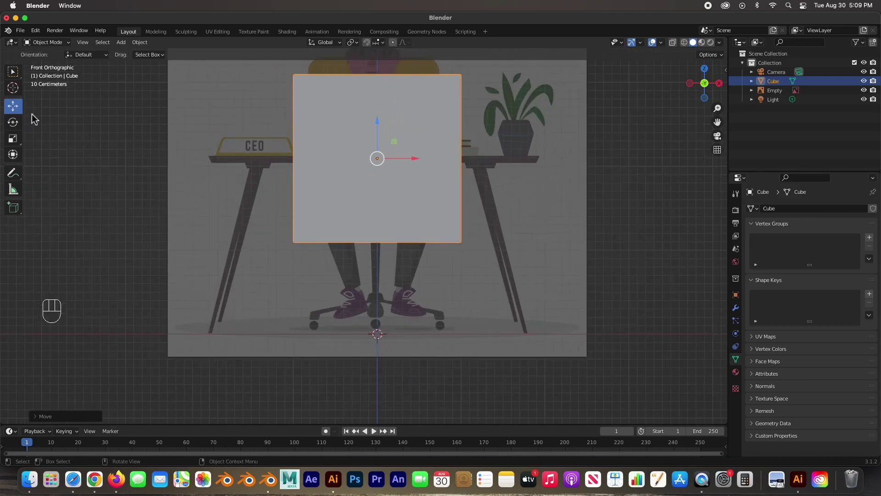
{"action": "left_click", "coordinate": [13, 134]}
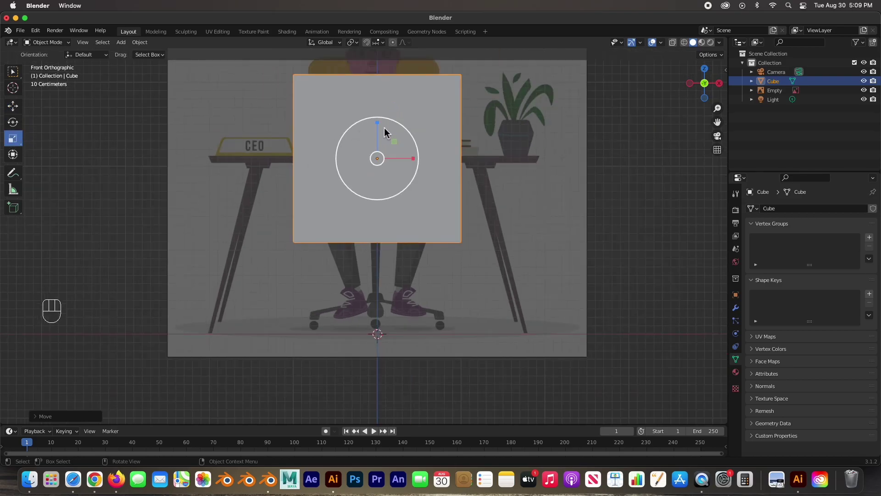
{"action": "left_click_drag", "start_coordinate": [377, 123], "coordinate": [453, 157]}
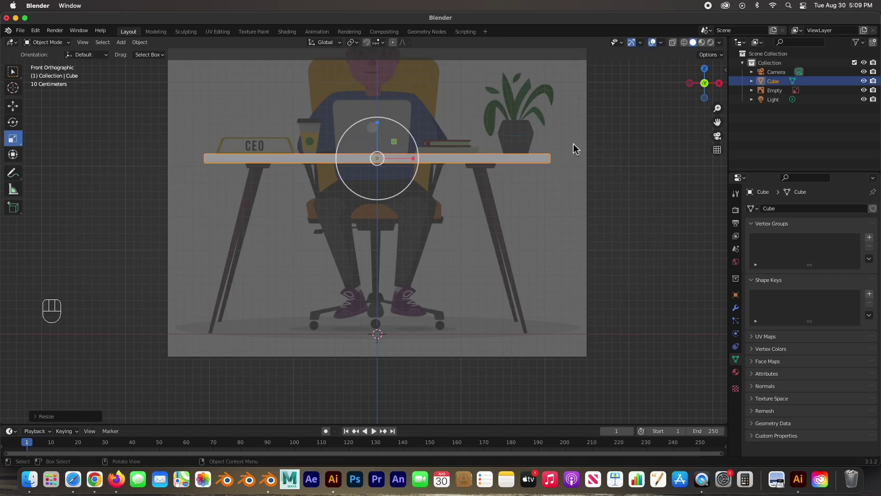
Turn on X-ray display and slightly reduce the slab's thickness and width towards the reference tabletop.
{"action": "left_click", "coordinate": [673, 42]}
{"action": "scroll", "coordinate": [420, 198], "scroll_direction": "up", "scroll_amount": 1}
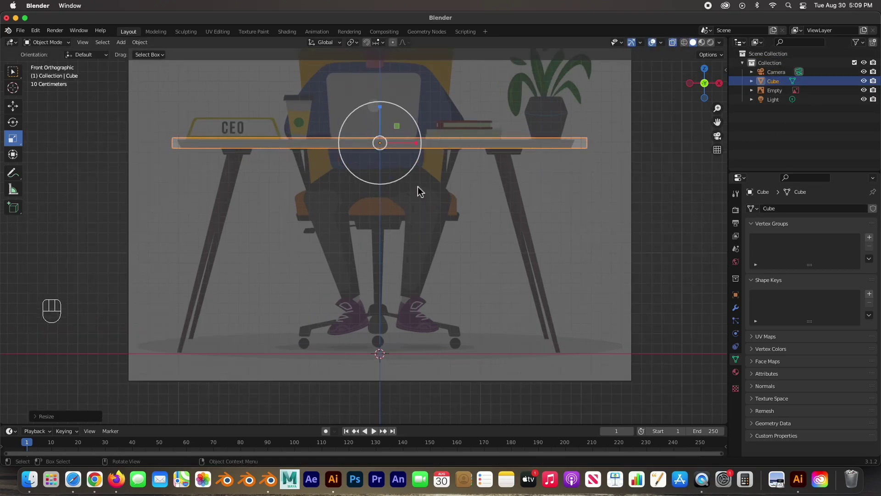
{"action": "left_click_drag", "start_coordinate": [382, 109], "coordinate": [381, 115]}
{"action": "left_click_drag", "start_coordinate": [417, 142], "coordinate": [411, 144]}
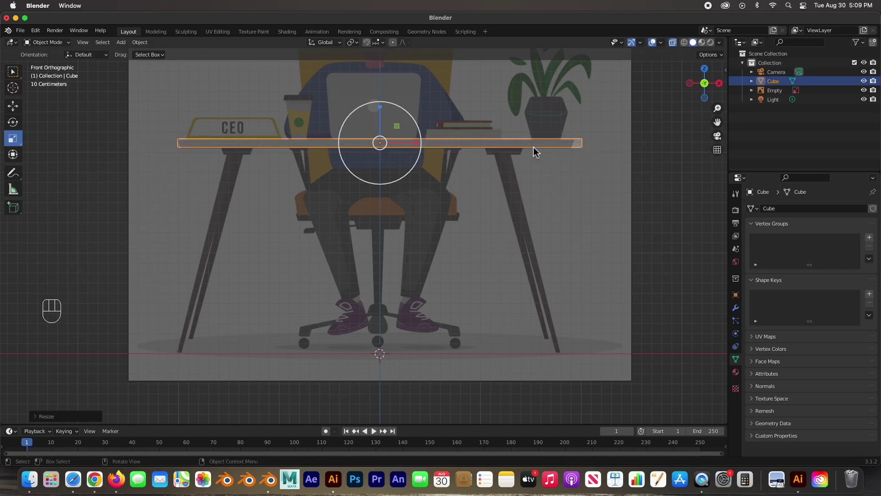
Shift the reference image about 0.03 m along X to centre the desk on the vertical axis.
{"action": "left_click", "coordinate": [266, 216]}
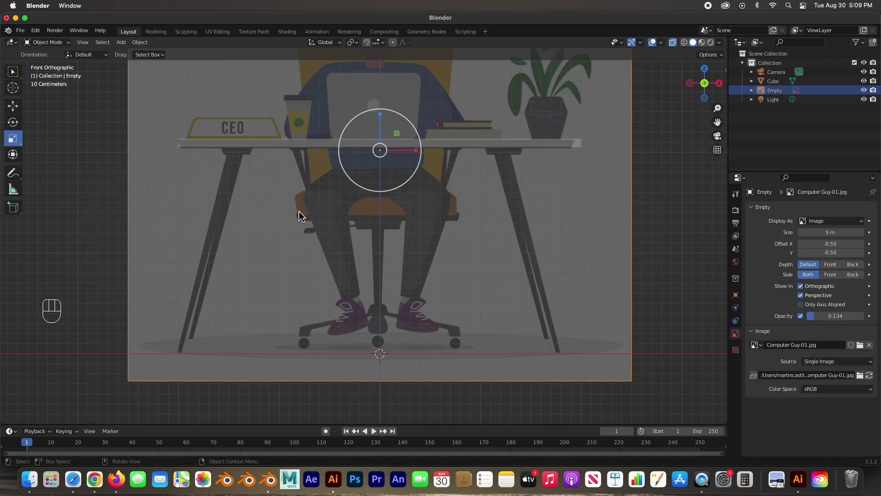
{"action": "left_click", "coordinate": [14, 107]}
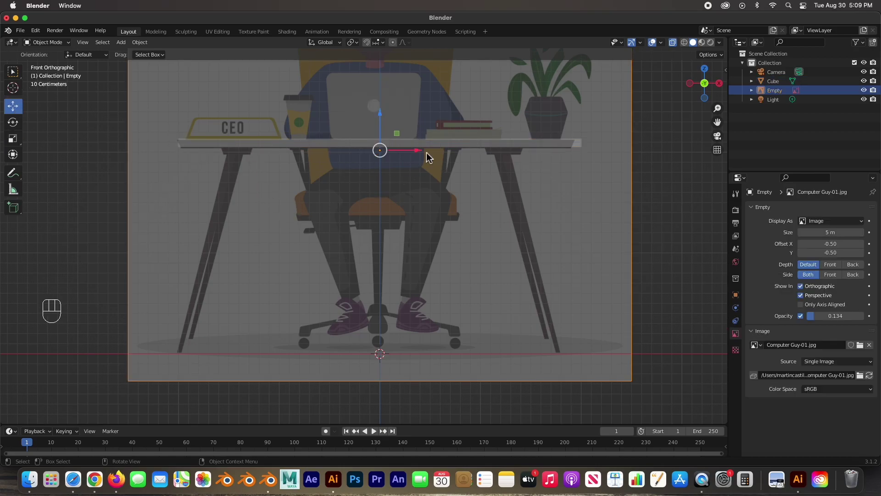
{"action": "left_click_drag", "start_coordinate": [426, 153], "coordinate": [429, 155]}
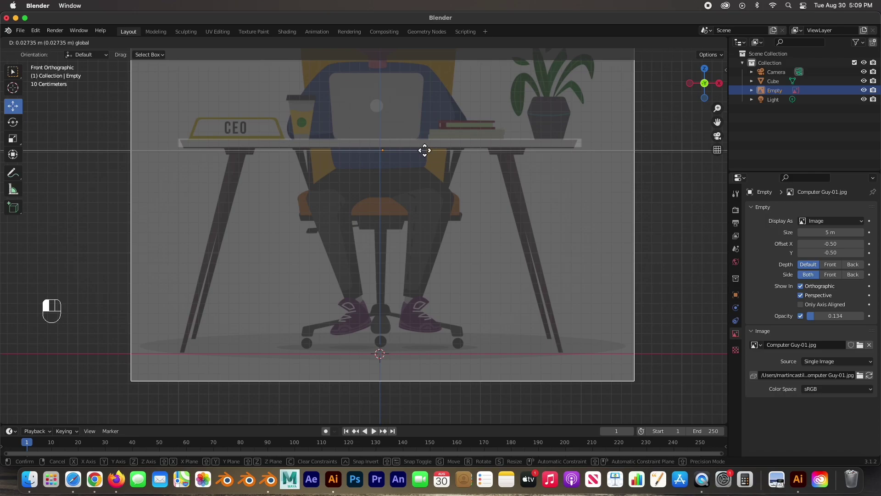
{"action": "left_click_drag", "start_coordinate": [424, 150], "coordinate": [425, 150]}
Lower the slab slightly along Z and scale its width by about 0.9855 along X to match the tabletop.
{"action": "left_click", "coordinate": [280, 145]}
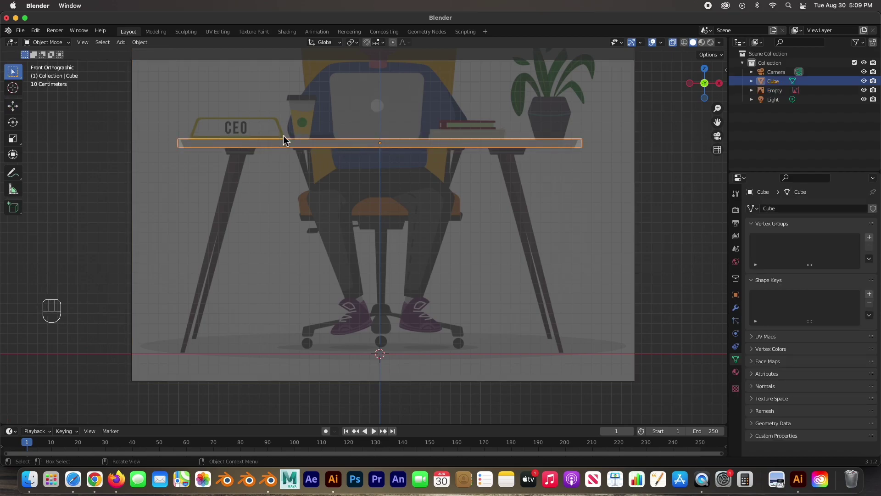
{"action": "left_click", "coordinate": [17, 106]}
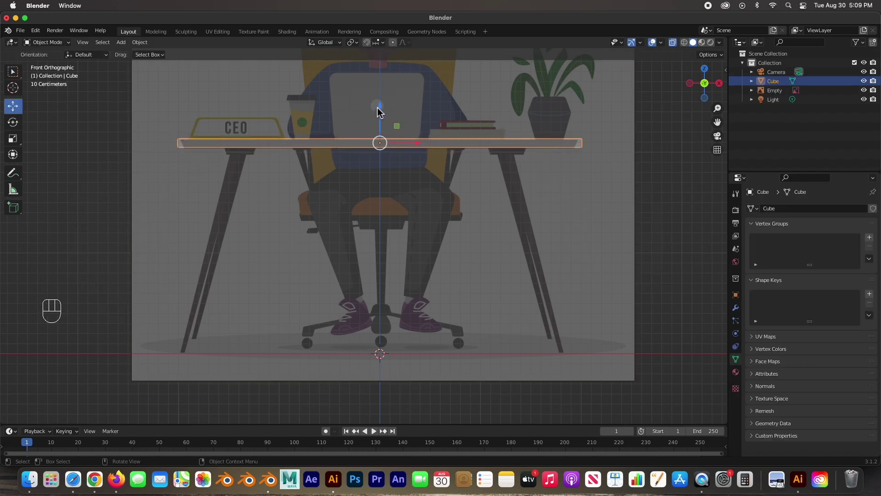
{"action": "left_click_drag", "start_coordinate": [379, 112], "coordinate": [383, 110]}
{"action": "left_click", "coordinate": [13, 138]}
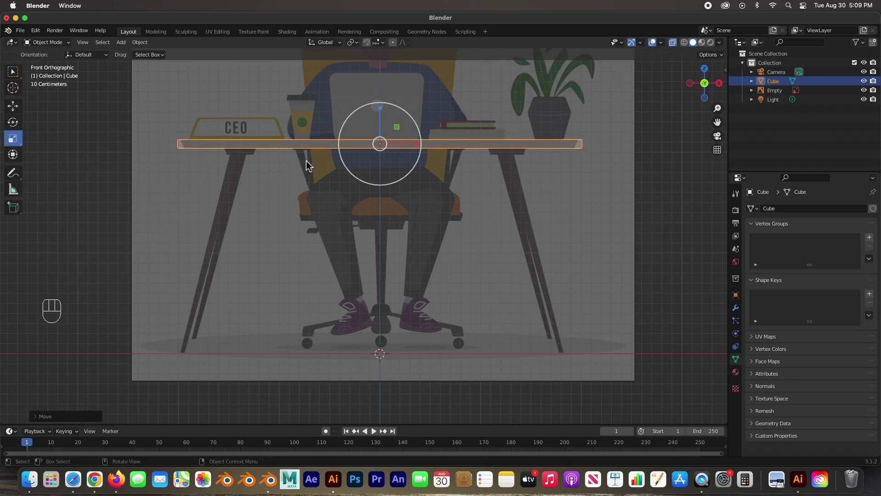
{"action": "left_click_drag", "start_coordinate": [414, 148], "coordinate": [413, 143]}
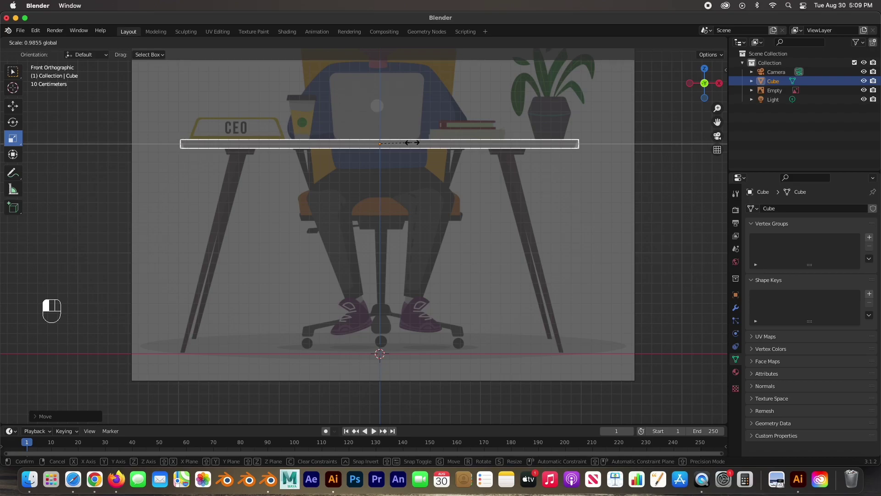
Taper the slab by selecting its bottom vertices in Edit Mode and scaling them uniformly to about 0.98.
{"action": "left_click_drag", "start_coordinate": [411, 143], "coordinate": [412, 142]}
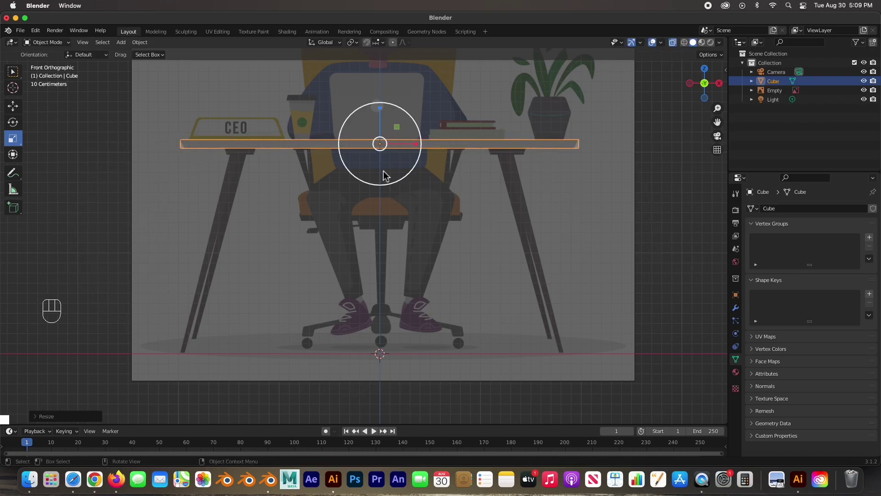
{"action": "key", "text": "Tab"}
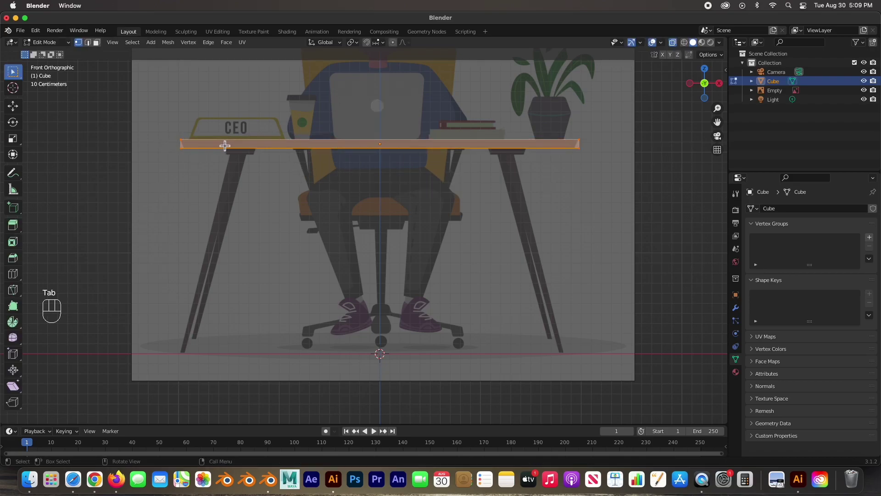
{"action": "left_click", "coordinate": [43, 42]}
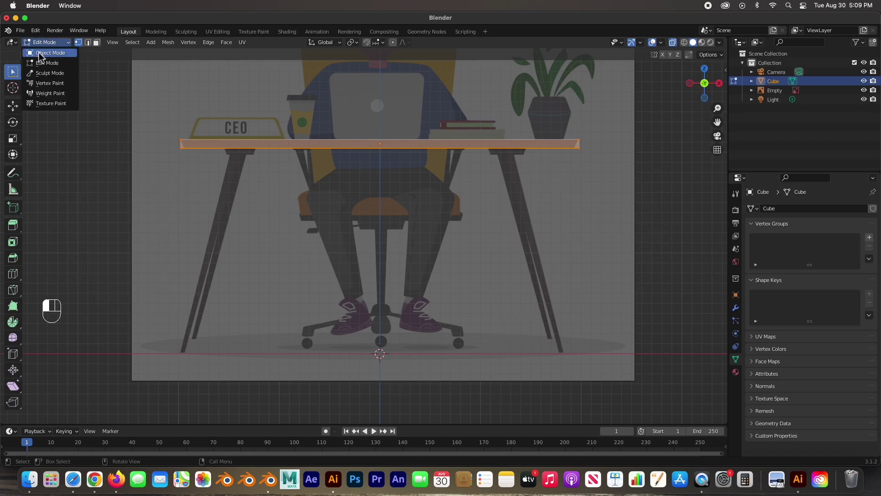
{"action": "left_click", "coordinate": [43, 63]}
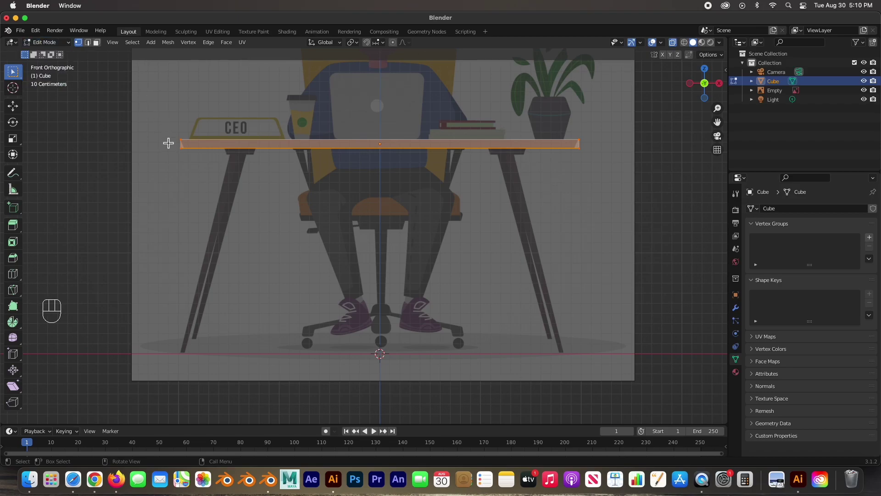
{"action": "left_click_drag", "start_coordinate": [168, 148], "coordinate": [585, 164]}
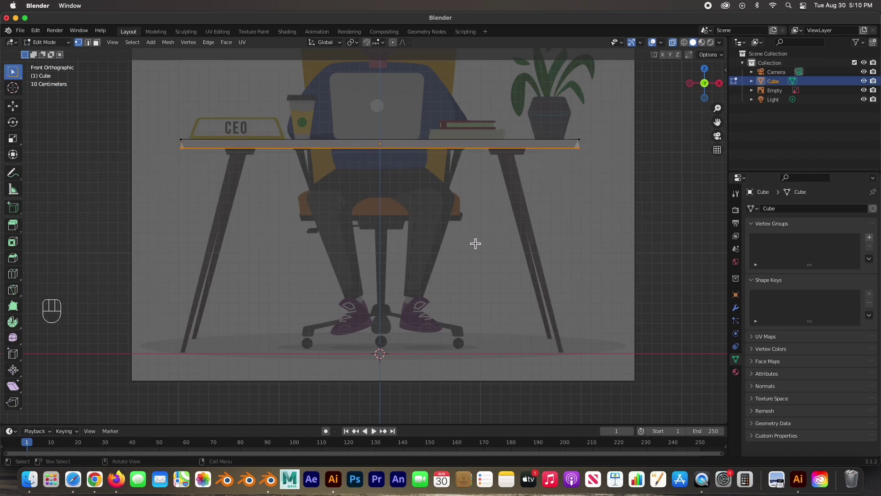
{"action": "key", "text": "s"}
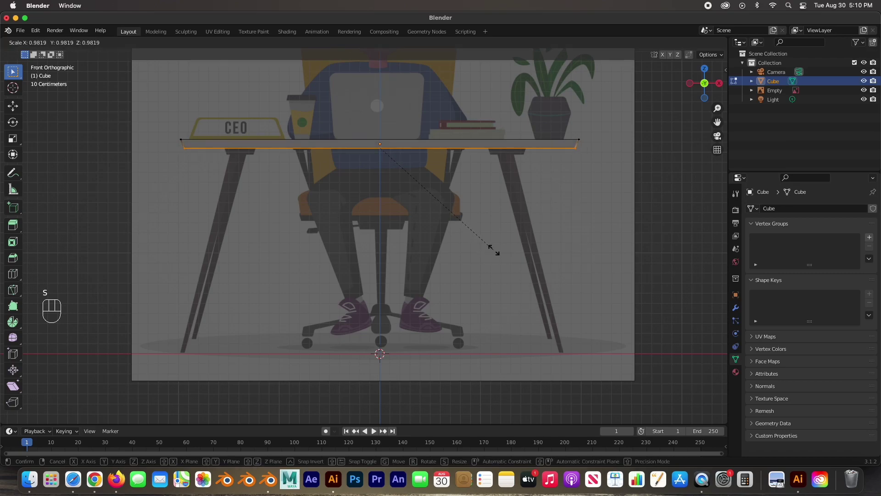
{"action": "left_click", "coordinate": [493, 249]}
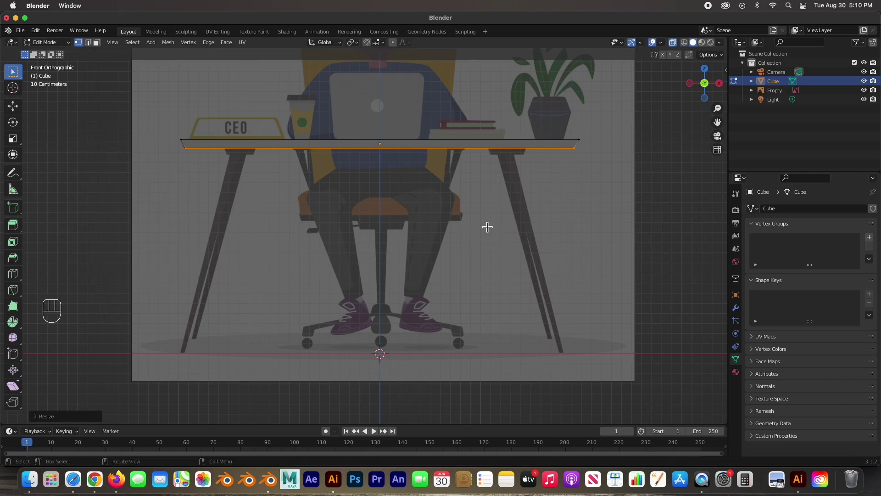
Select the whole tabletop mesh and scale it slightly deeper along Y in top view.
{"action": "key", "text": "KP_7"}
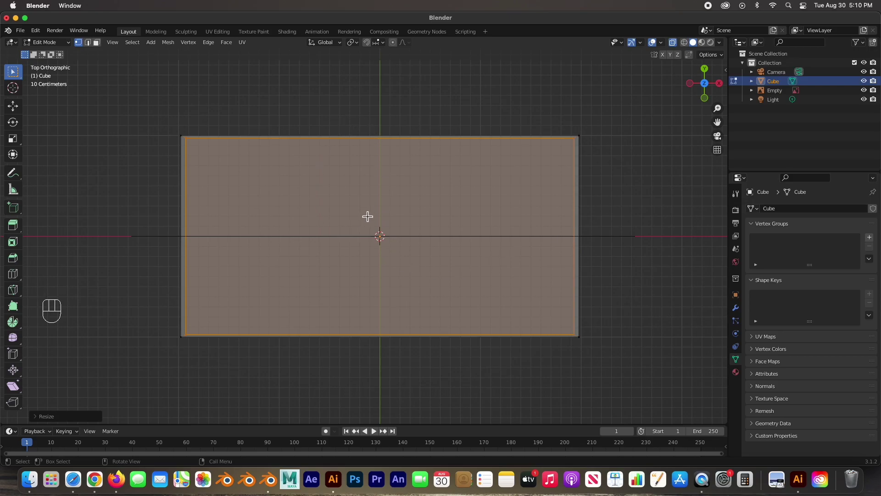
{"action": "key", "text": "a"}
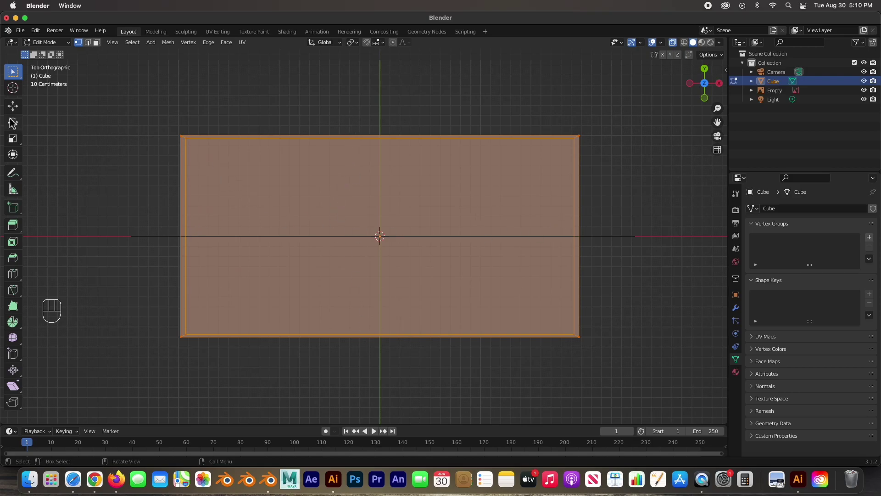
{"action": "left_click", "coordinate": [13, 138]}
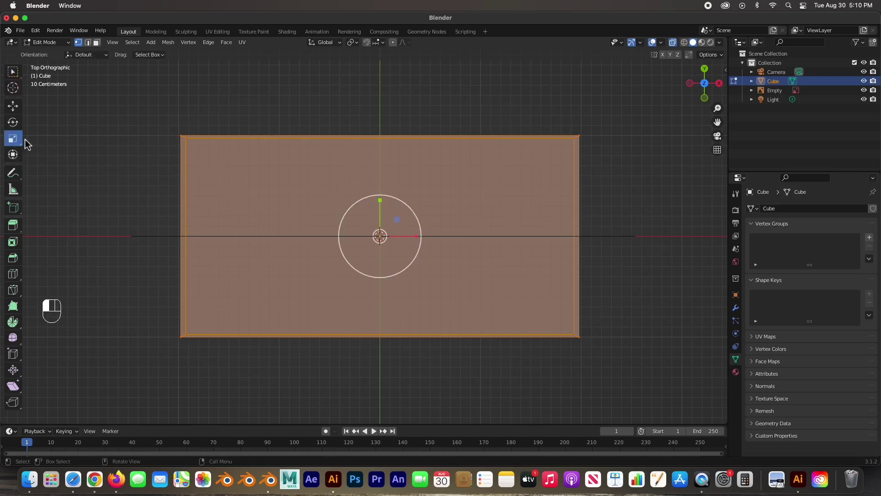
{"action": "left_click_drag", "start_coordinate": [382, 202], "coordinate": [381, 195]}
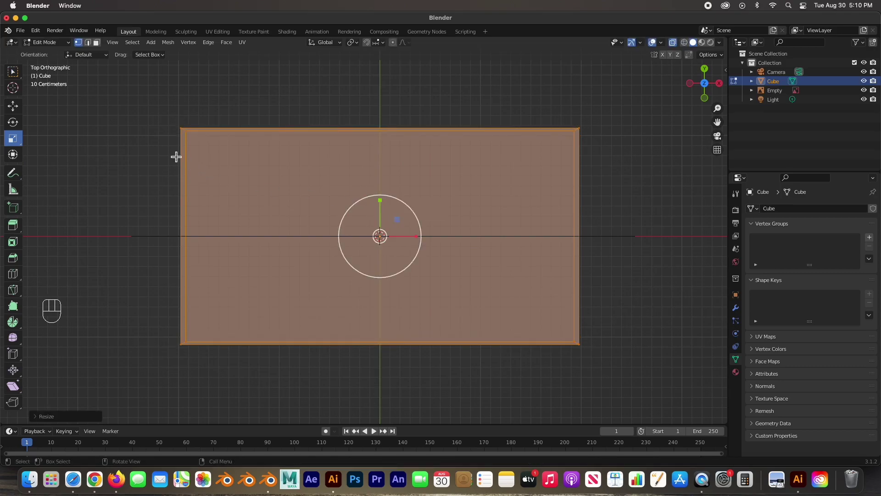
Scale the tabletop's bottom face slightly inward along Y to taper the front and back edges, and return to Object Mode.
{"action": "left_click_drag", "start_coordinate": [186, 126], "coordinate": [577, 350]}
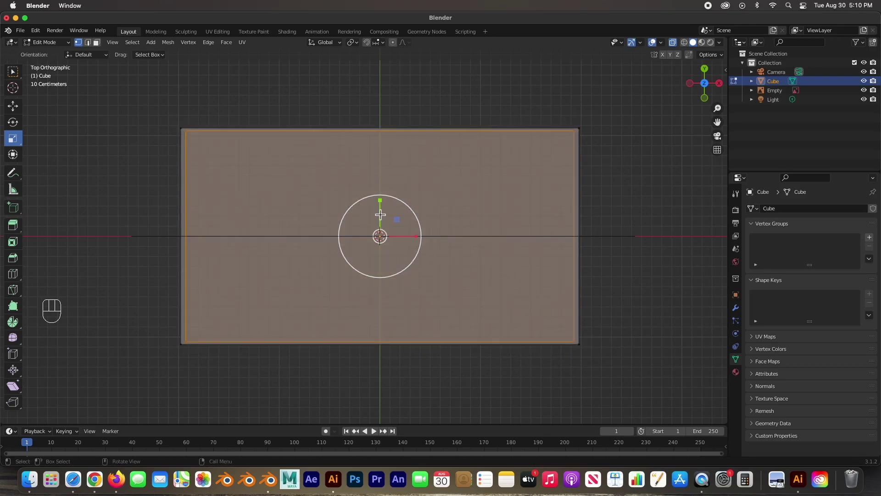
{"action": "left_click_drag", "start_coordinate": [382, 203], "coordinate": [380, 205]}
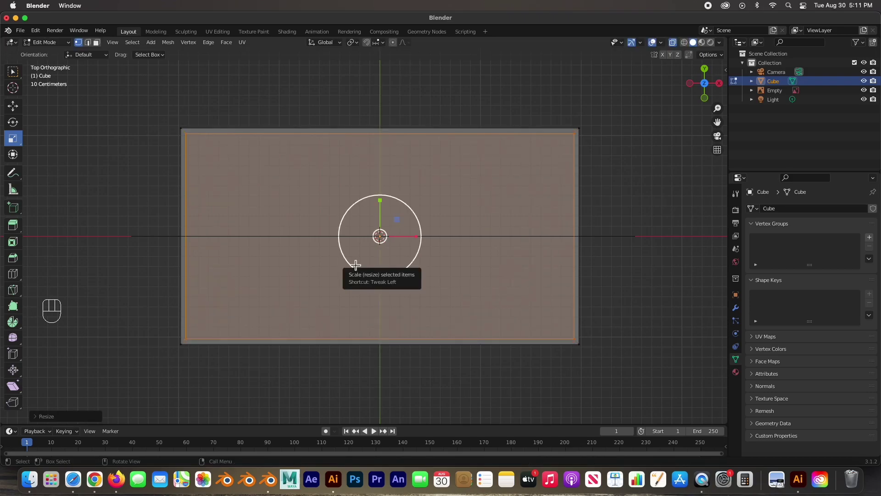
{"action": "key", "text": "KP_1"}
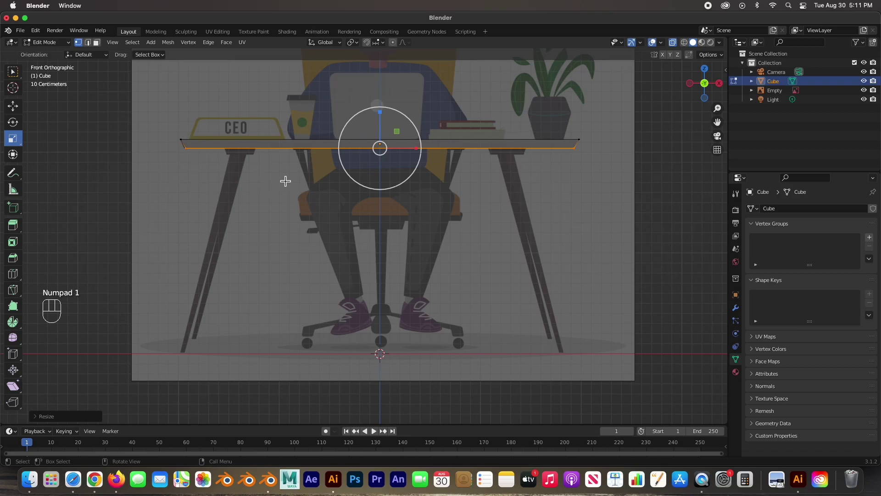
{"action": "left_click", "coordinate": [323, 177]}
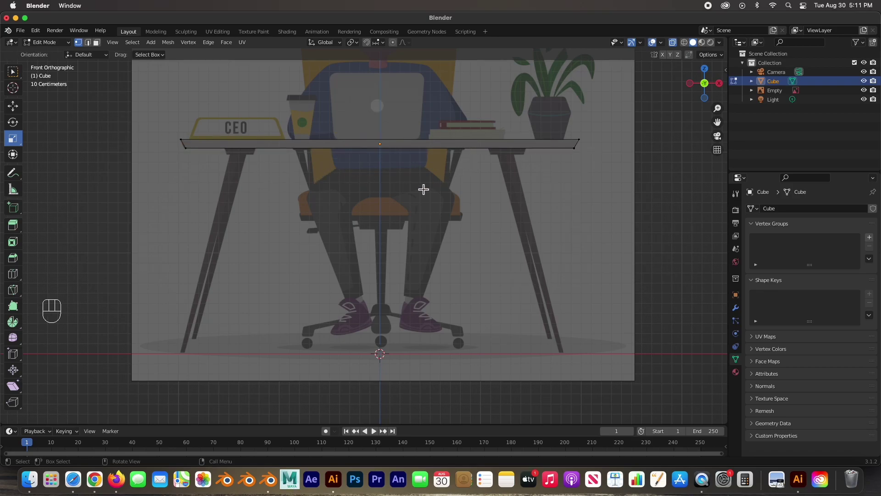
{"action": "left_click", "coordinate": [326, 205]}
{"action": "key", "text": "Tab"}
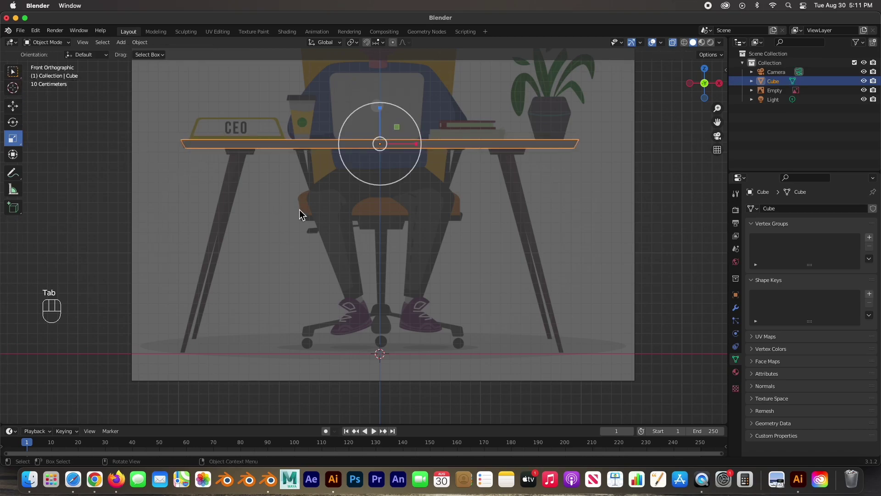
Add a cube, shrink it uniformly and place it under the tabletop over the top of the reference's left desk leg.
{"action": "key", "text": "shift+a"}
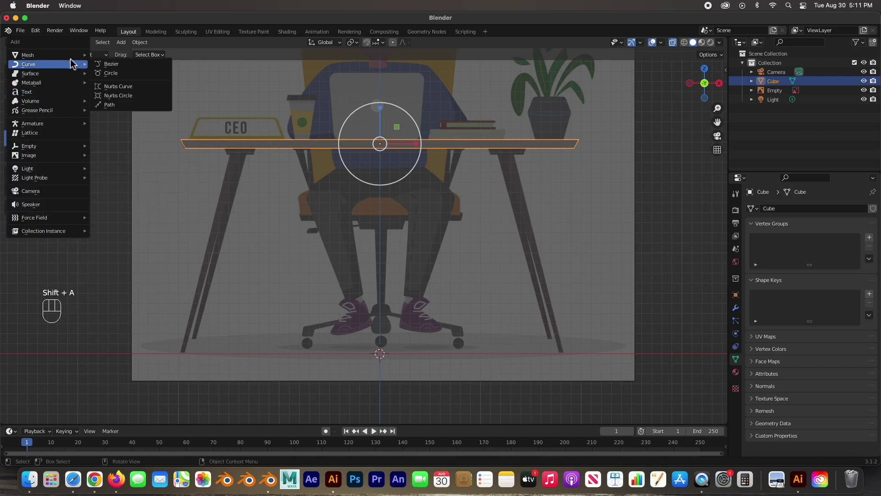
{"action": "mouse_move", "coordinate": [72, 55]}
{"action": "left_click", "coordinate": [112, 63]}
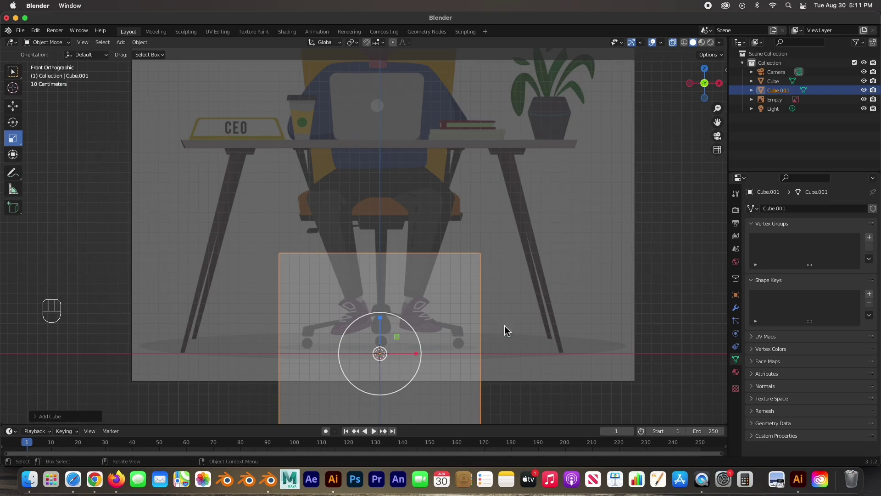
{"action": "key", "text": "s"}
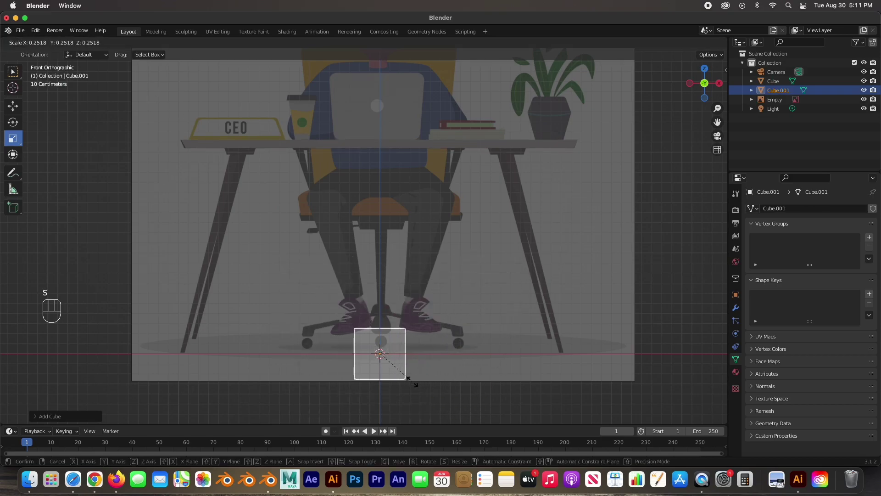
{"action": "left_click", "coordinate": [393, 368]}
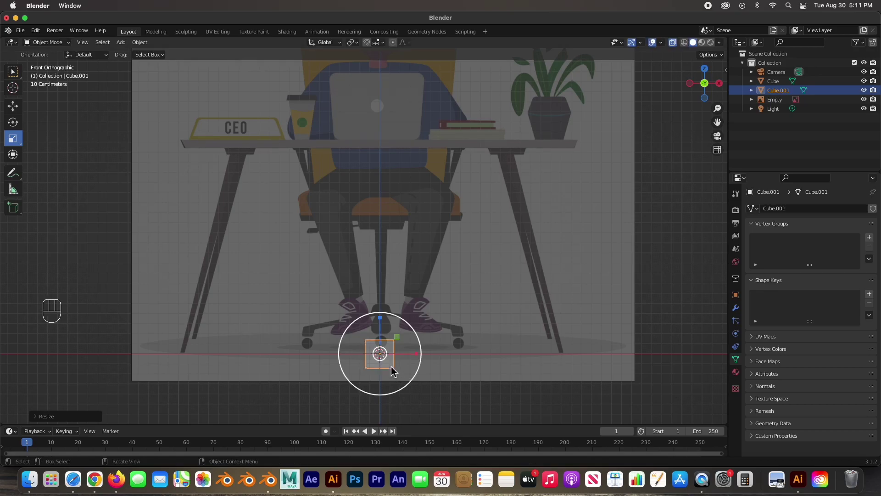
{"action": "key", "text": "g"}
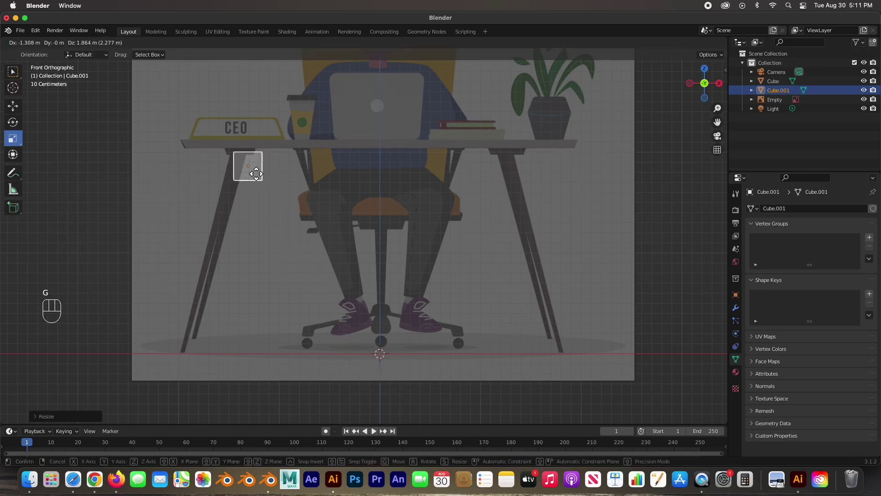
{"action": "left_click", "coordinate": [249, 170]}
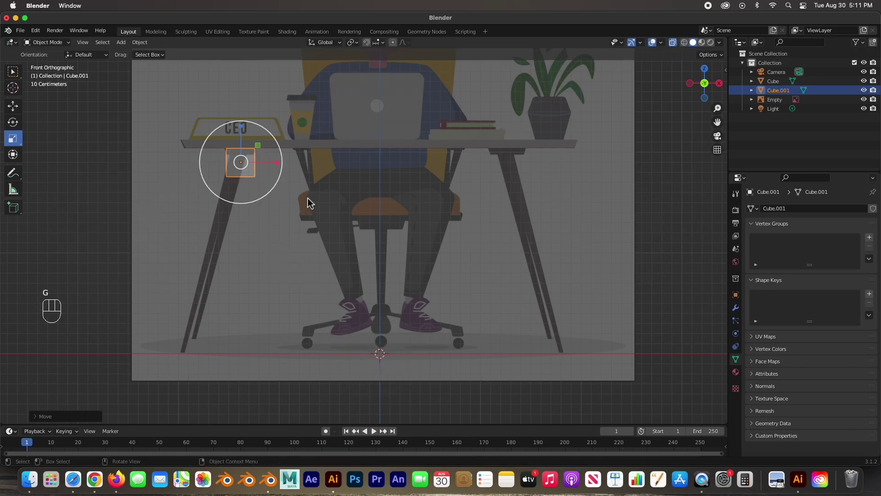
Centre the small cube on the reference leg bracket, widen it along X to the bracket's width and flatten it along Z to its thickness.
{"action": "key", "text": "KP_Decimal"}
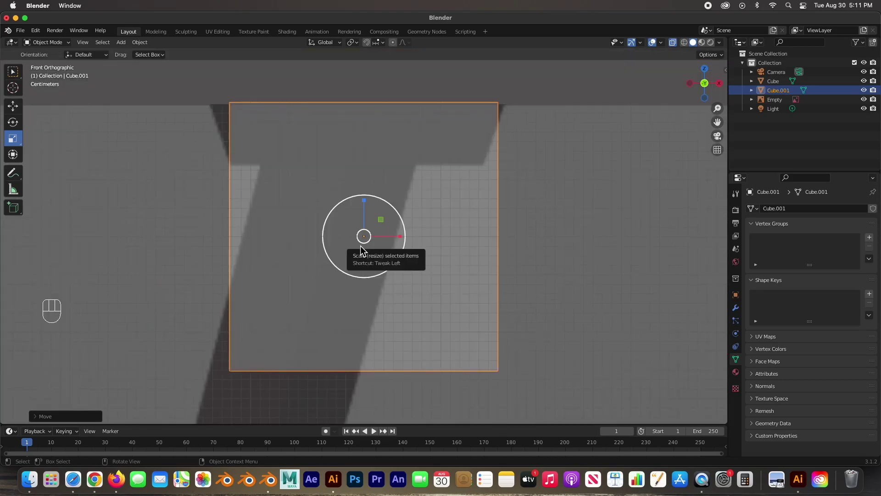
{"action": "key", "text": "g"}
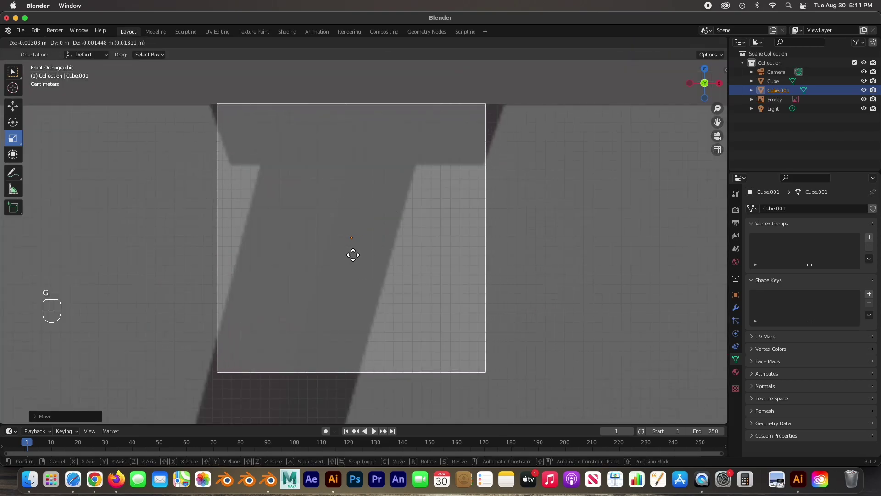
{"action": "left_click", "coordinate": [359, 255]}
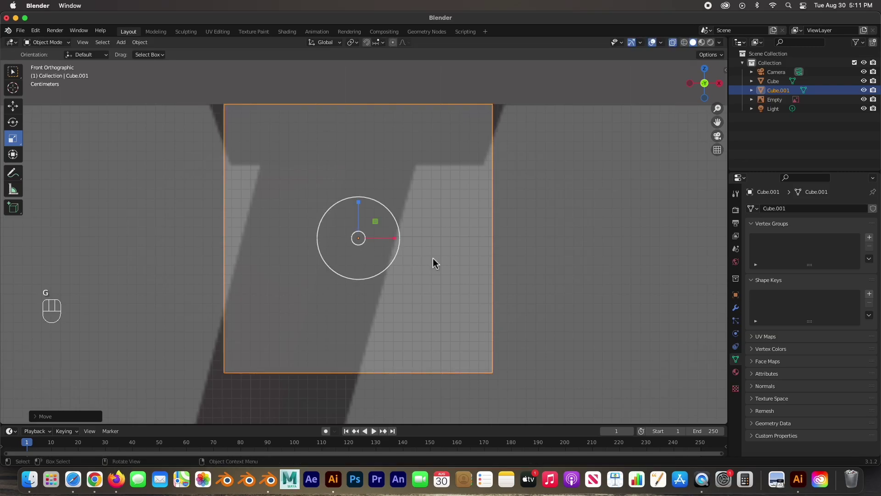
{"action": "left_click_drag", "start_coordinate": [398, 242], "coordinate": [392, 240]}
{"action": "left_click_drag", "start_coordinate": [358, 202], "coordinate": [358, 236]}
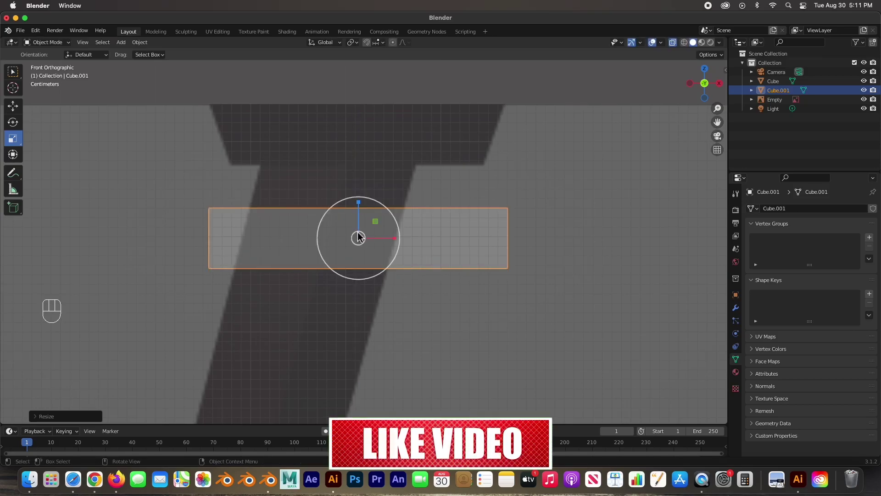
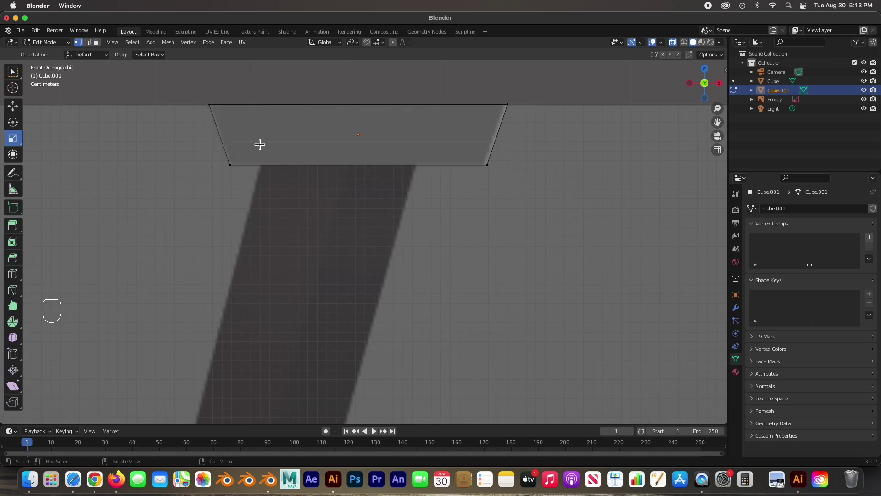
Add a cylinder within the leg bracket's mesh and scale it down uniformly to a small size at the world origin.
{"action": "scroll", "coordinate": [412, 204], "scroll_direction": "down", "scroll_amount": 8}
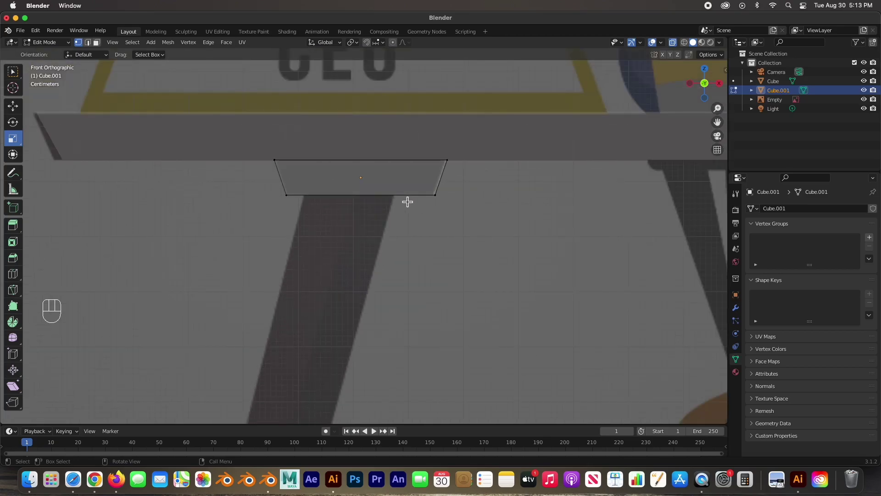
{"action": "scroll", "coordinate": [412, 225], "scroll_direction": "down", "scroll_amount": 4}
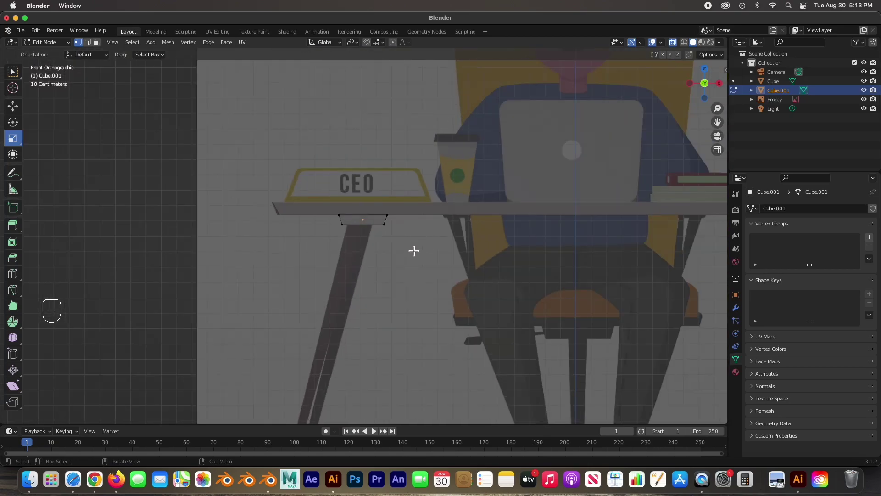
{"action": "middle_click_drag", "start_coordinate": [409, 258], "coordinate": [418, 131], "text": "shift"}
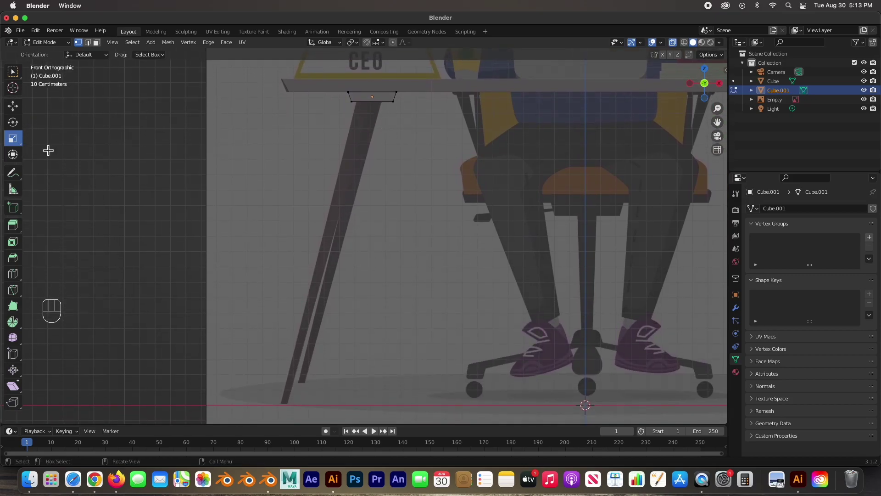
{"action": "key", "text": "shift"}
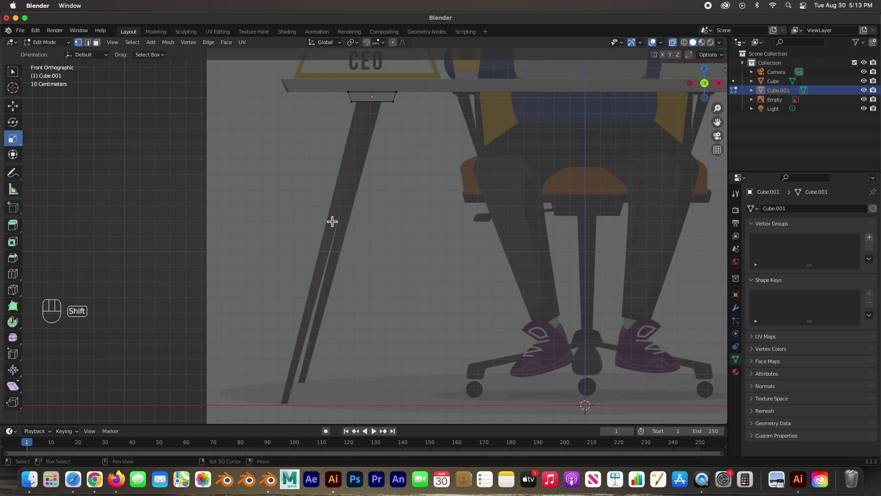
{"action": "key", "text": "shift+a"}
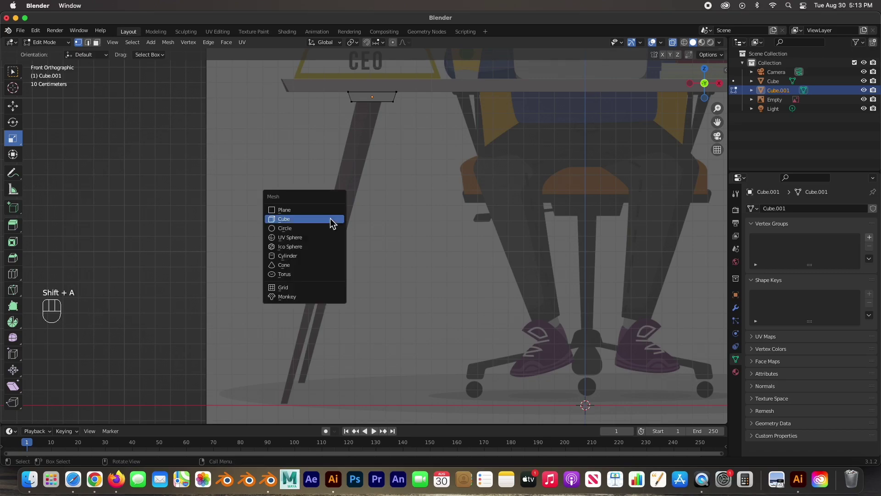
{"action": "left_click", "coordinate": [311, 260]}
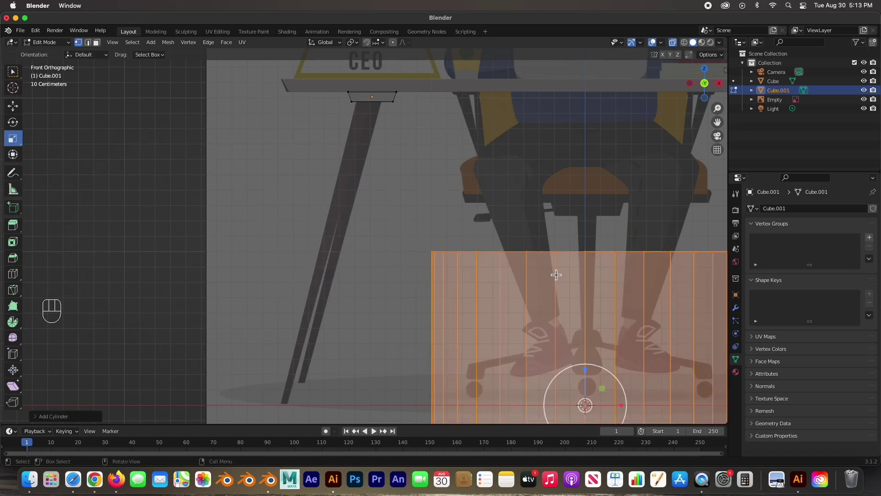
{"action": "scroll", "coordinate": [558, 274], "scroll_direction": "down", "scroll_amount": 6}
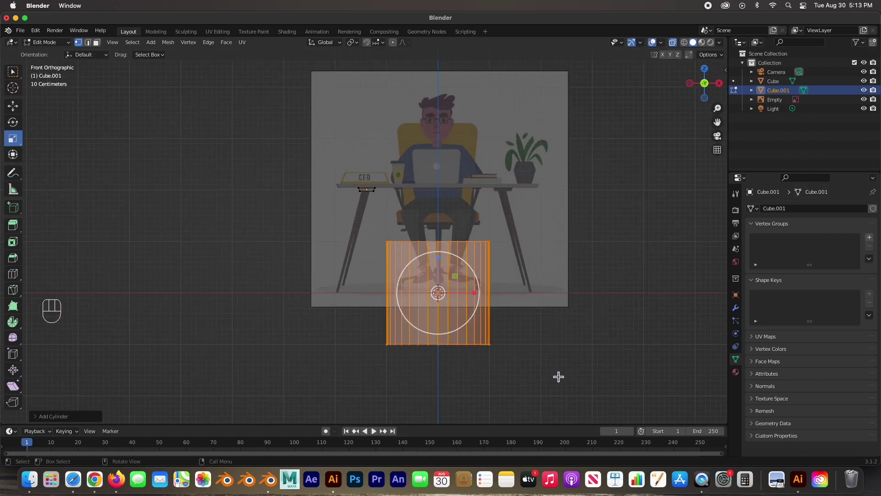
{"action": "key", "text": "s"}
{"action": "left_click", "coordinate": [451, 300]}
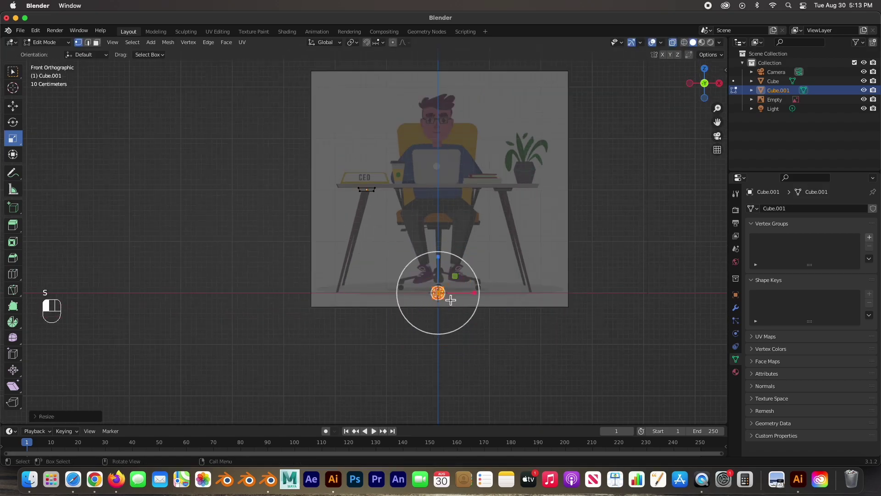
Move the small cylinder up under the leg bracket, over the top of the reference's left desk leg.
{"action": "key", "text": "g"}
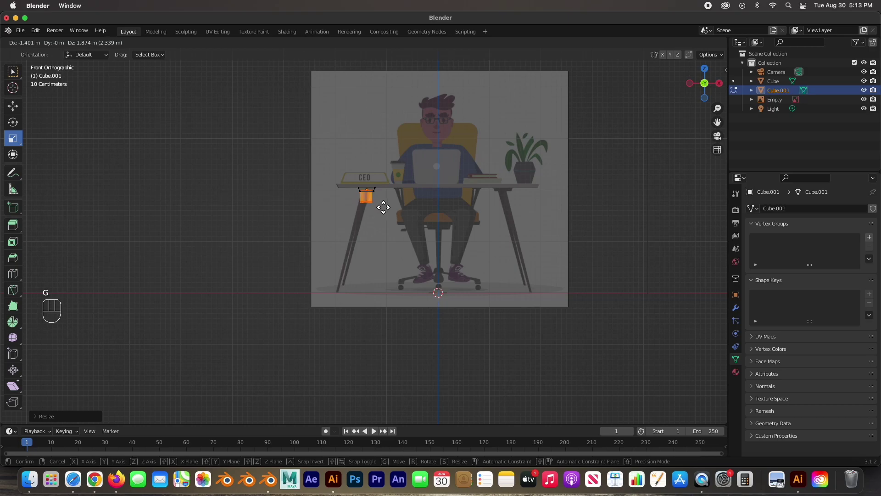
{"action": "left_click", "coordinate": [384, 207]}
{"action": "key", "text": "Tab"}
{"action": "key", "text": "KP_Decimal"}
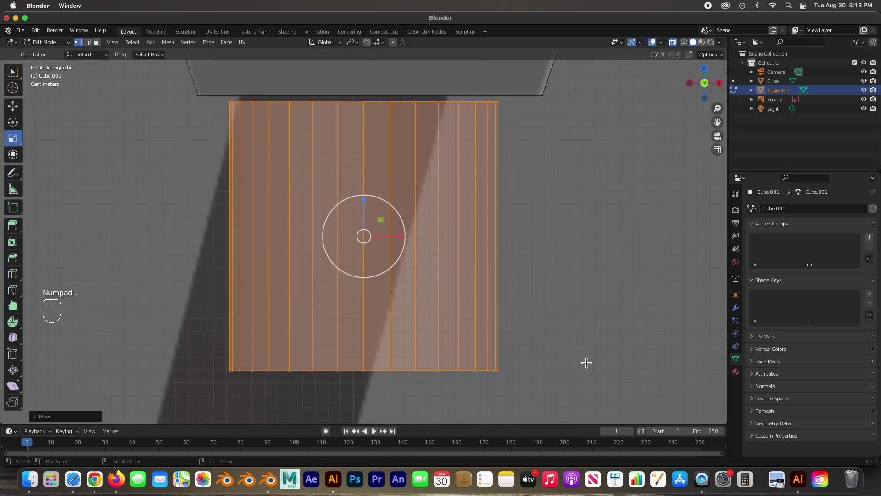
{"action": "key", "text": "g"}
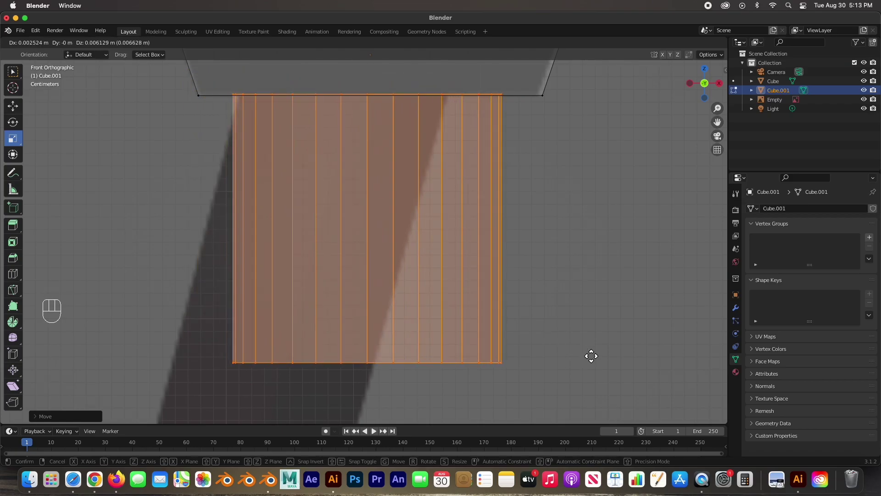
{"action": "left_click", "coordinate": [592, 356]}
Shrink the cylinder uniformly to about the reference leg's width and raise it along Z until its top meets the bracket's underside.
{"action": "key", "text": "s"}
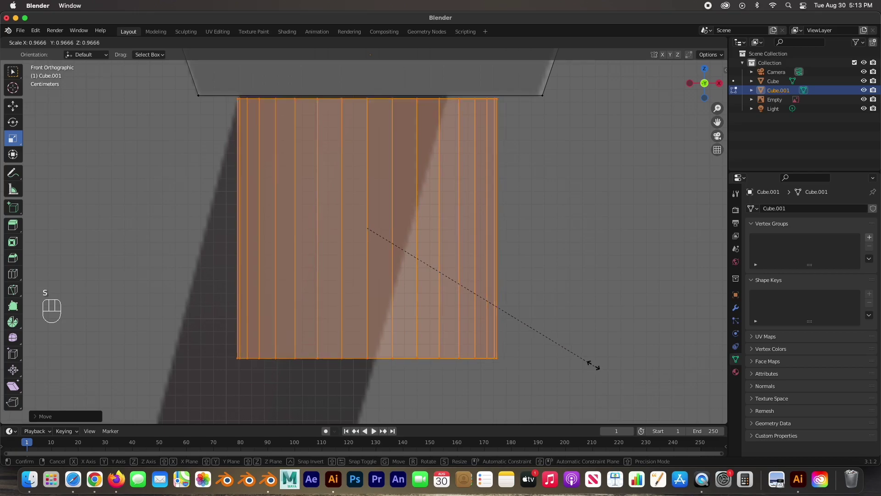
{"action": "left_click", "coordinate": [564, 348]}
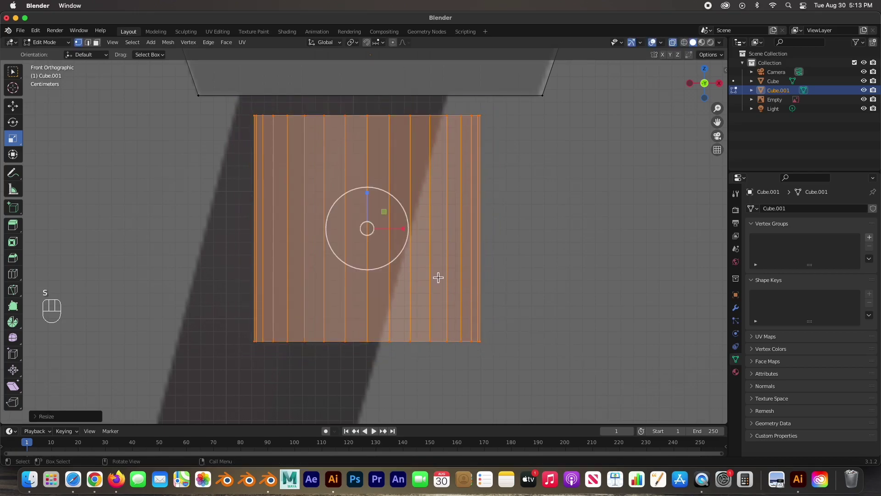
{"action": "key", "text": "g"}
{"action": "key", "text": "z"}
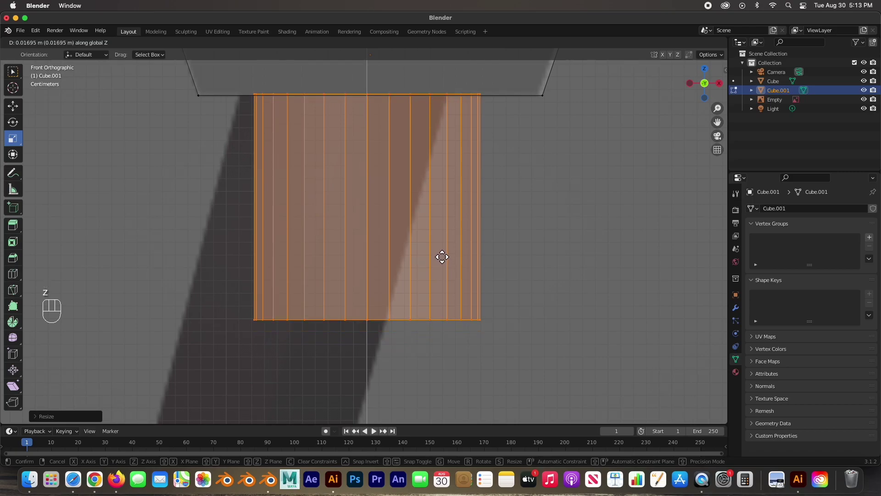
{"action": "left_click", "coordinate": [442, 257]}
Select the cylinder's bottom vertices and lower them along Z to the floor line at the world origin's height.
{"action": "left_click_drag", "start_coordinate": [233, 290], "coordinate": [551, 344]}
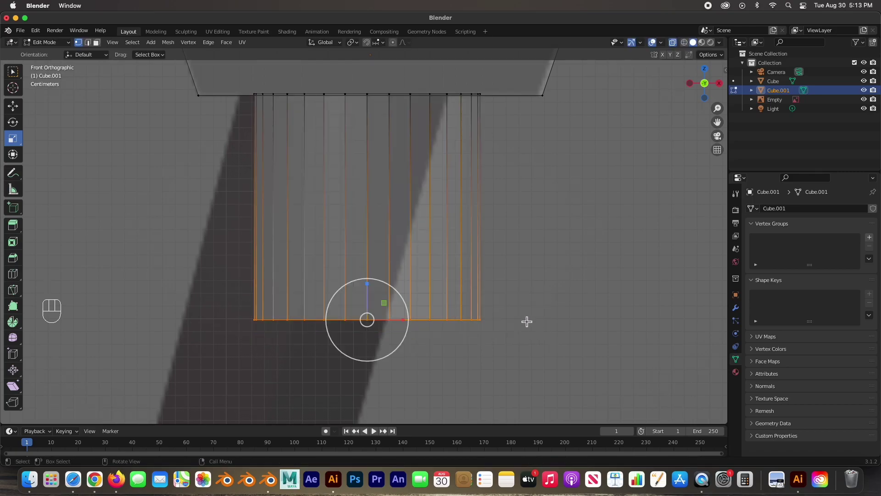
{"action": "scroll", "coordinate": [526, 319], "scroll_direction": "down", "scroll_amount": 10}
{"action": "scroll", "coordinate": [526, 319], "scroll_direction": "down", "scroll_amount": 3}
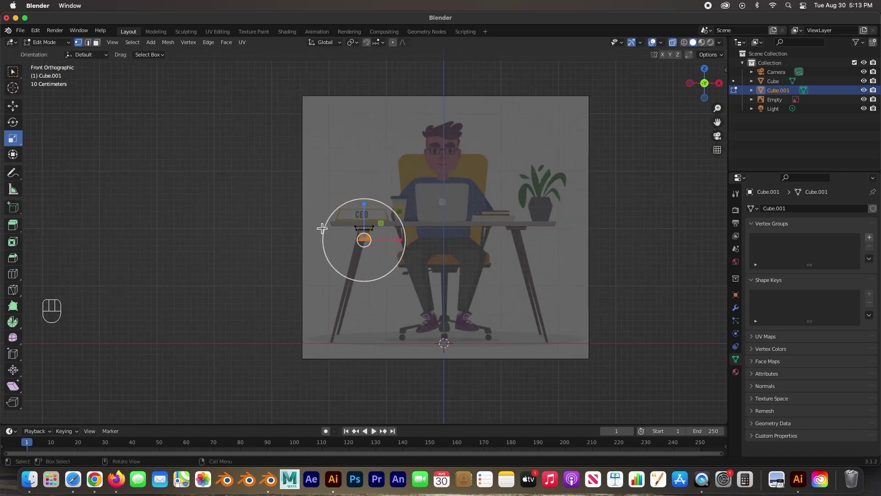
{"action": "left_click", "coordinate": [14, 109]}
{"action": "left_click_drag", "start_coordinate": [365, 205], "coordinate": [367, 312]}
{"action": "key", "text": "KP_Decimal"}
{"action": "left_click_drag", "start_coordinate": [362, 201], "coordinate": [369, 214]}
Scale the cylinder's bottom end down uniformly to taper the leg to the width of the reference leg's foot.
{"action": "key", "text": "s"}
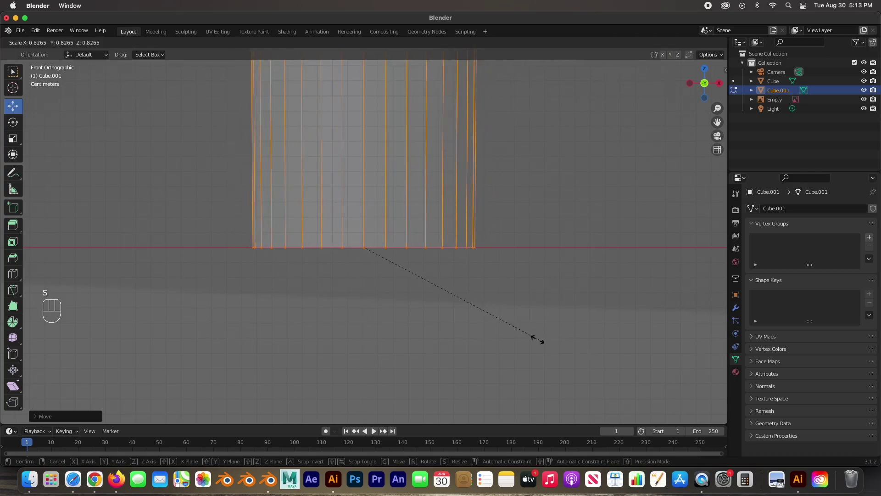
{"action": "left_click", "coordinate": [292, 268]}
{"action": "scroll", "coordinate": [291, 267], "scroll_direction": "down", "scroll_amount": 2}
{"action": "scroll", "coordinate": [291, 268], "scroll_direction": "down", "scroll_amount": 3}
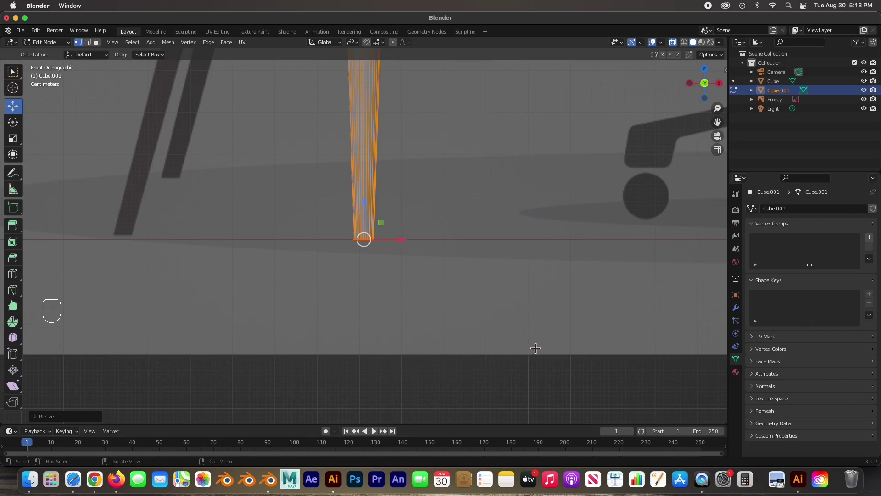
{"action": "key", "text": "s"}
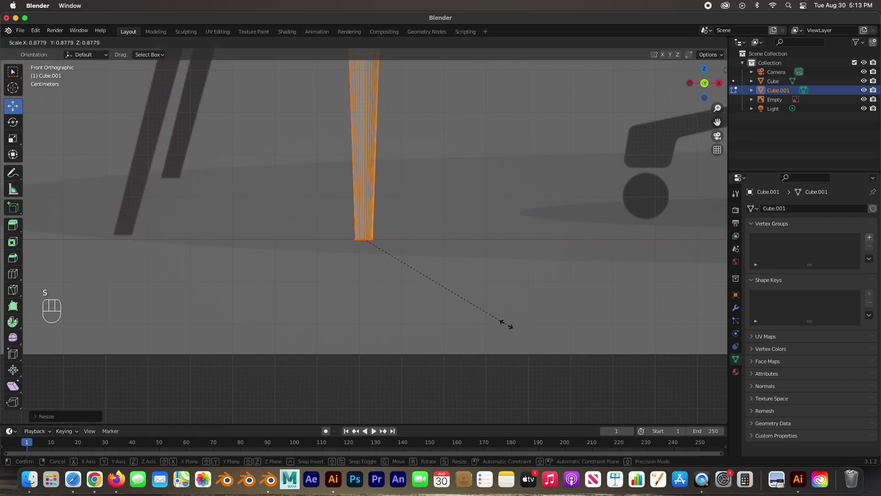
{"action": "left_click", "coordinate": [393, 315]}
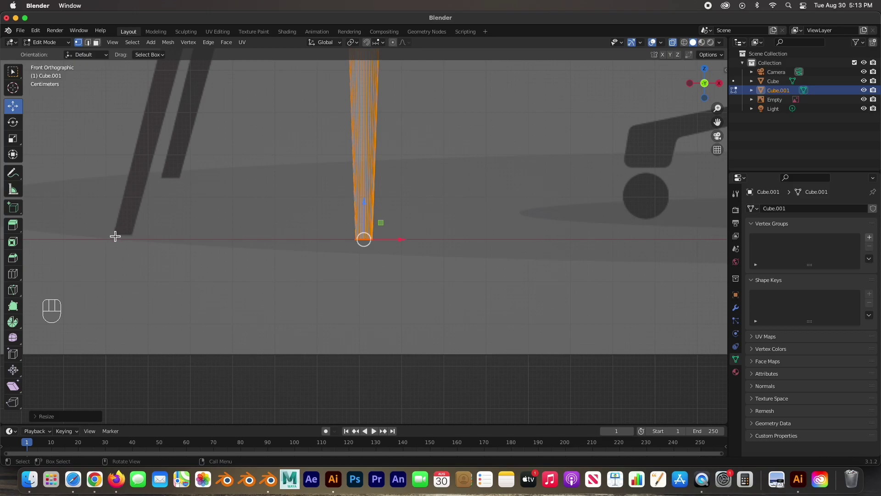
Shift the leg's bottom end outward along X onto the foot of the reference leg, and return to Object Mode.
{"action": "left_click_drag", "start_coordinate": [403, 241], "coordinate": [160, 247]}
{"action": "scroll", "coordinate": [242, 244], "scroll_direction": "down", "scroll_amount": 5}
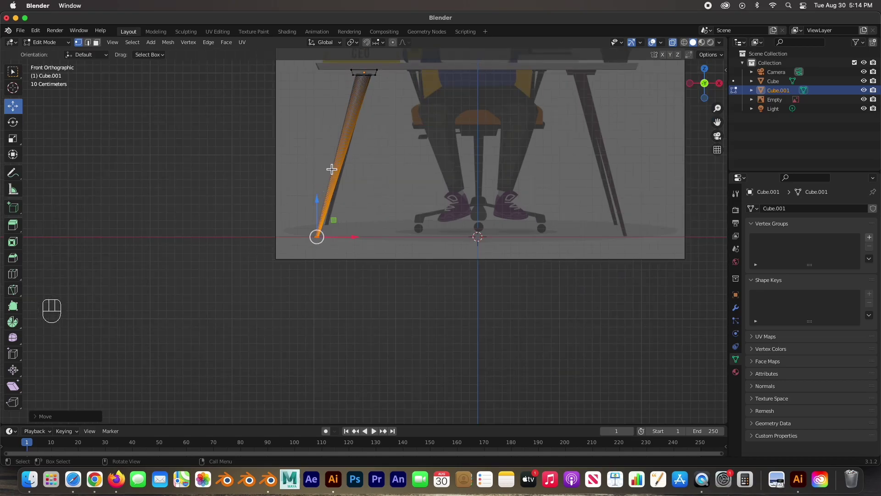
{"action": "key", "text": "Tab"}
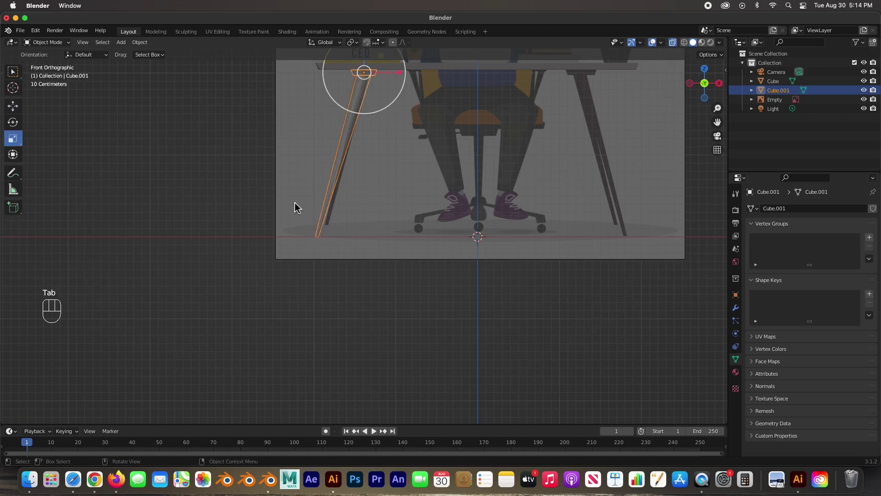
In top view, move the leg and bracket along Y to near the tabletop's front edge.
{"action": "left_click", "coordinate": [367, 165]}
{"action": "middle_click_drag", "start_coordinate": [329, 143], "coordinate": [400, 160]}
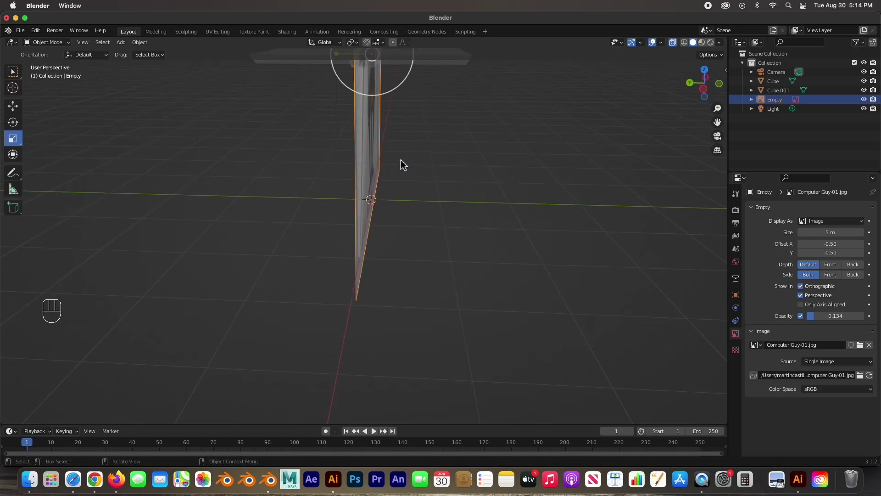
{"action": "key", "text": "KP_7"}
{"action": "key", "text": "shift+space"}
{"action": "key", "text": "g"}
{"action": "left_click", "coordinate": [364, 236]}
{"action": "left_click_drag", "start_coordinate": [365, 199], "coordinate": [366, 267]}
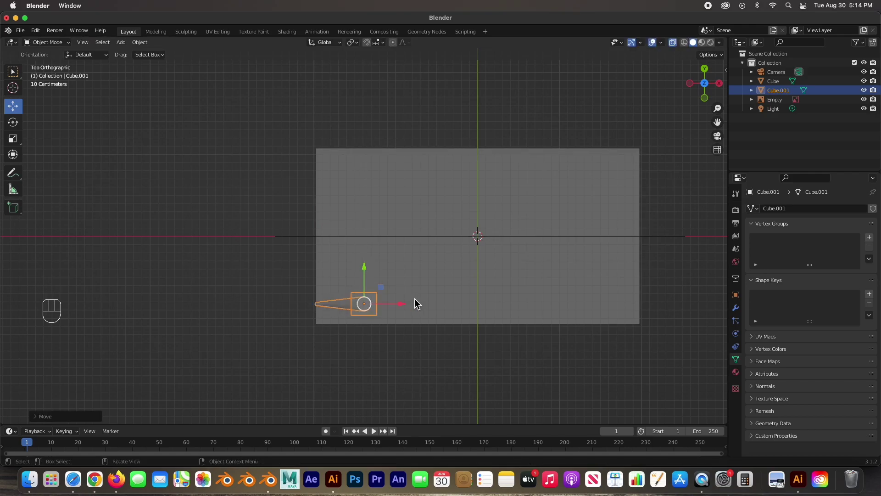
Move the Computer Guy-01.jpg reference image back along Y so it stands well behind the desk.
{"action": "key", "text": "KP_1"}
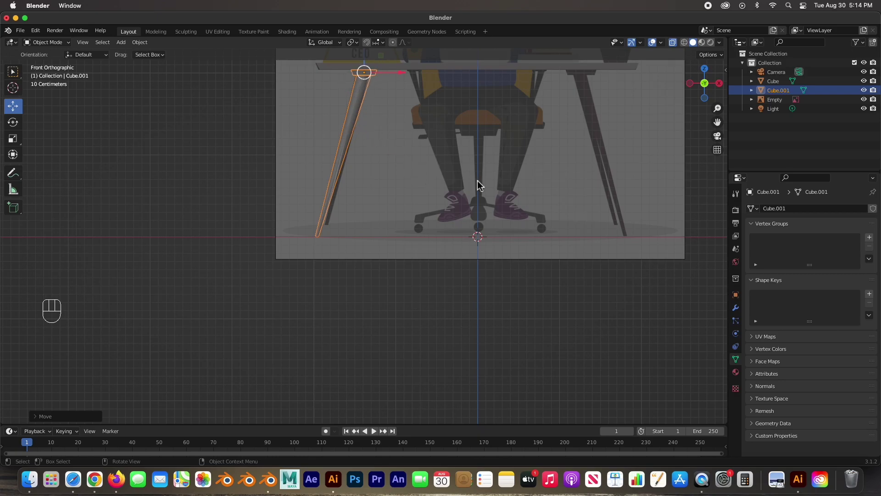
{"action": "scroll", "coordinate": [477, 185], "scroll_direction": "down", "scroll_amount": 4}
{"action": "middle_click_drag", "start_coordinate": [486, 180], "coordinate": [402, 191]}
{"action": "left_click", "coordinate": [424, 218]}
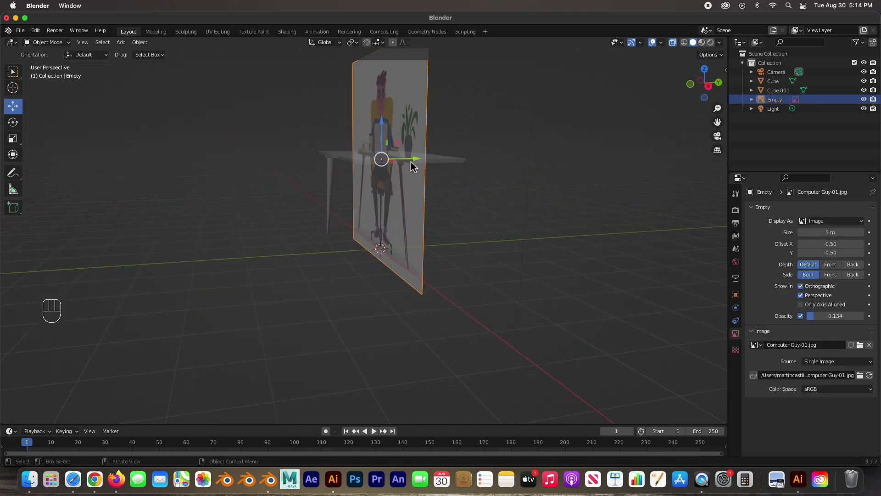
{"action": "left_click_drag", "start_coordinate": [426, 161], "coordinate": [615, 142]}
{"action": "middle_click_drag", "start_coordinate": [345, 198], "coordinate": [375, 192]}
Add a Mirror modifier to the leg on the X axis, using the tabletop as the mirror object.
{"action": "left_click", "coordinate": [386, 185]}
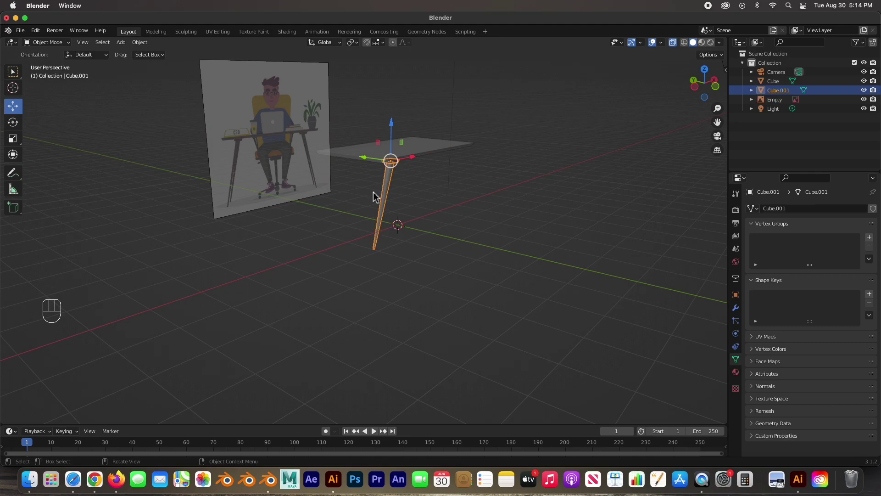
{"action": "left_click", "coordinate": [736, 307]}
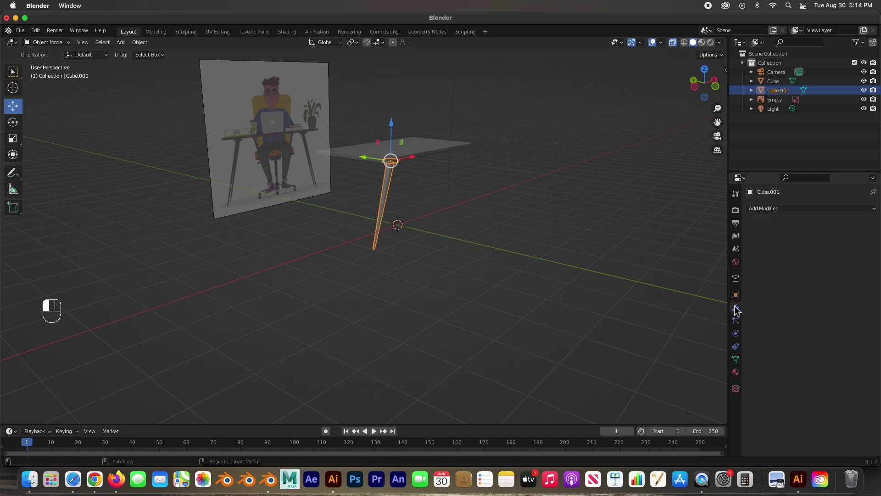
{"action": "left_click", "coordinate": [764, 209]}
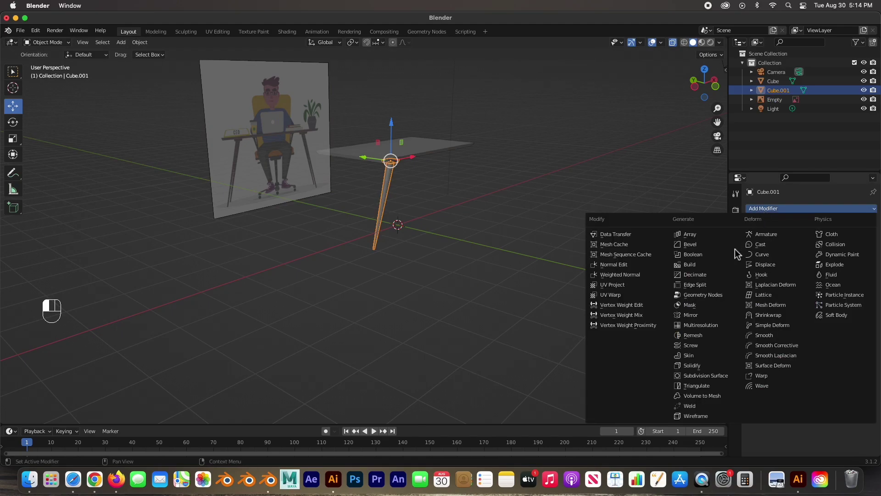
{"action": "left_click", "coordinate": [693, 316]}
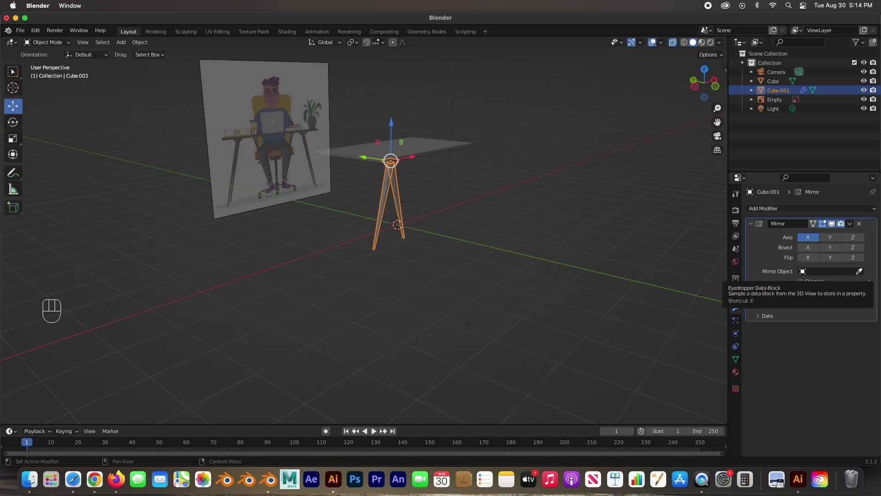
{"action": "left_click", "coordinate": [860, 272]}
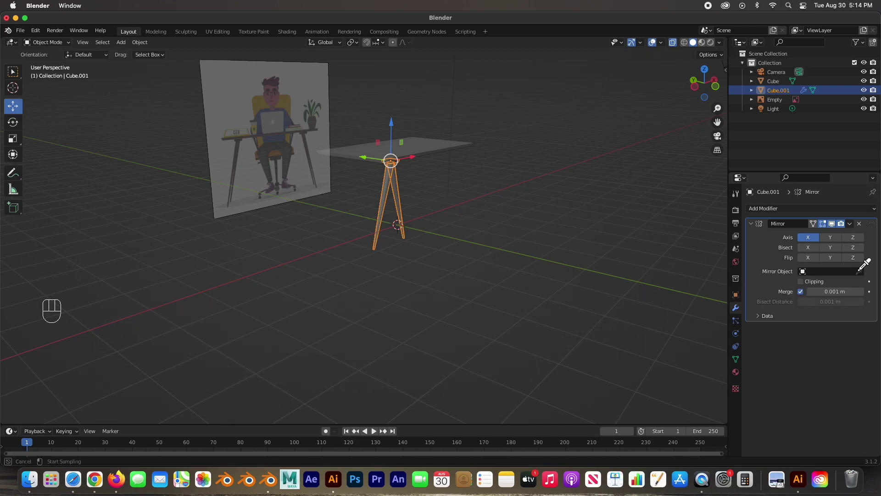
{"action": "left_click", "coordinate": [358, 146]}
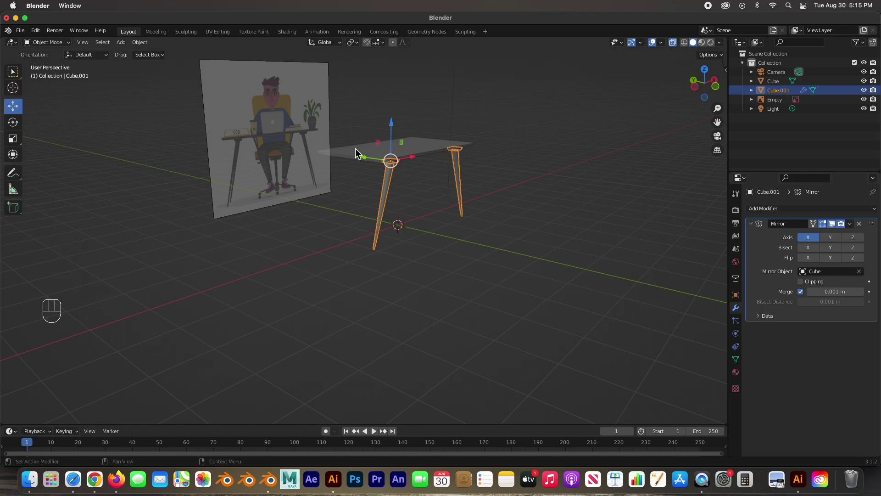
{"action": "middle_click_drag", "start_coordinate": [536, 206], "coordinate": [558, 202]}
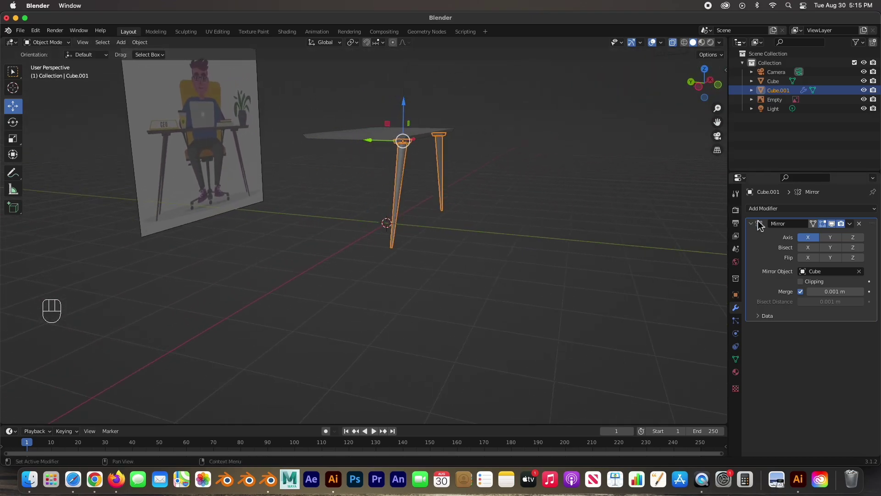
Enable the Y axis in the leg's Mirror modifier and shift the leg slightly inward along Y from the tabletop's front edge.
{"action": "left_click", "coordinate": [833, 242]}
{"action": "middle_click_drag", "start_coordinate": [616, 238], "coordinate": [348, 271]}
{"action": "middle_click_drag", "start_coordinate": [376, 238], "coordinate": [350, 202]}
{"action": "left_click_drag", "start_coordinate": [353, 197], "coordinate": [362, 192]}
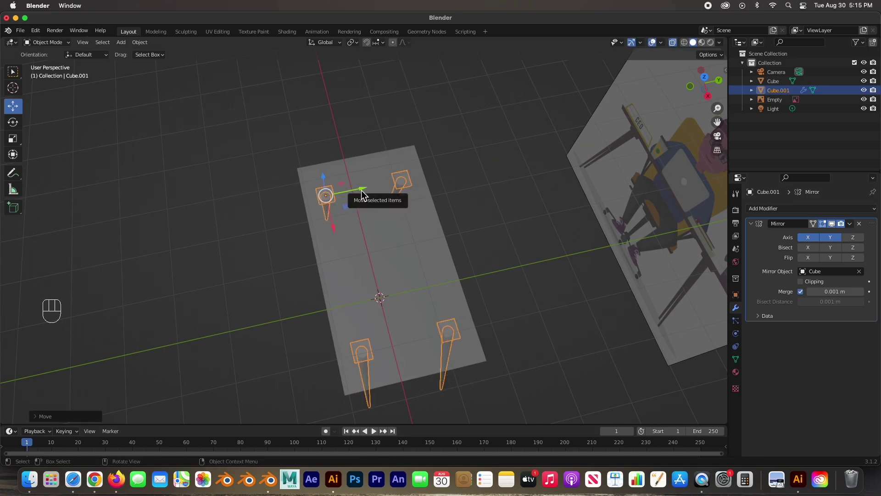
{"action": "mouse_move", "coordinate": [350, 256]}
{"action": "middle_mouse_down"}
{"action": "mouse_move", "coordinate": [343, 295]}
{"action": "mouse_move", "coordinate": [395, 270]}
{"action": "mouse_move", "coordinate": [358, 257]}
{"action": "middle_mouse_up"}
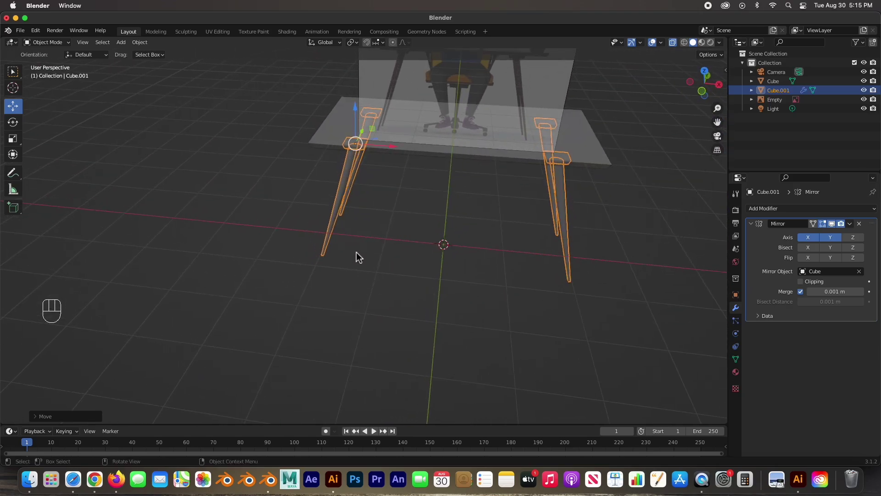
Splay the leg's bottom end outward along Y to the tabletop's front corner, return to Object Mode and deselect the leg.
{"action": "key", "text": "Tab"}
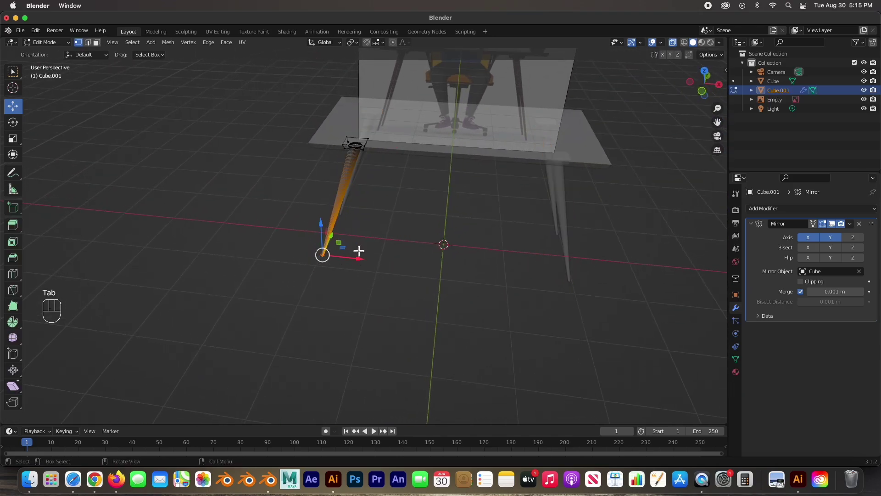
{"action": "key", "text": "KP_7"}
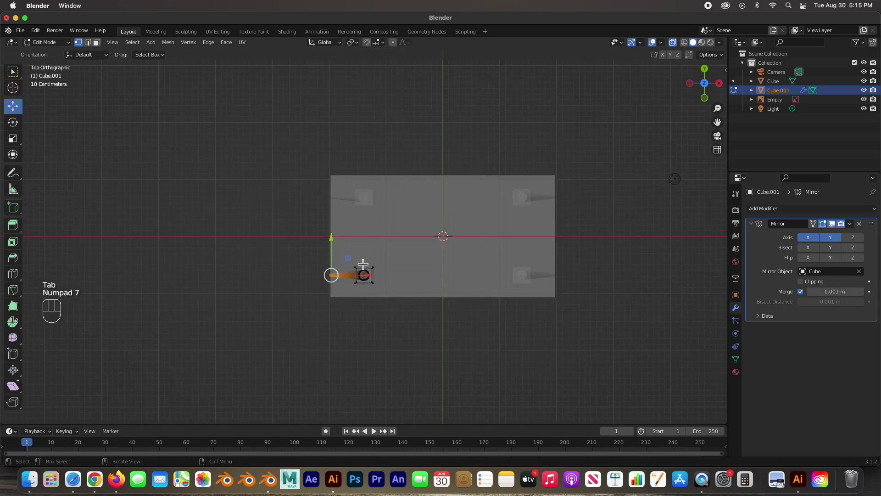
{"action": "left_click_drag", "start_coordinate": [334, 243], "coordinate": [331, 260]}
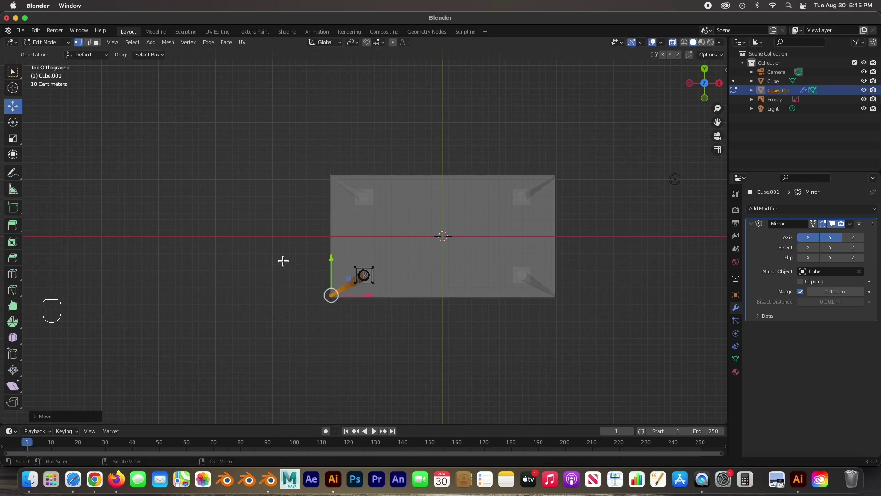
{"action": "key", "text": "Tab"}
{"action": "left_click", "coordinate": [462, 340]}
{"action": "middle_click_drag", "start_coordinate": [474, 340], "coordinate": [525, 255]}
{"action": "middle_click_drag", "start_coordinate": [488, 229], "coordinate": [342, 271]}
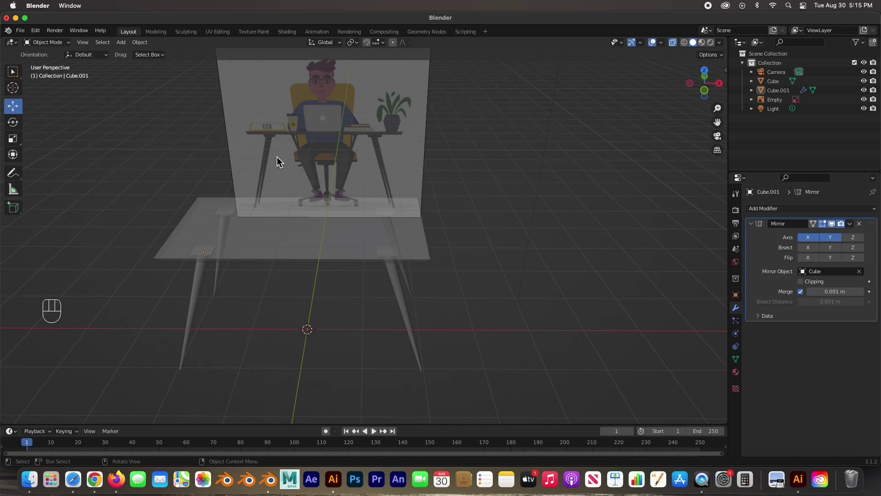
Add a cylinder mesh in the front view and move it onto the coffee cup in the reference image.
{"action": "key", "text": "KP_1"}
{"action": "scroll", "coordinate": [242, 198], "scroll_direction": "up", "scroll_amount": 5}
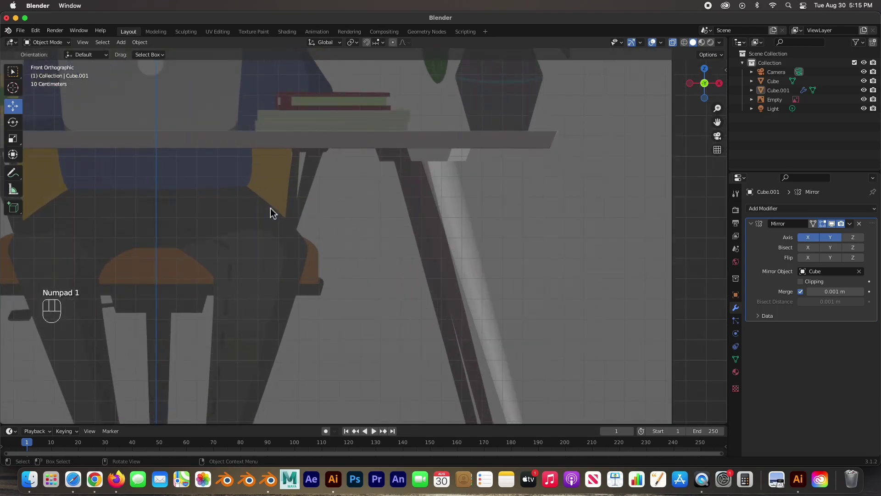
{"action": "middle_click_drag", "start_coordinate": [187, 191], "coordinate": [351, 283], "text": "ctrl"}
{"action": "scroll", "coordinate": [365, 272], "scroll_direction": "left", "scroll_amount": 3, "text": "shift"}
{"action": "scroll", "coordinate": [356, 277], "scroll_direction": "up", "scroll_amount": 1}
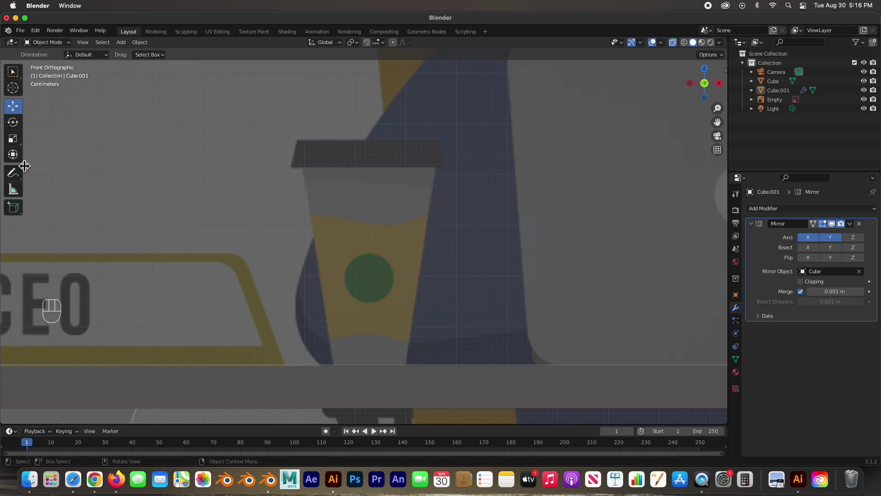
{"action": "scroll", "coordinate": [458, 342], "scroll_direction": "down", "scroll_amount": 10}
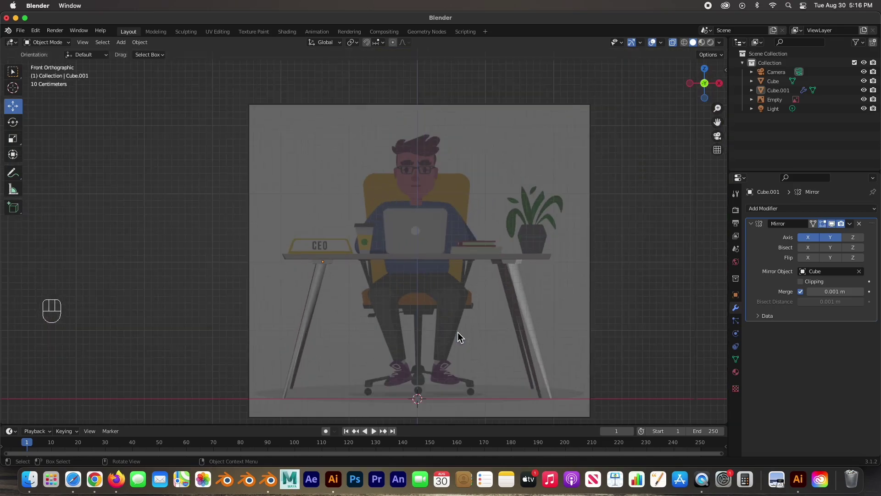
{"action": "key", "text": "shift+a"}
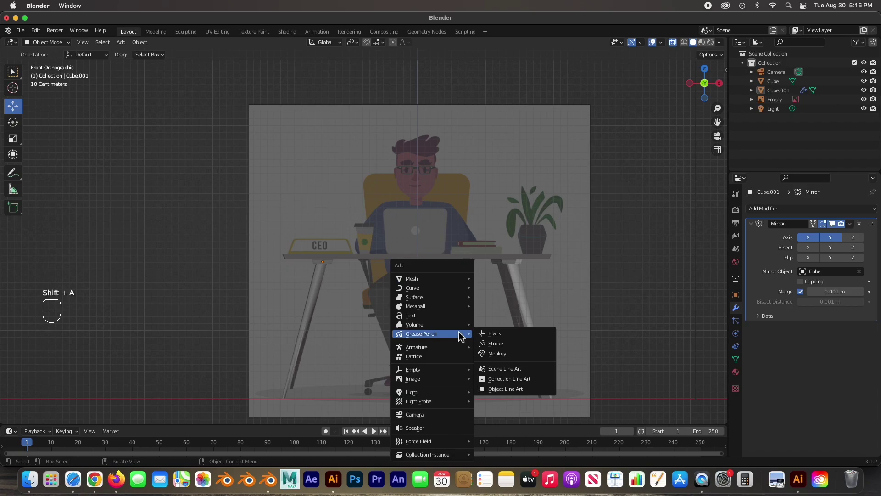
{"action": "mouse_move", "coordinate": [465, 285]}
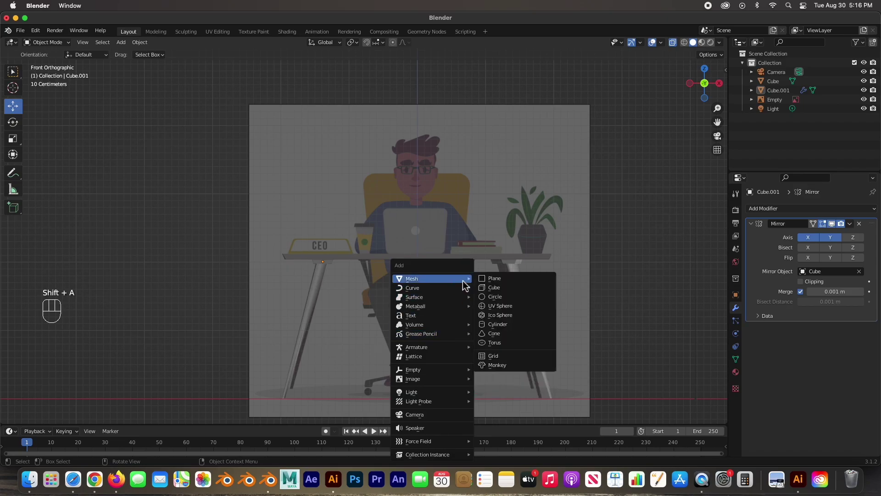
{"action": "left_click", "coordinate": [500, 324]}
{"action": "left_click_drag", "start_coordinate": [417, 399], "coordinate": [364, 244]}
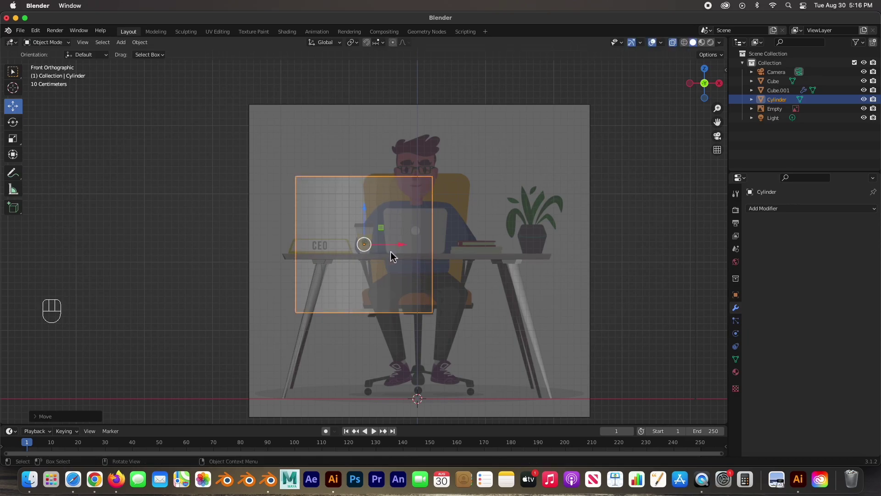
Scale the cylinder down uniformly to roughly the coffee cup's width and centre it on the cup.
{"action": "key", "text": "s"}
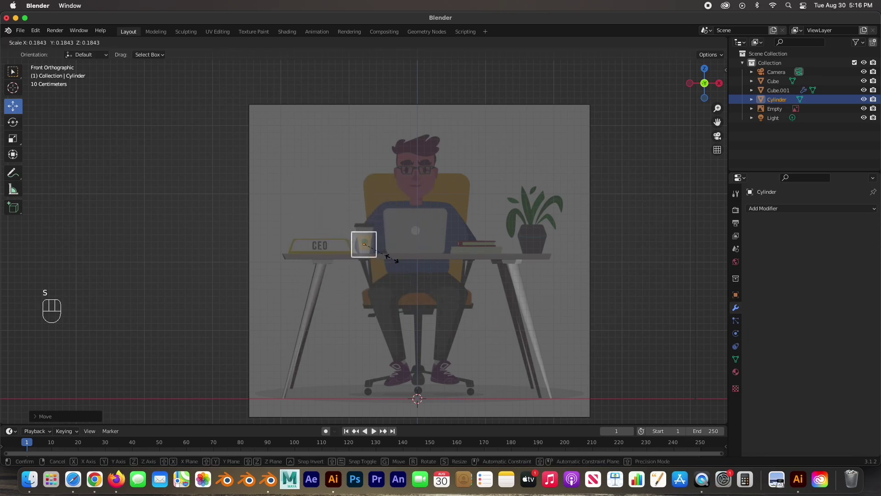
{"action": "left_click", "coordinate": [384, 253]}
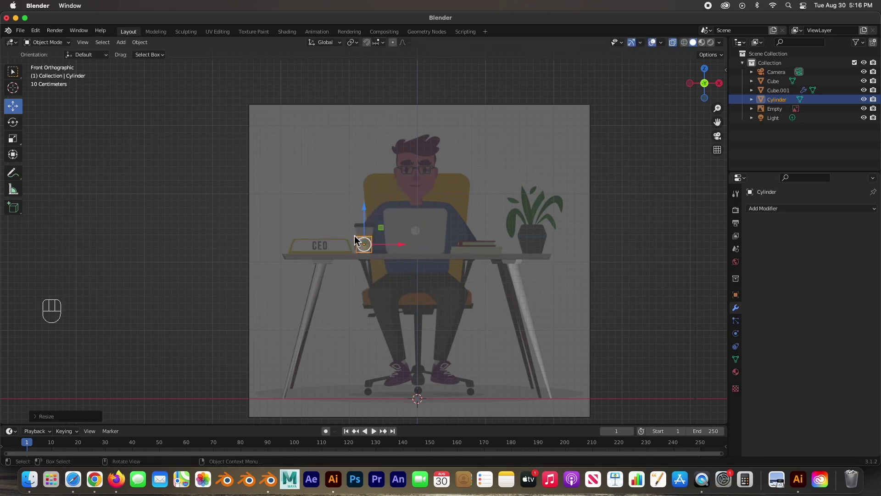
{"action": "scroll", "coordinate": [356, 241], "scroll_direction": "up", "scroll_amount": 6}
{"action": "scroll", "coordinate": [356, 241], "scroll_direction": "up", "scroll_amount": 5}
{"action": "left_click_drag", "start_coordinate": [362, 281], "coordinate": [401, 252]}
{"action": "scroll", "coordinate": [395, 261], "scroll_direction": "down", "scroll_amount": 1}
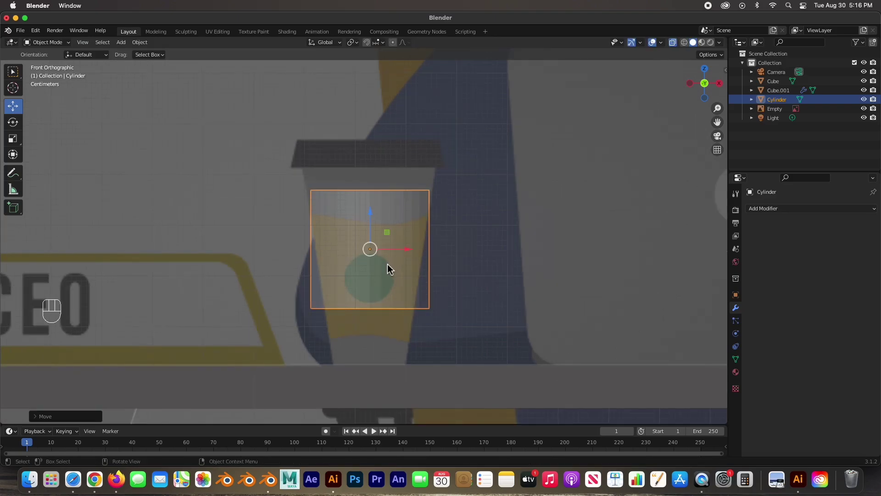
In Edit Mode, lower the cylinder's bottom vertices to the tabletop and scale them in to match the cup's narrow base.
{"action": "key", "text": "Tab"}
{"action": "left_click_drag", "start_coordinate": [298, 287], "coordinate": [477, 324]}
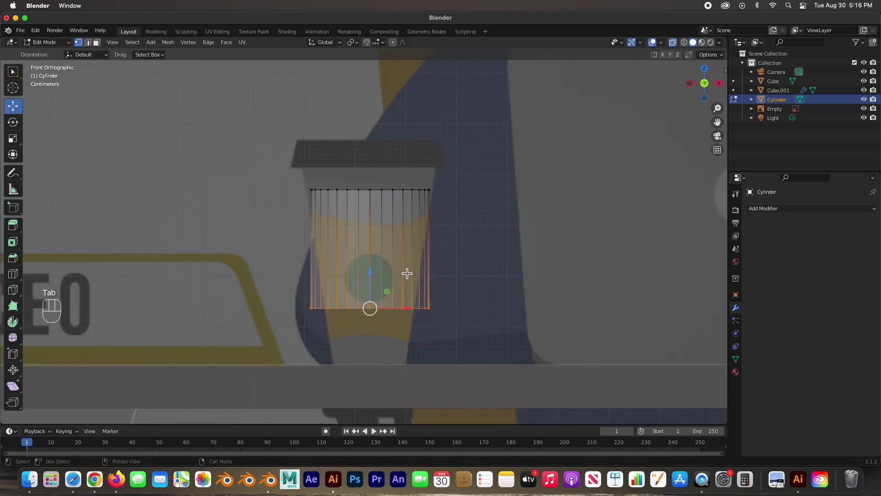
{"action": "left_click_drag", "start_coordinate": [377, 272], "coordinate": [374, 332]}
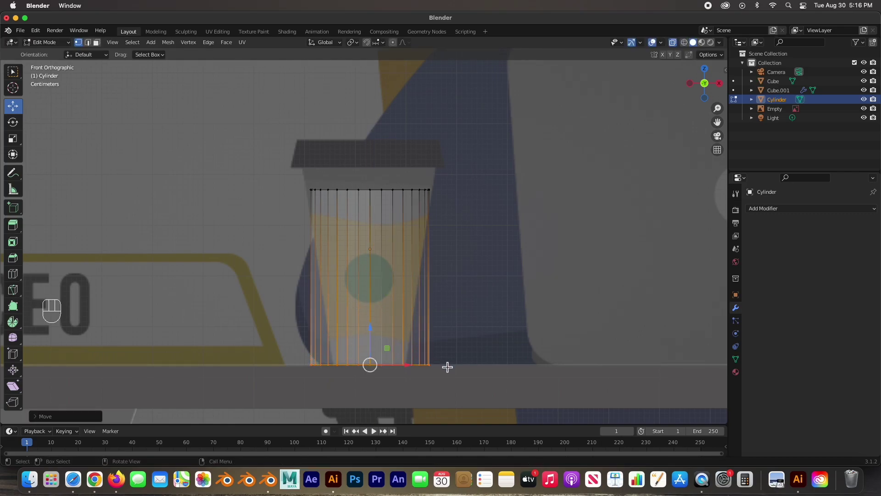
{"action": "key", "text": "s"}
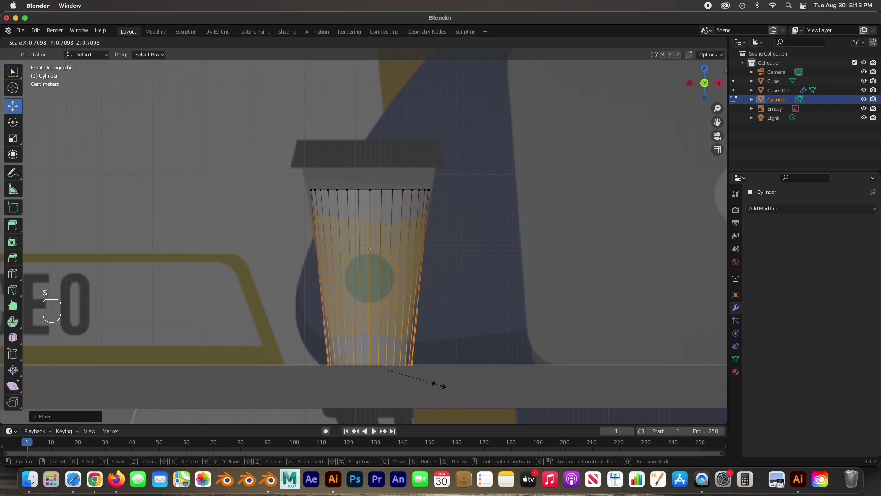
{"action": "left_click", "coordinate": [437, 385]}
Raise the cylinder's top vertices to the underside of the lid, scale them out to the cup's rim width and return to Object Mode.
{"action": "left_click_drag", "start_coordinate": [309, 177], "coordinate": [455, 220]}
{"action": "left_click_drag", "start_coordinate": [371, 164], "coordinate": [372, 140]}
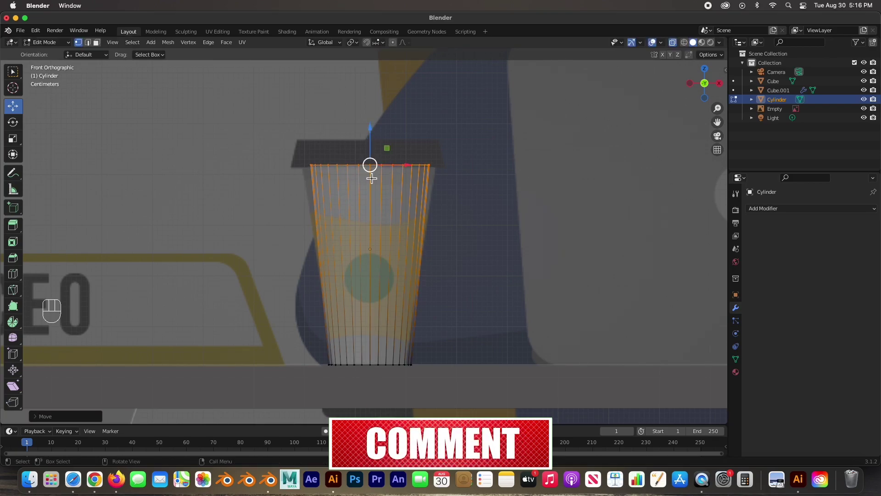
{"action": "key", "text": "s"}
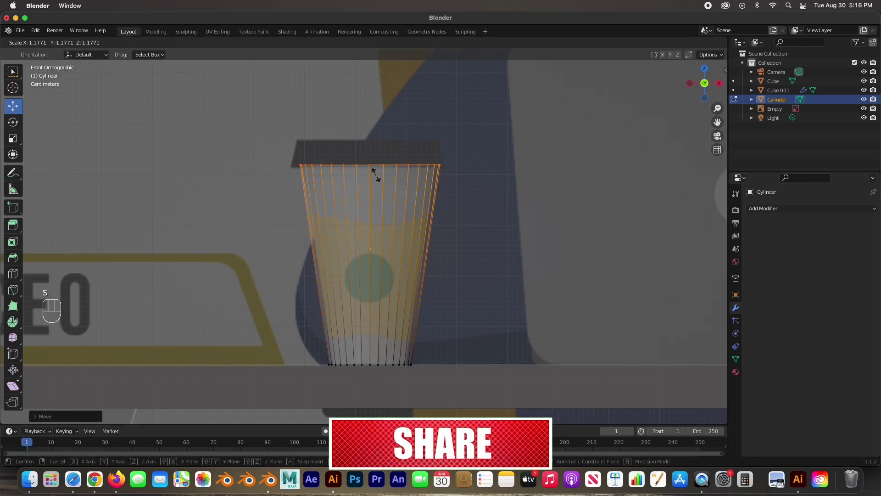
{"action": "left_click", "coordinate": [376, 173]}
{"action": "middle_click_drag", "start_coordinate": [377, 174], "coordinate": [321, 183]}
{"action": "scroll", "coordinate": [317, 168], "scroll_direction": "down", "scroll_amount": 5}
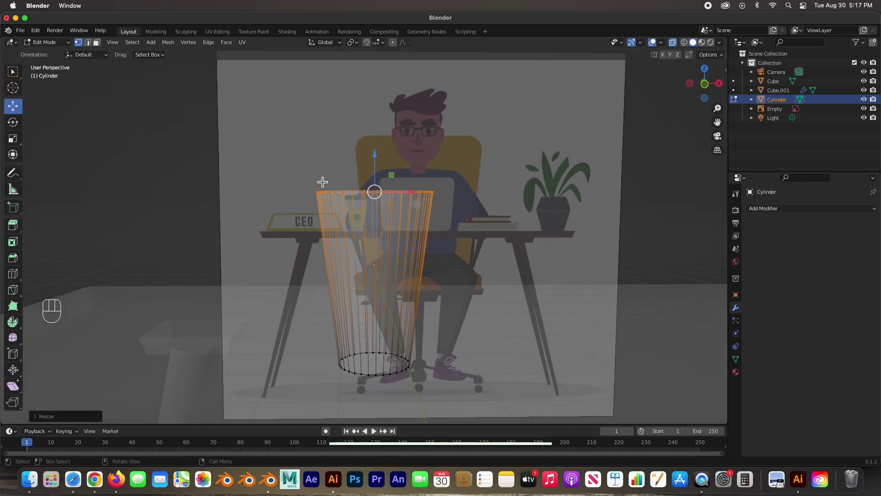
{"action": "key", "text": "Tab"}
Duplicate the cup in place and raise the copy along Z to the lid area.
{"action": "left_click", "coordinate": [347, 229]}
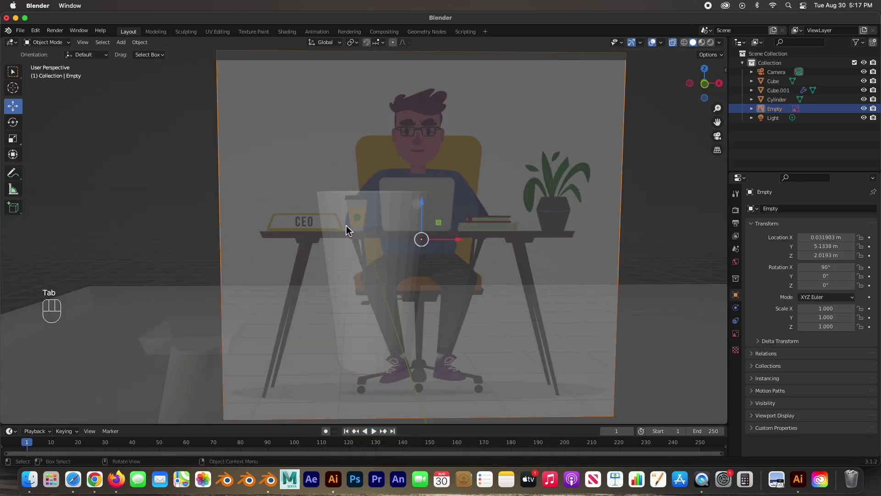
{"action": "left_click", "coordinate": [347, 230]}
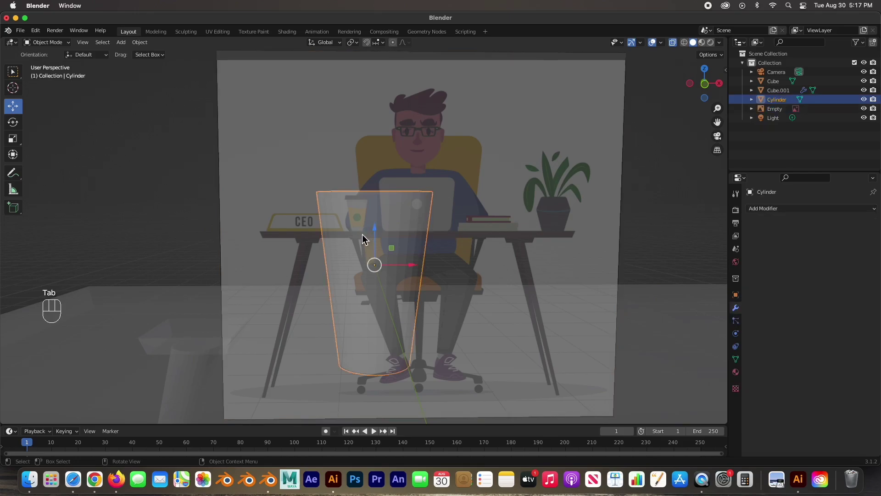
{"action": "key", "text": "shift+d"}
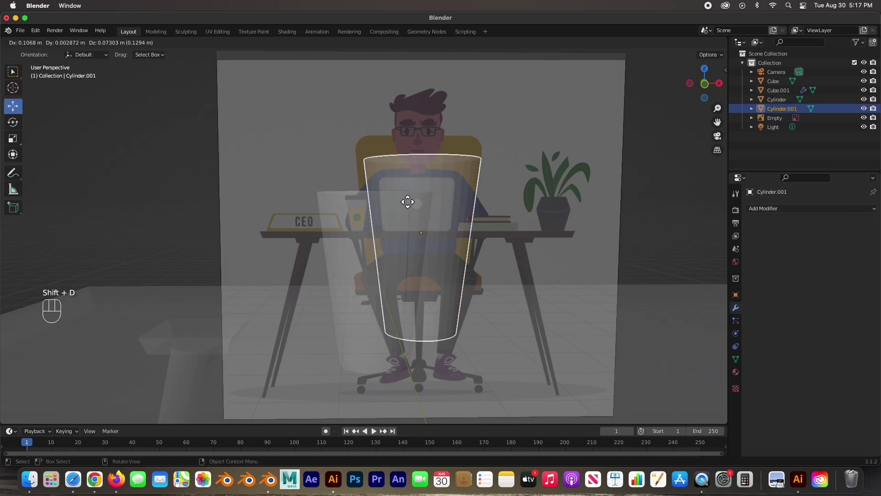
{"action": "right_click", "coordinate": [461, 203]}
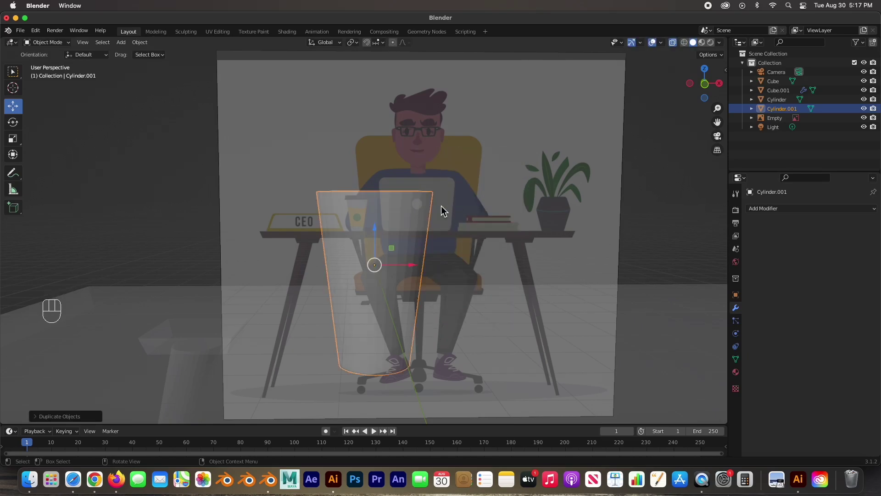
{"action": "key", "text": "KP_1"}
{"action": "left_click_drag", "start_coordinate": [369, 221], "coordinate": [366, 164]}
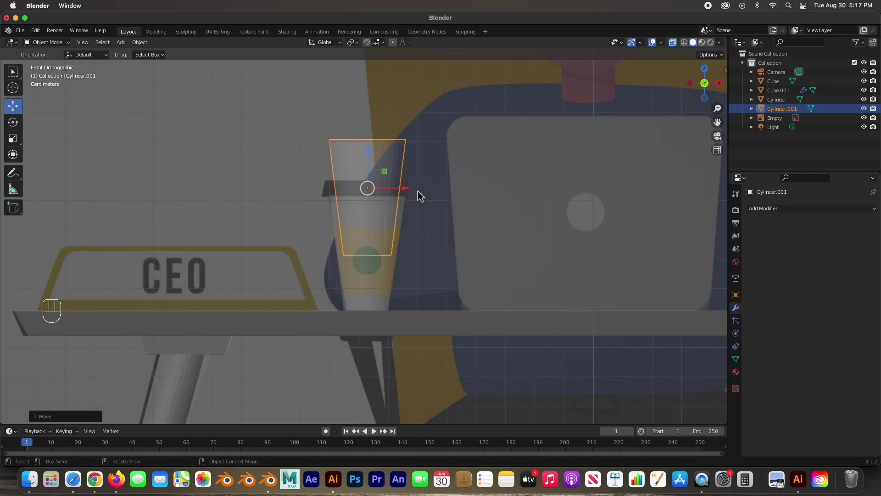
Lower the copy's top vertices to the top edge of the reference lid and scale them slightly outward.
{"action": "key", "text": "Tab"}
{"action": "left_click_drag", "start_coordinate": [371, 101], "coordinate": [365, 141]}
{"action": "key", "text": "s"}
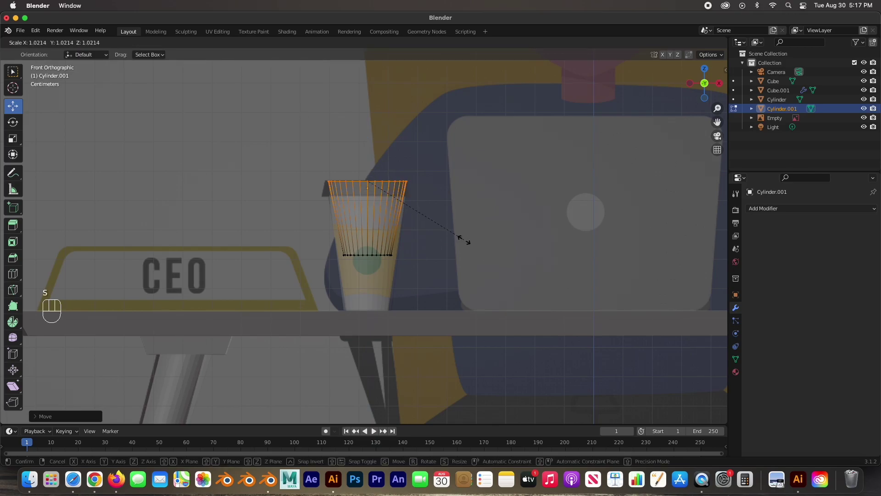
{"action": "left_click", "coordinate": [468, 243]}
Raise the lid's bottom vertices to the cup rim, scale them wider than the lid's top and return to Object Mode.
{"action": "left_click_drag", "start_coordinate": [325, 246], "coordinate": [428, 275]}
{"action": "left_click_drag", "start_coordinate": [370, 226], "coordinate": [367, 166]}
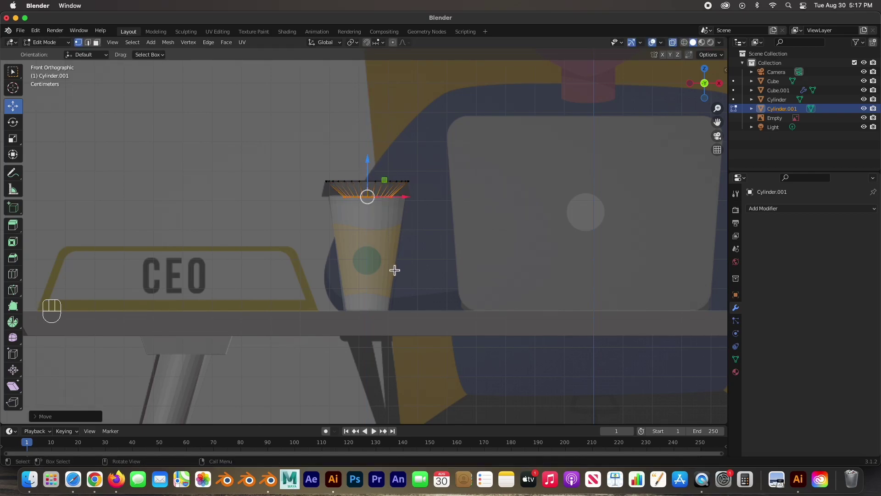
{"action": "key", "text": "s"}
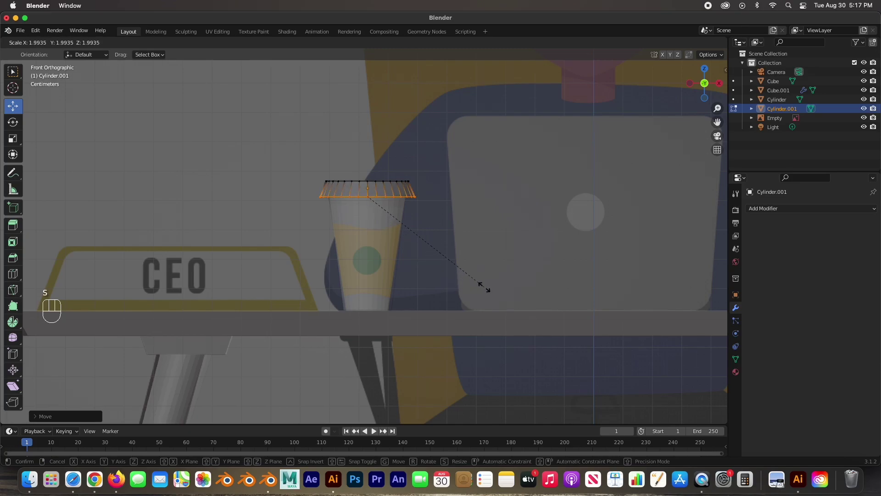
{"action": "left_click", "coordinate": [469, 288]}
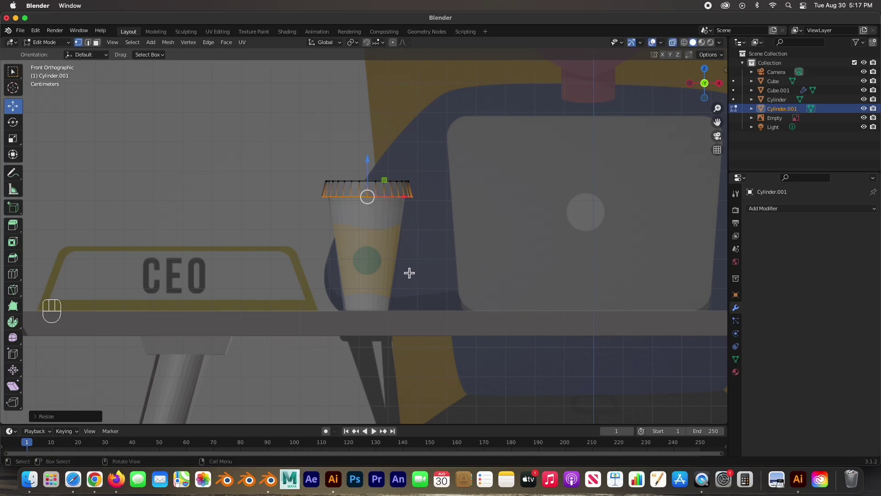
{"action": "left_click", "coordinate": [379, 248]}
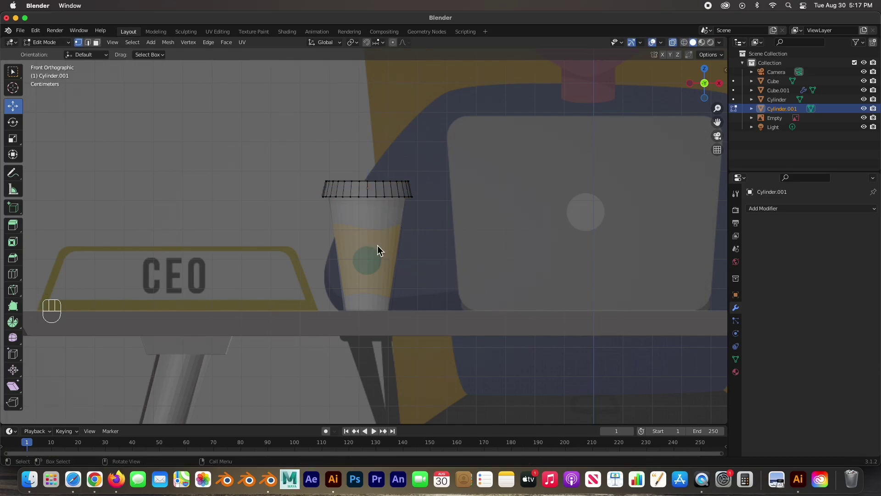
{"action": "key", "text": "Tab"}
Select the cup body and duplicate it in place for the sleeve.
{"action": "left_click", "coordinate": [369, 233]}
{"action": "left_click", "coordinate": [359, 241]}
{"action": "key", "text": "shift"}
{"action": "key", "text": "shift+d"}
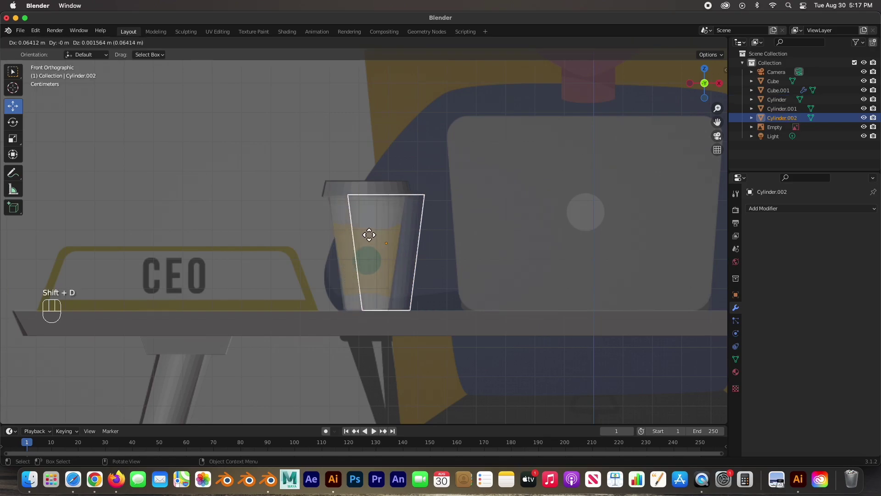
{"action": "right_click", "coordinate": [413, 221]}
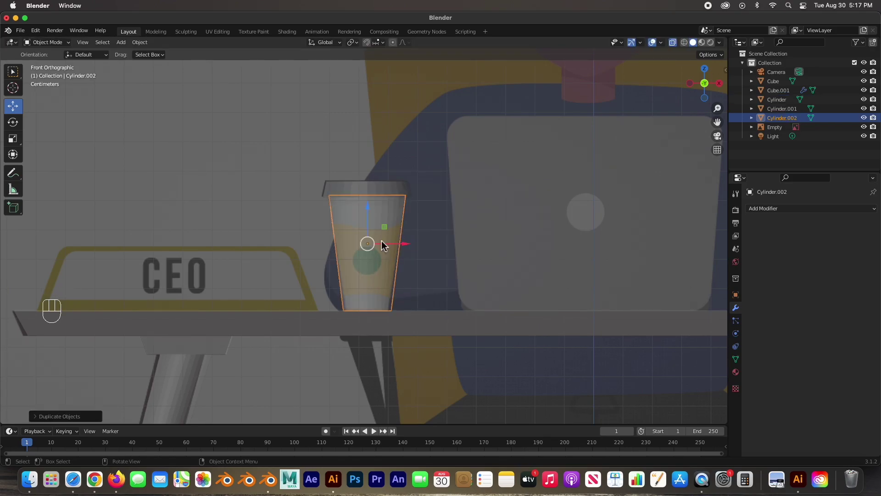
Lower the sleeve copy's top vertices to just above the yellow band and scale them in to fit closely around the cup.
{"action": "key", "text": "Tab"}
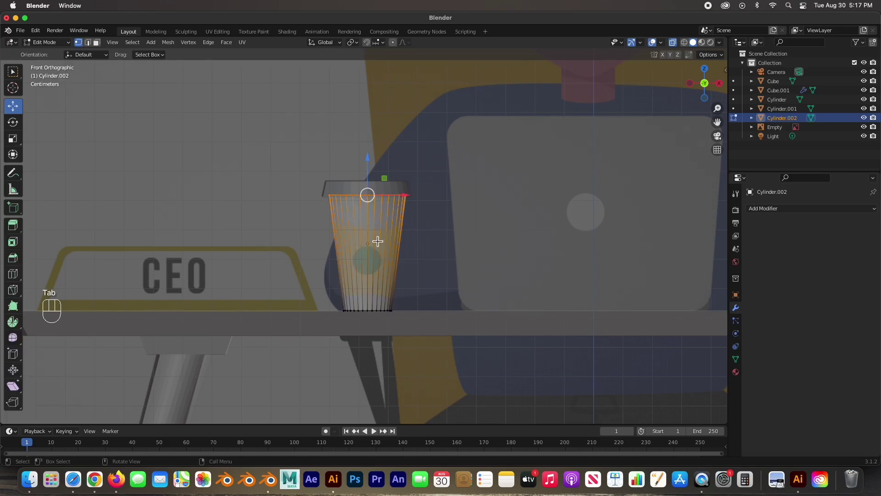
{"action": "left_click_drag", "start_coordinate": [312, 178], "coordinate": [453, 218]}
{"action": "left_click_drag", "start_coordinate": [368, 163], "coordinate": [367, 187]}
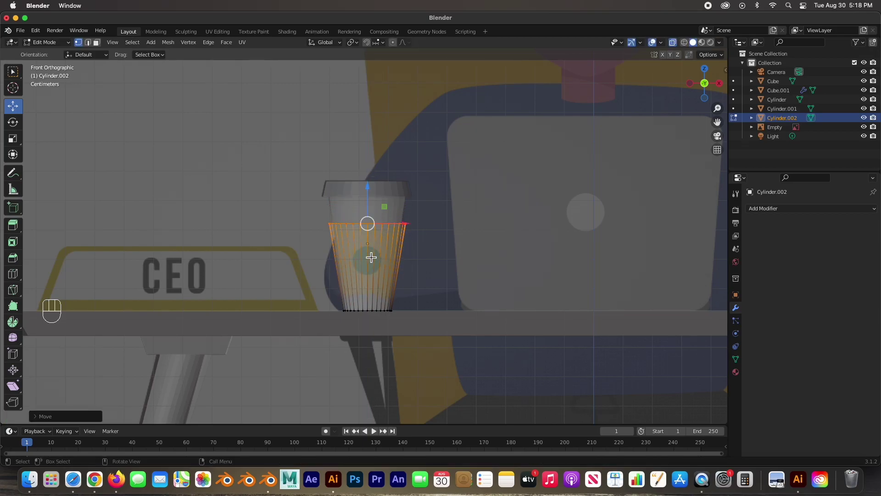
{"action": "left_click_drag", "start_coordinate": [366, 202], "coordinate": [358, 211]}
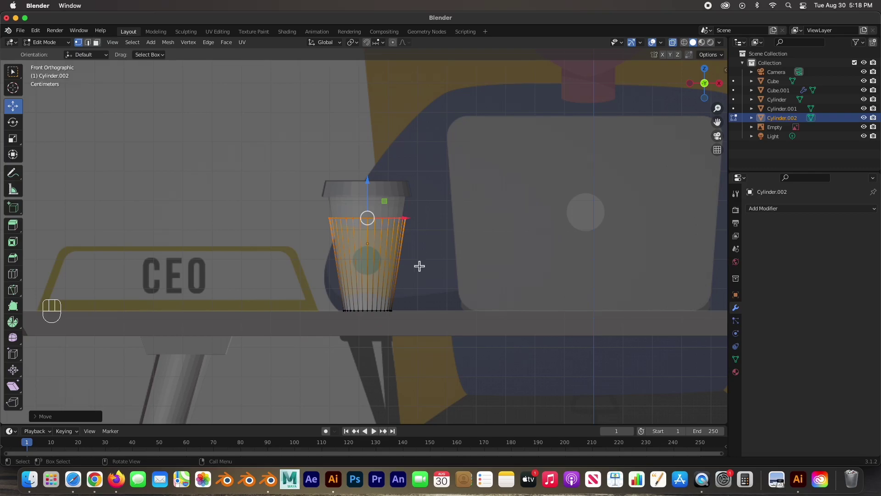
{"action": "key", "text": "s"}
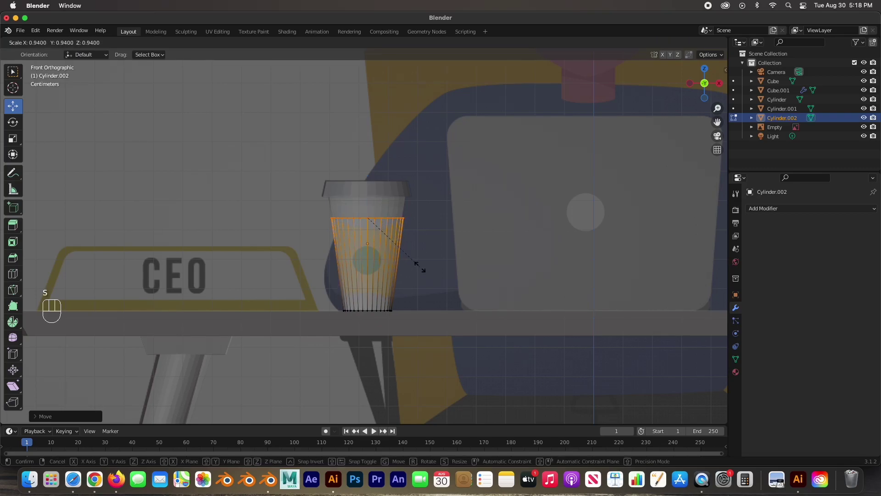
{"action": "left_click", "coordinate": [419, 266]}
Raise the sleeve's bottom vertices to the yellow band's lower edge, scale them slightly wider than the cup and return to Object Mode.
{"action": "left_click_drag", "start_coordinate": [323, 291], "coordinate": [418, 323]}
{"action": "left_click_drag", "start_coordinate": [370, 274], "coordinate": [367, 254]}
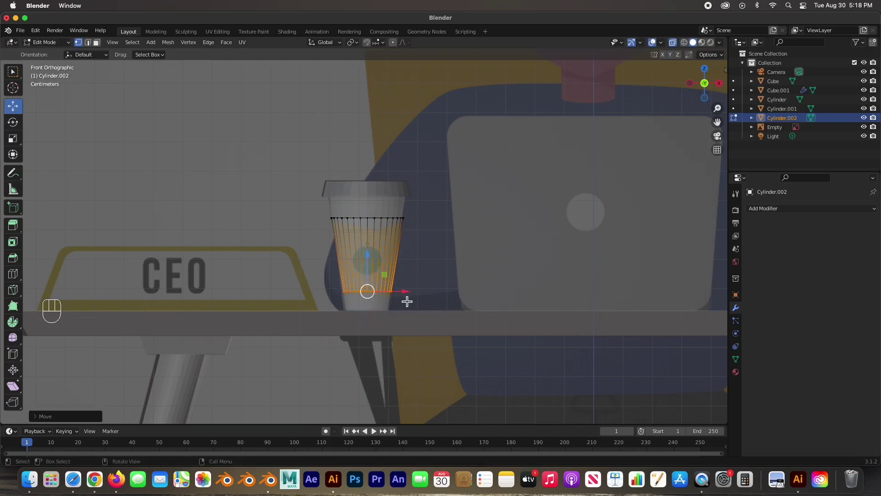
{"action": "key", "text": "s"}
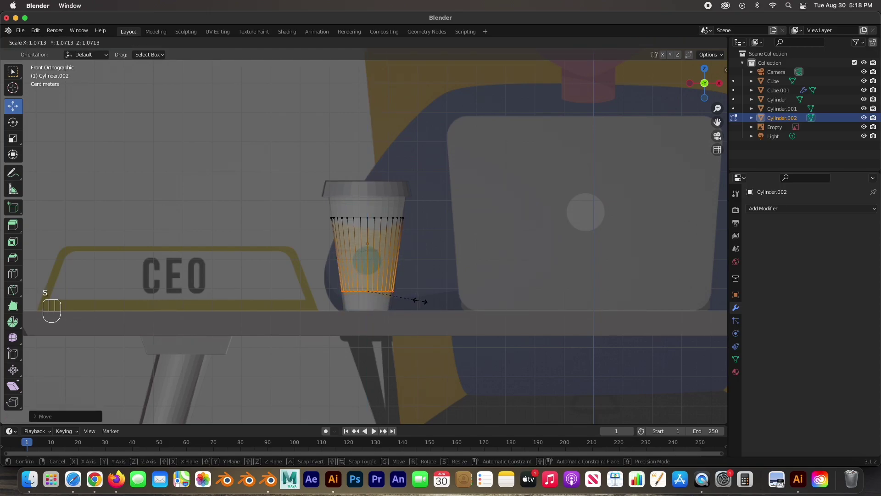
{"action": "left_click", "coordinate": [418, 302]}
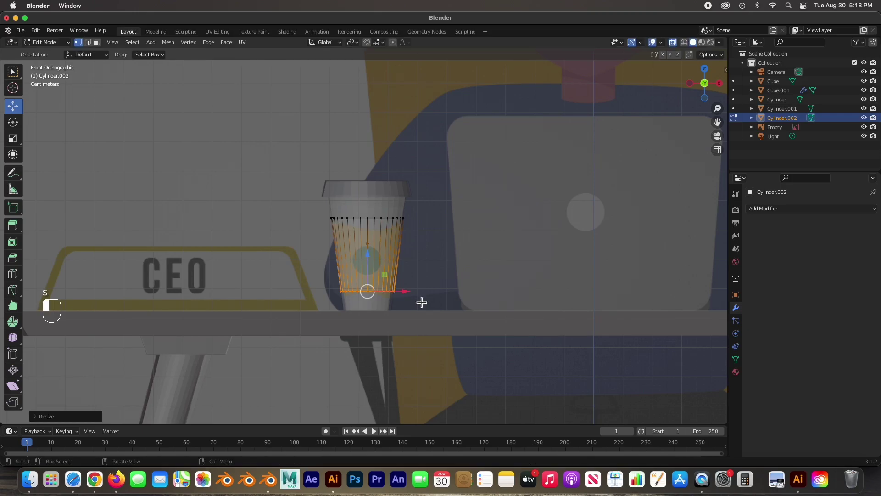
{"action": "left_click", "coordinate": [339, 260]}
{"action": "key", "text": "Tab"}
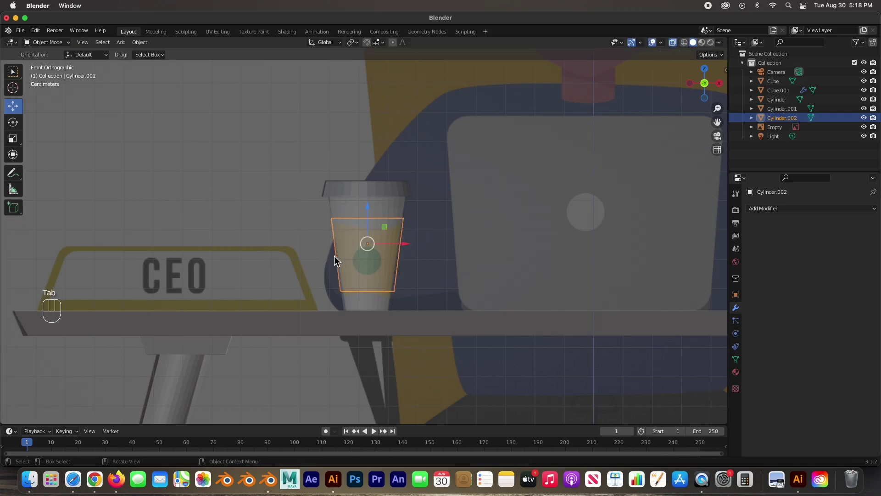
Inspect the cup, lid and sleeve in perspective with X-ray off, and return to the see-through front view.
{"action": "left_click", "coordinate": [310, 225]}
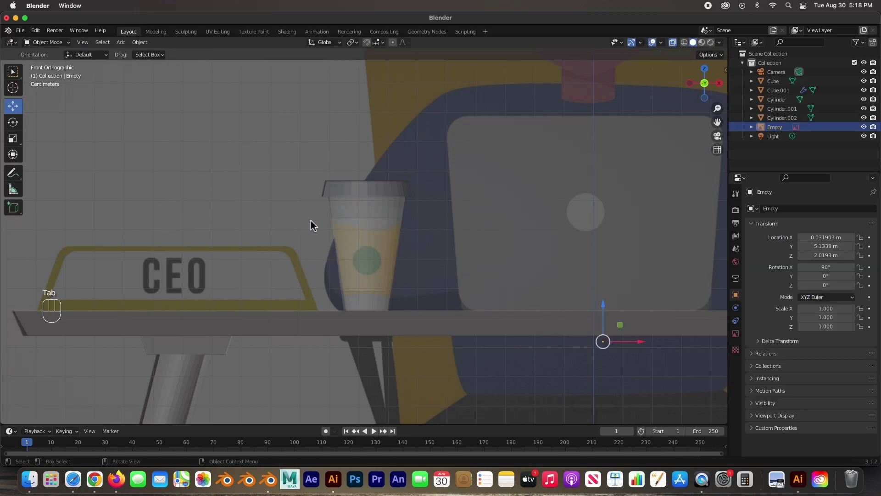
{"action": "left_click", "coordinate": [673, 42]}
{"action": "mouse_move", "coordinate": [425, 181]}
{"action": "middle_mouse_down"}
{"action": "mouse_move", "coordinate": [354, 190]}
{"action": "mouse_move", "coordinate": [338, 217]}
{"action": "mouse_move", "coordinate": [417, 220]}
{"action": "mouse_move", "coordinate": [474, 183]}
{"action": "mouse_move", "coordinate": [412, 191]}
{"action": "middle_mouse_up"}
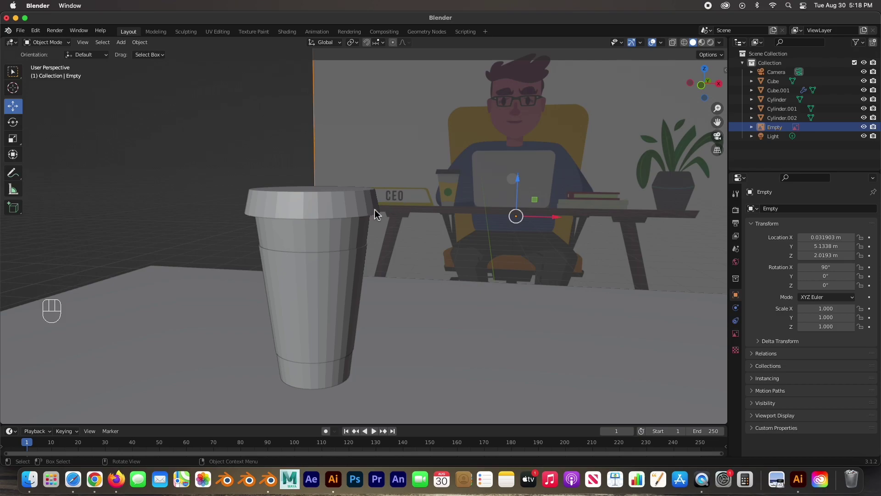
{"action": "left_click", "coordinate": [673, 43]}
{"action": "key", "text": "KP_1"}
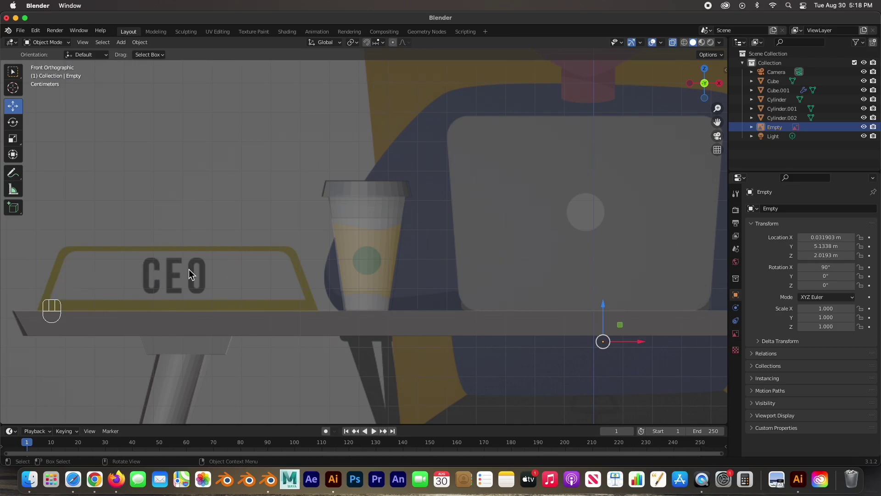
Add a cube for the nameplate and move it over the CEO sign in the reference image.
{"action": "scroll", "coordinate": [184, 269], "scroll_direction": "left", "scroll_amount": 5, "text": "shift"}
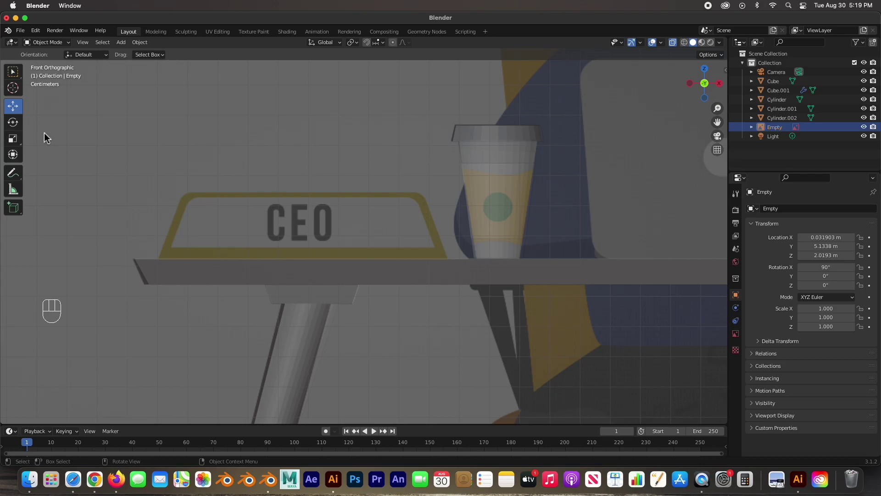
{"action": "key", "text": "shift+a"}
{"action": "mouse_move", "coordinate": [164, 209]}
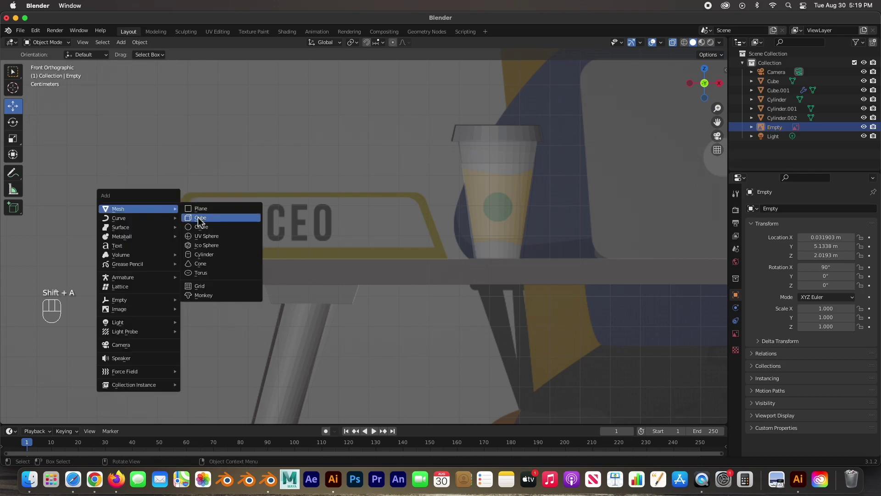
{"action": "left_click", "coordinate": [205, 218]}
{"action": "scroll", "coordinate": [519, 312], "scroll_direction": "down", "scroll_amount": 5}
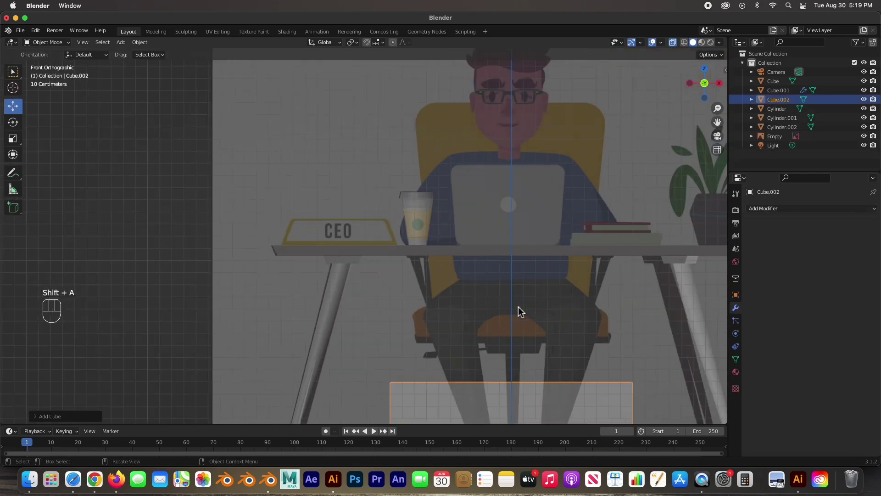
{"action": "left_click_drag", "start_coordinate": [467, 420], "coordinate": [348, 230]}
Scale the cube down uniformly to the width of the CEO sign's base.
{"action": "scroll", "coordinate": [370, 243], "scroll_direction": "down", "scroll_amount": 4}
{"action": "scroll", "coordinate": [370, 241], "scroll_direction": "up", "scroll_amount": 8}
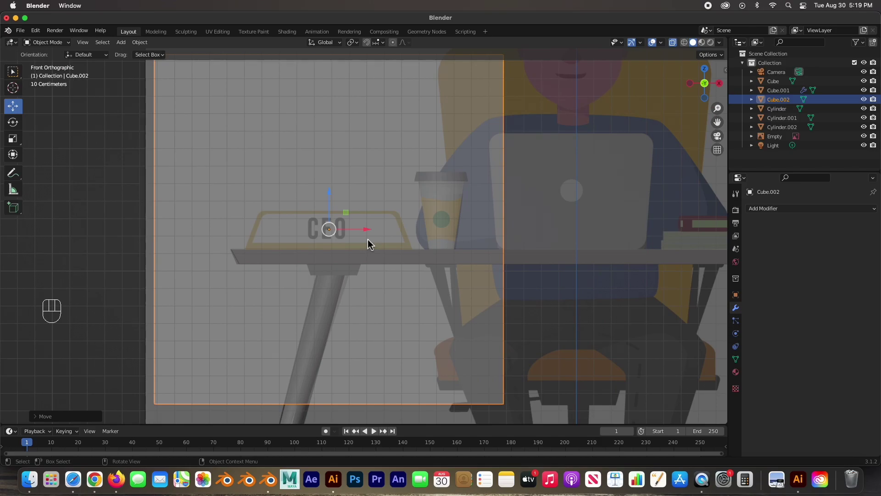
{"action": "scroll", "coordinate": [370, 242], "scroll_direction": "down", "scroll_amount": 3}
{"action": "key", "text": "s"}
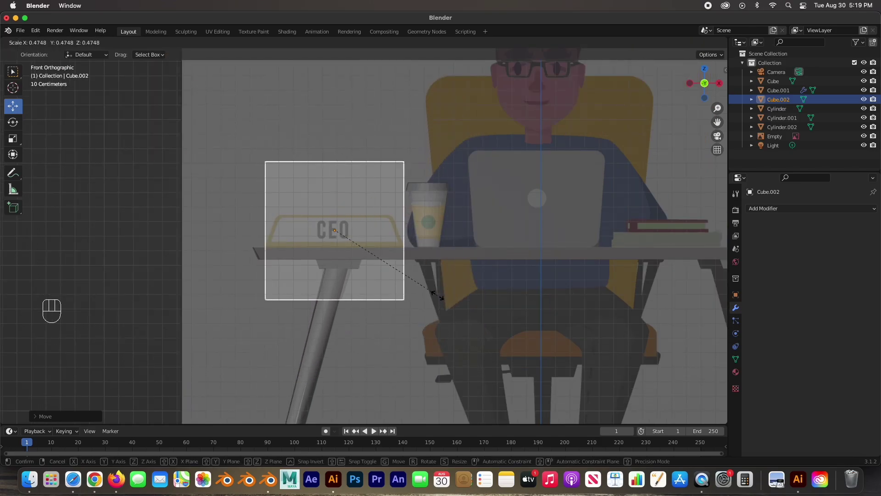
{"action": "left_click", "coordinate": [440, 299]}
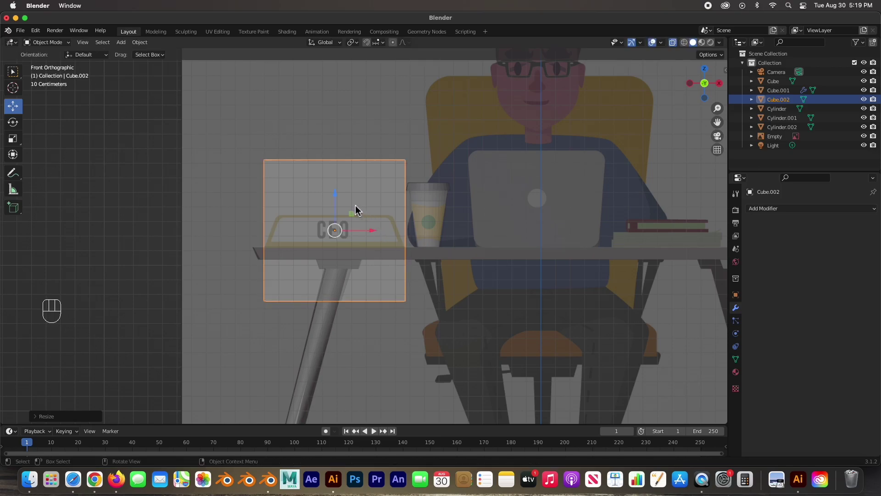
In Edit Mode, lower the cube's top vertices to the CEO sign's upper edge and narrow them along X to match its slanted sides.
{"action": "key", "text": "Tab"}
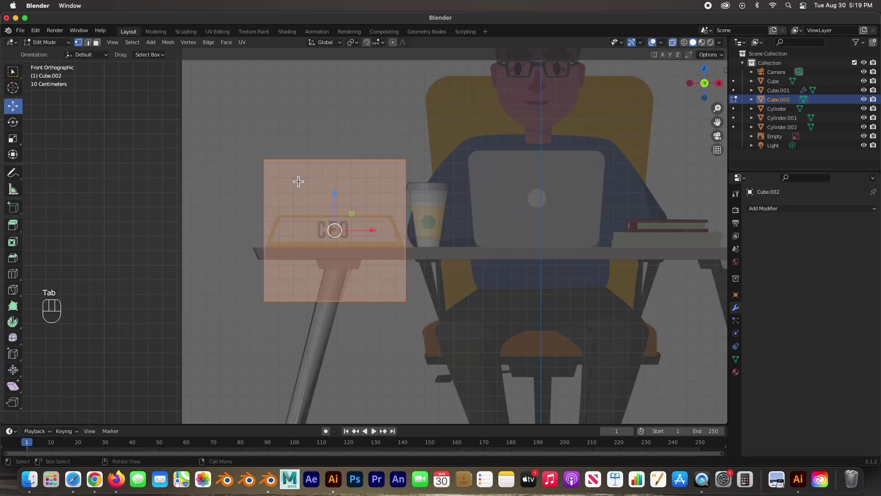
{"action": "left_click_drag", "start_coordinate": [239, 138], "coordinate": [444, 186]}
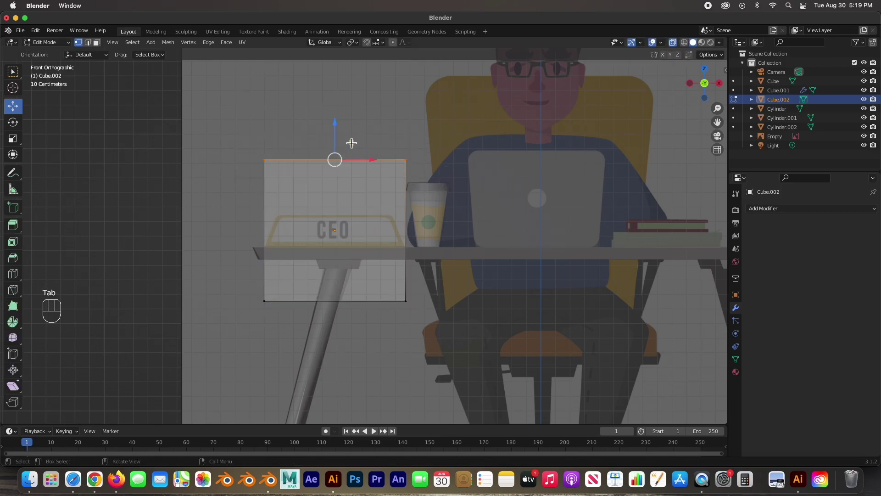
{"action": "left_click_drag", "start_coordinate": [337, 128], "coordinate": [334, 185]}
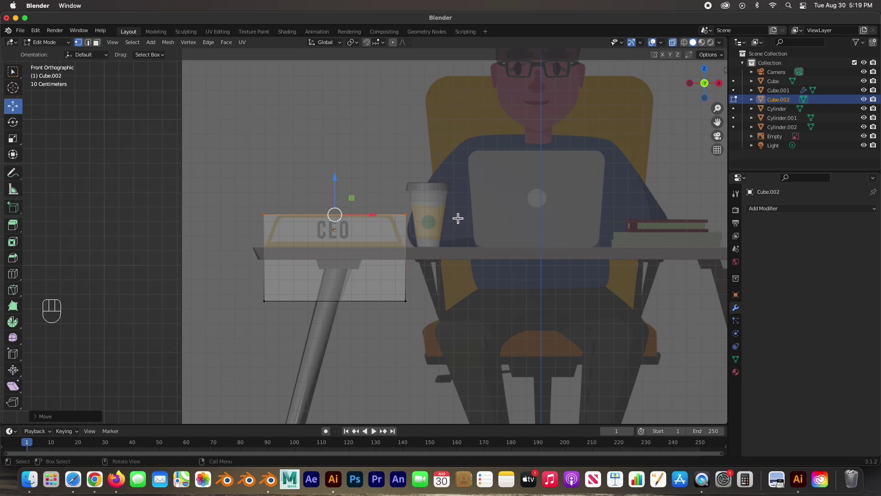
{"action": "key", "text": "s"}
{"action": "key", "text": "x"}
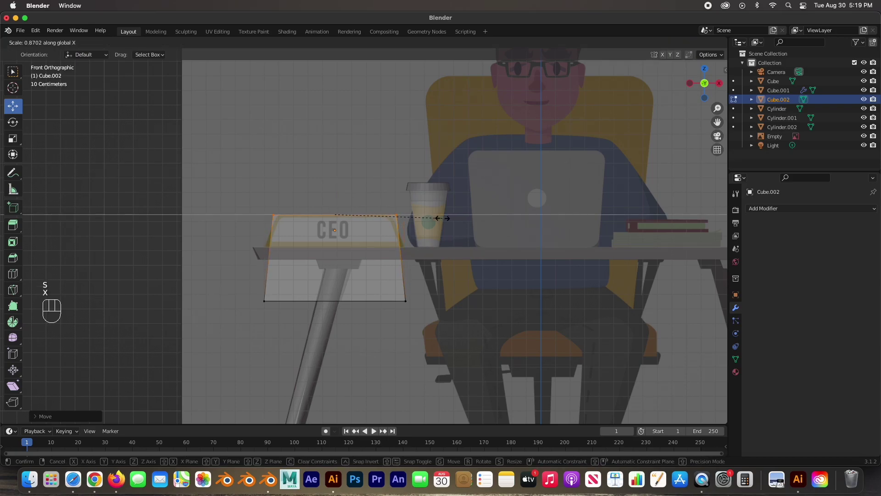
{"action": "left_click", "coordinate": [437, 218]}
Raise the nameplate's bottom vertices to the desk surface.
{"action": "left_click_drag", "start_coordinate": [251, 291], "coordinate": [476, 310]}
{"action": "left_click_drag", "start_coordinate": [344, 265], "coordinate": [334, 230]}
{"action": "scroll", "coordinate": [334, 230], "scroll_direction": "up", "scroll_amount": 4}
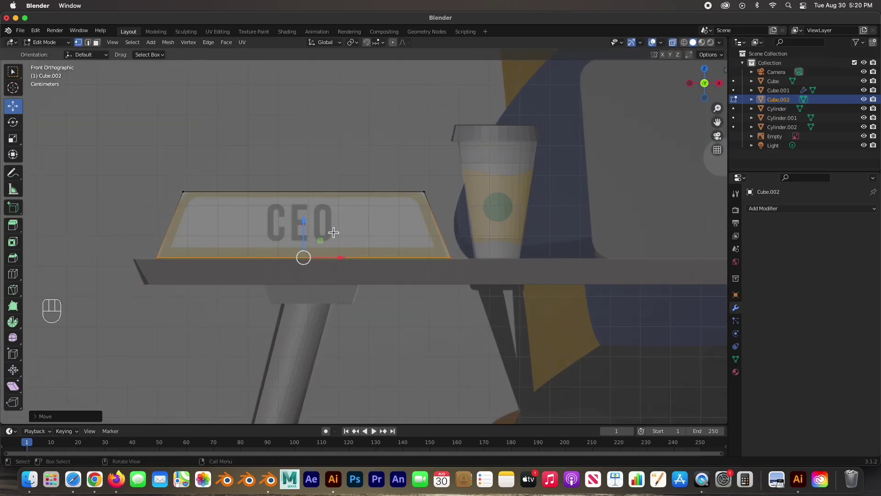
Select the whole nameplate mesh in the side view and scale it down along Y into a thin plate.
{"action": "scroll", "coordinate": [332, 233], "scroll_direction": "down", "scroll_amount": 1}
{"action": "key", "text": "KP_3"}
{"action": "left_click_drag", "start_coordinate": [76, 184], "coordinate": [400, 283]}
{"action": "left_click", "coordinate": [15, 142]}
{"action": "left_click_drag", "start_coordinate": [254, 226], "coordinate": [222, 253]}
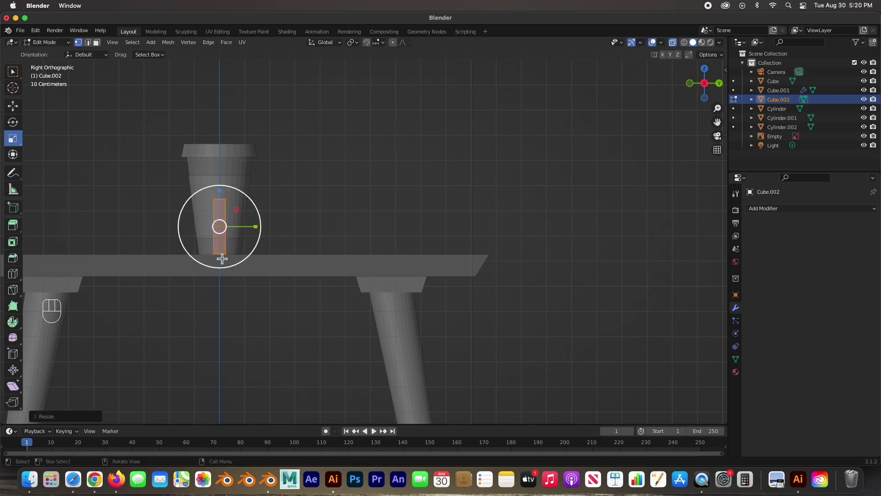
Bevel the nameplate's two upper corner edges with 7 segments, about 0.08 m wide, to match the sign's rounded corners.
{"action": "middle_click_drag", "start_coordinate": [203, 274], "coordinate": [326, 277]}
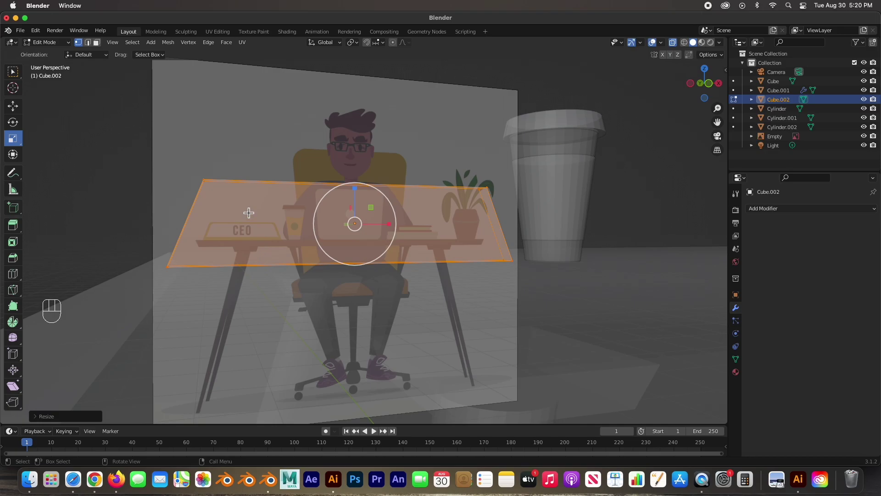
{"action": "middle_click_drag", "start_coordinate": [276, 197], "coordinate": [197, 313]}
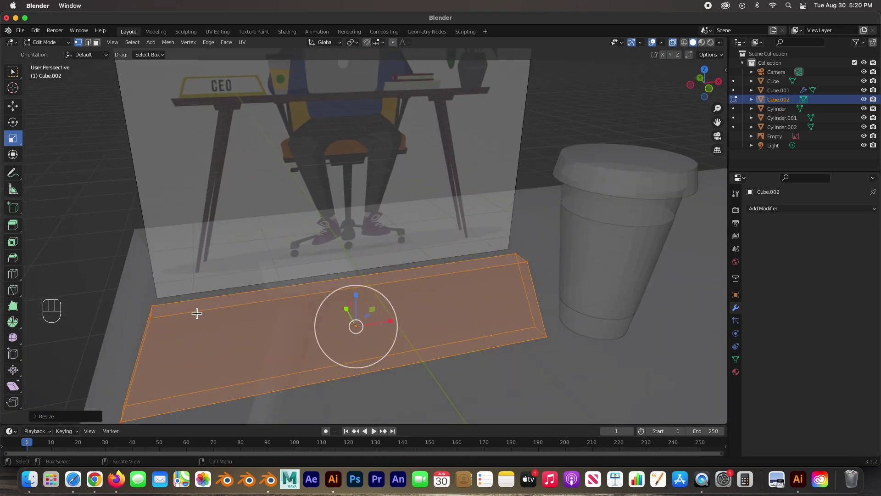
{"action": "left_click", "coordinate": [153, 312]}
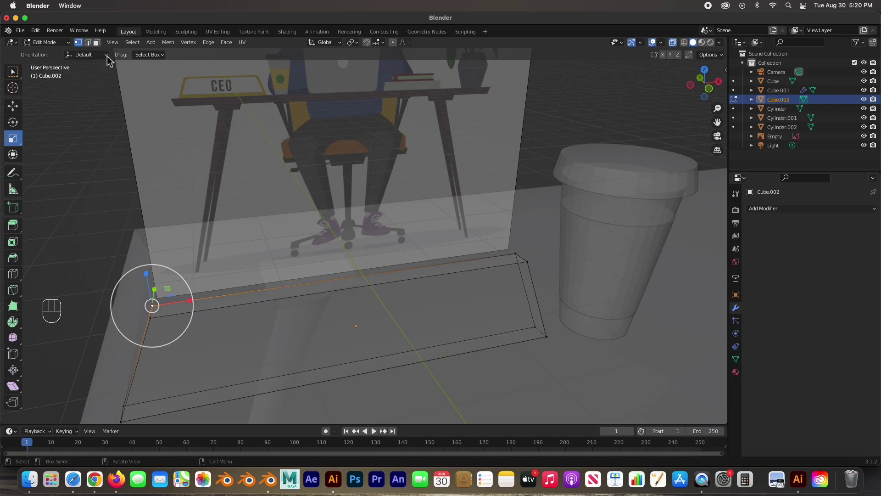
{"action": "left_click", "coordinate": [88, 42]}
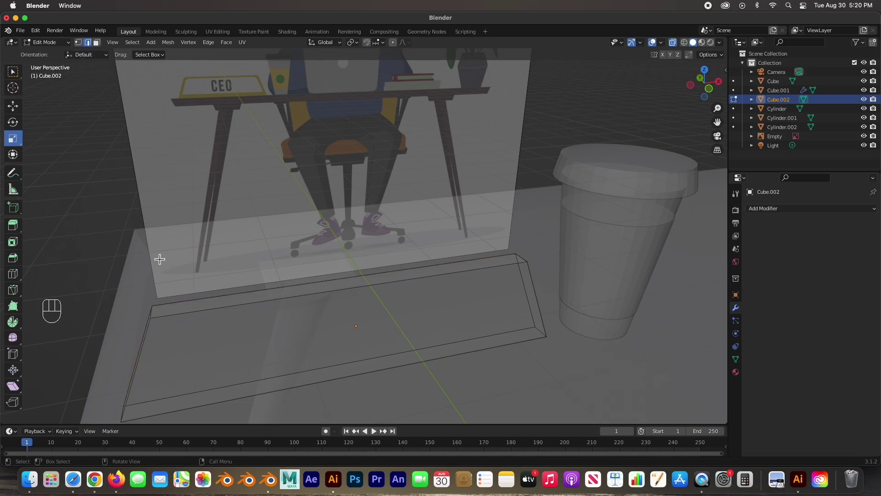
{"action": "middle_click_drag", "start_coordinate": [157, 256], "coordinate": [183, 266]}
{"action": "left_click", "coordinate": [297, 371]}
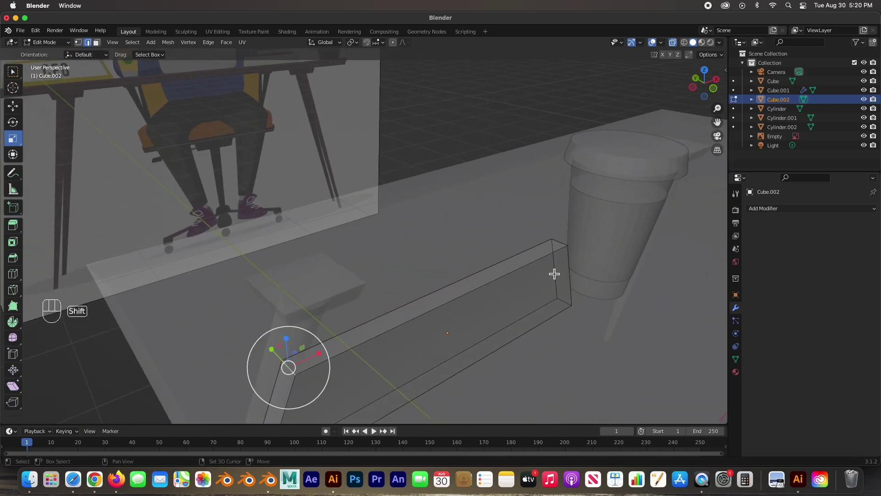
{"action": "left_click", "coordinate": [565, 244], "text": "shift"}
{"action": "middle_click_drag", "start_coordinate": [581, 275], "coordinate": [475, 275]}
{"action": "key", "text": "KP_1"}
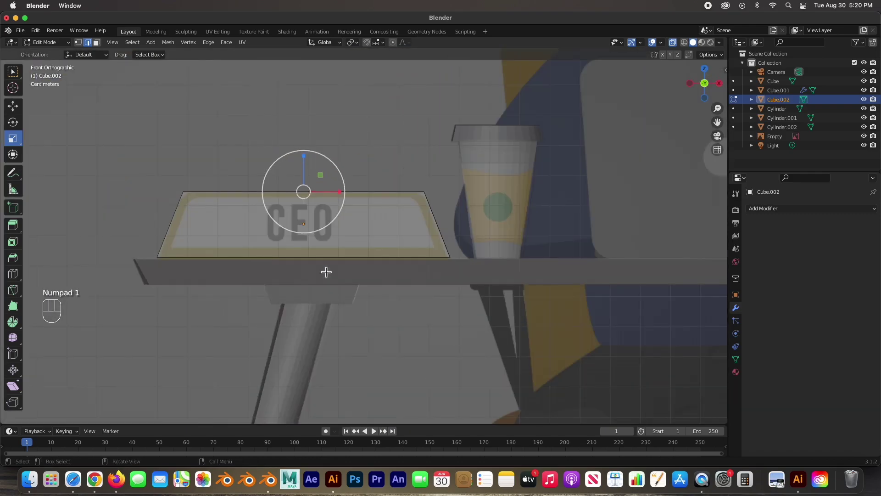
{"action": "scroll", "coordinate": [328, 251], "scroll_direction": "up", "scroll_amount": 1}
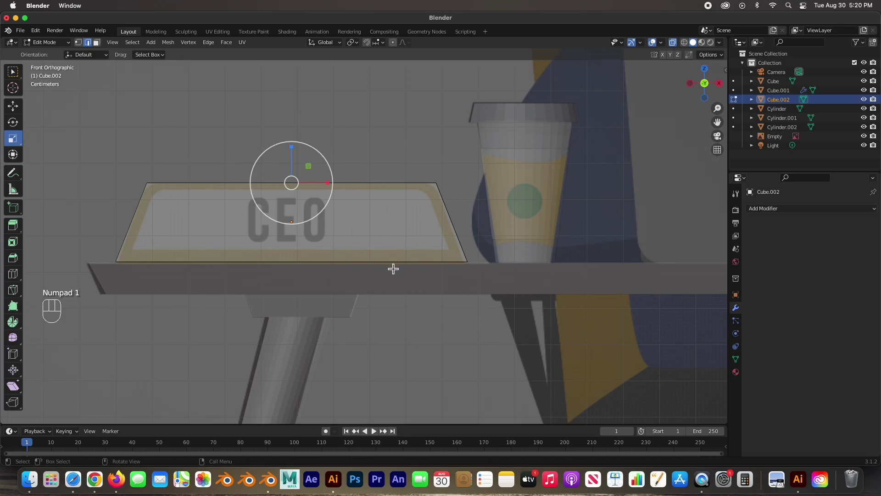
{"action": "key", "text": "super+b"}
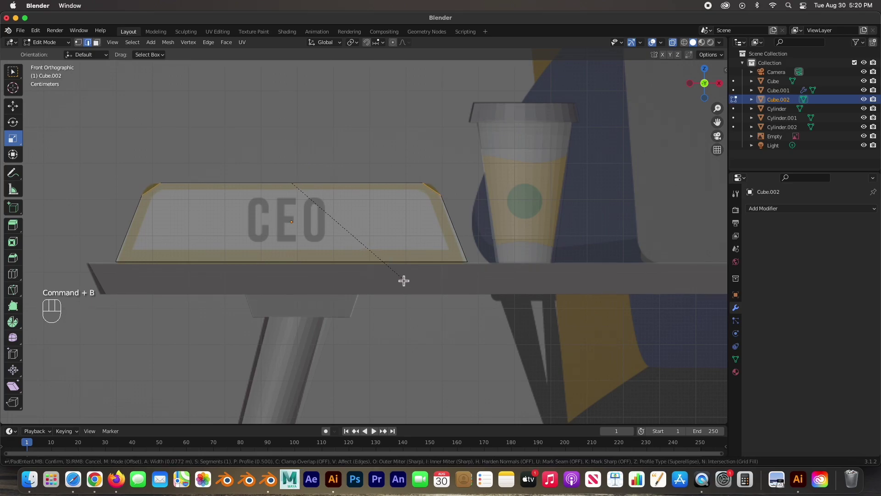
{"action": "scroll", "coordinate": [404, 280], "scroll_direction": "up", "scroll_amount": 2}
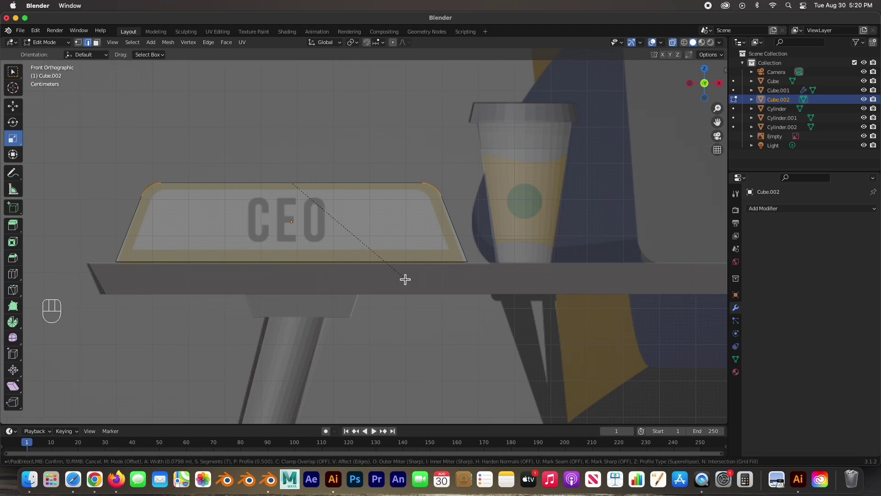
{"action": "left_click", "coordinate": [403, 277]}
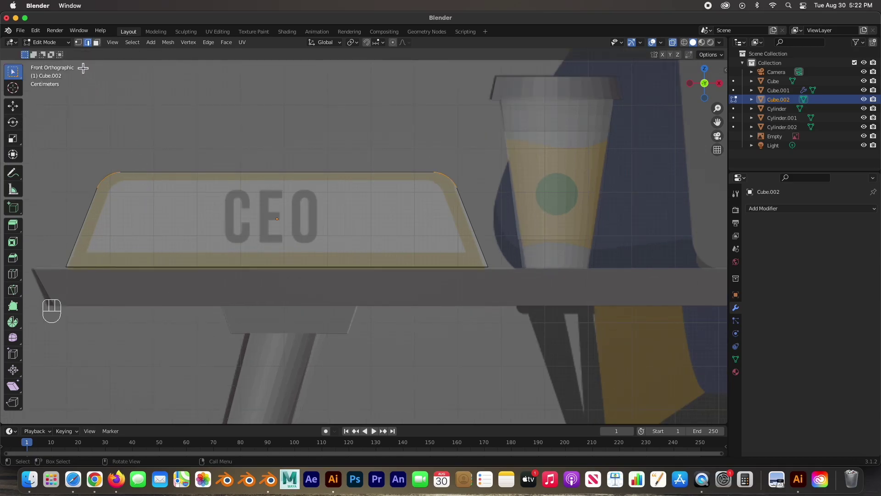
Inset the nameplate's front face by about 0.05 m to form the yellow border.
{"action": "left_click", "coordinate": [96, 43]}
{"action": "middle_click_drag", "start_coordinate": [118, 154], "coordinate": [172, 158]}
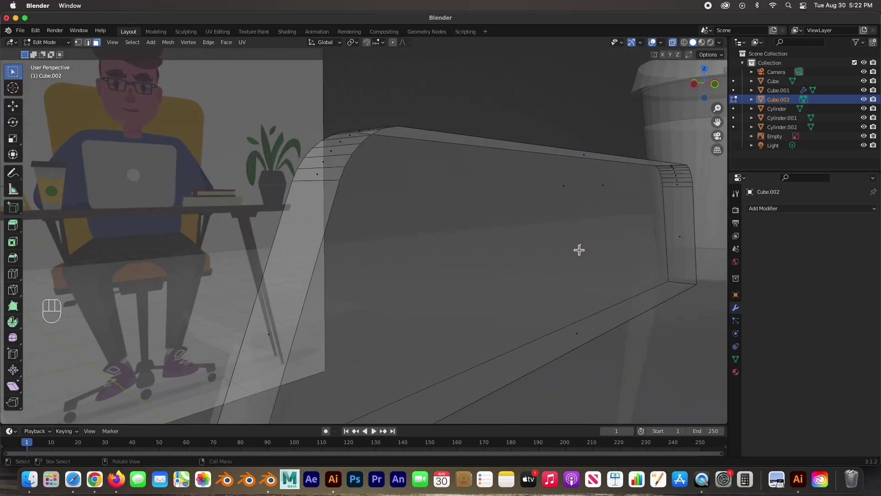
{"action": "middle_click_drag", "start_coordinate": [552, 265], "coordinate": [134, 232]}
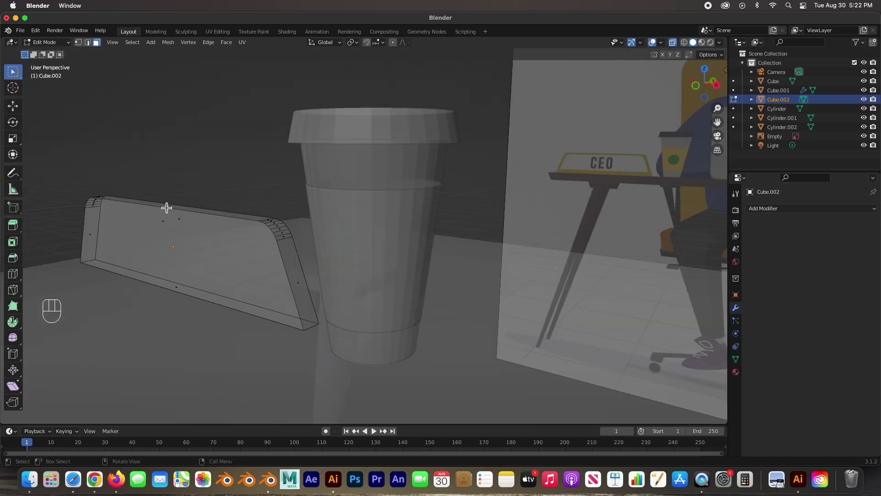
{"action": "left_click", "coordinate": [167, 238]}
{"action": "middle_click_drag", "start_coordinate": [172, 244], "coordinate": [216, 248]}
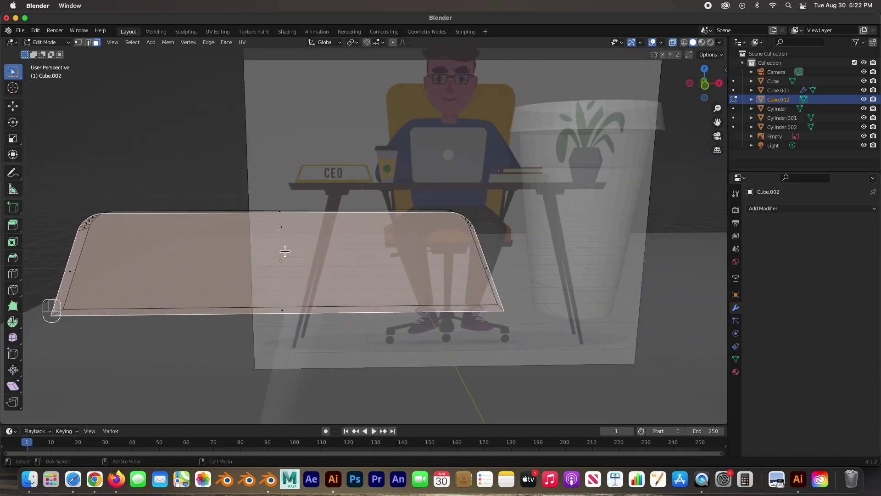
{"action": "key", "text": "KP_1"}
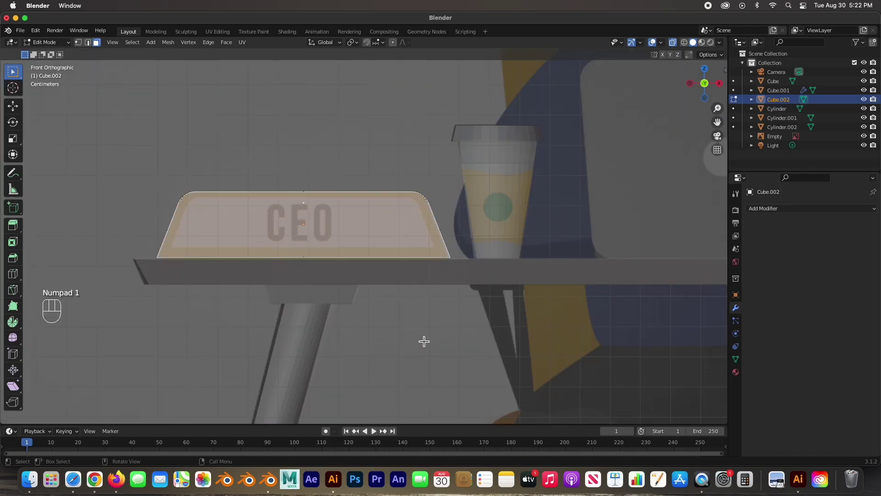
{"action": "key", "text": "i"}
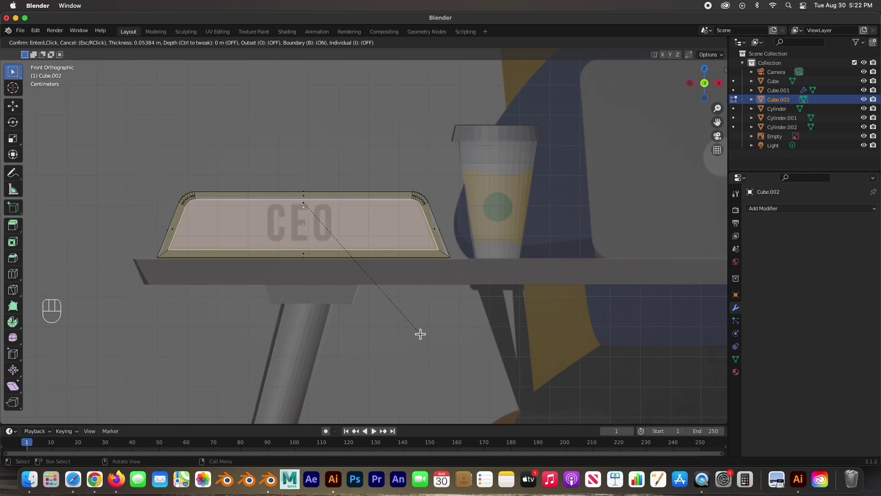
{"action": "left_click", "coordinate": [417, 331]}
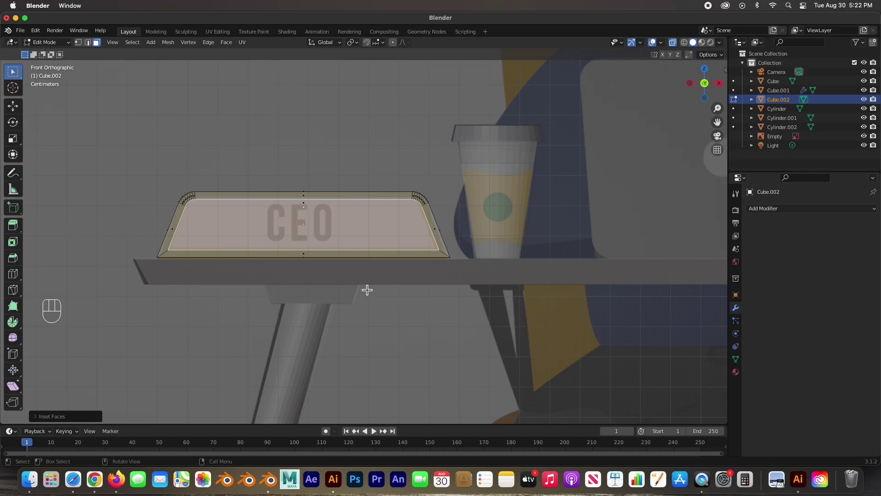
Scale the nameplate's inset front face to about 0.98 along X and raise it about 0.006 m along Z.
{"action": "key", "text": "s"}
{"action": "key", "text": "x"}
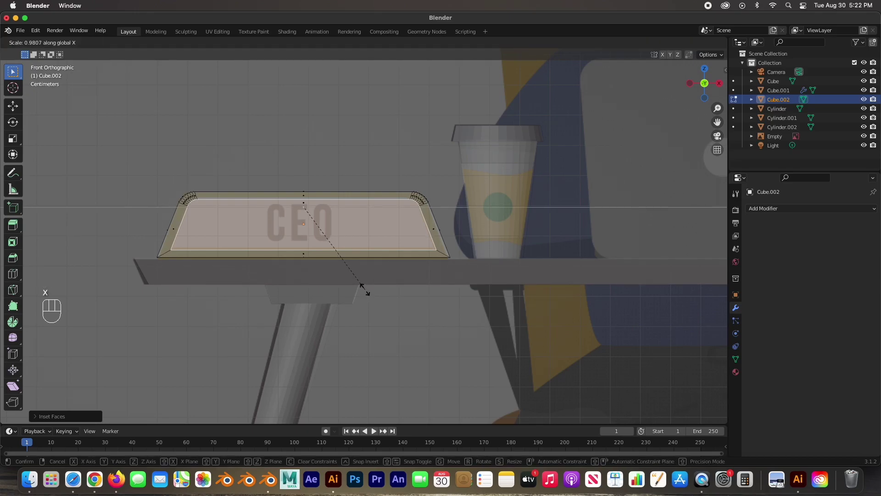
{"action": "left_click", "coordinate": [365, 290]}
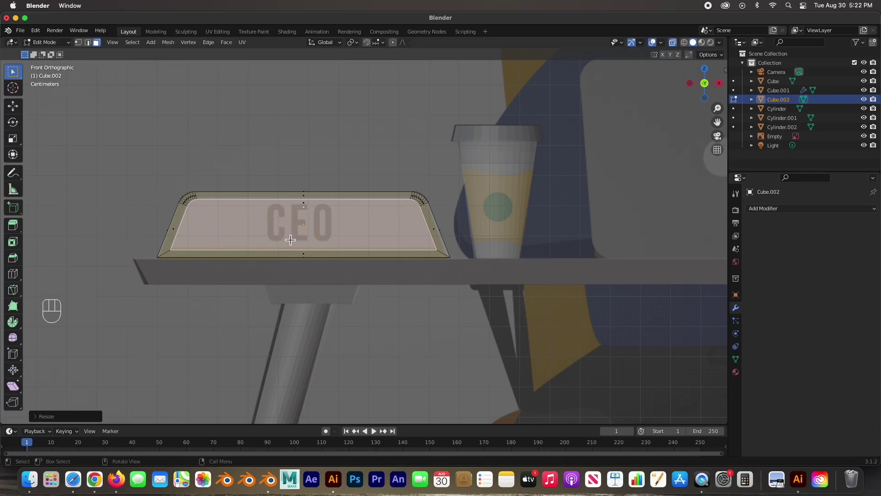
{"action": "key", "text": "g"}
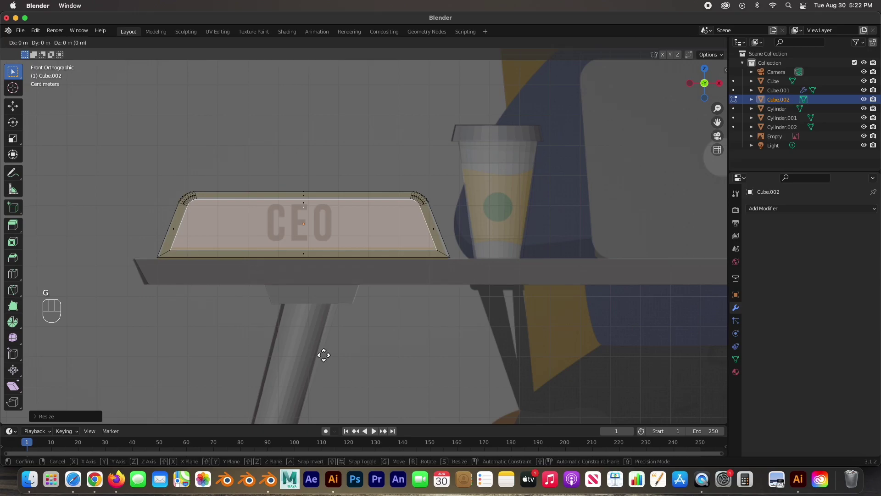
{"action": "key", "text": "z"}
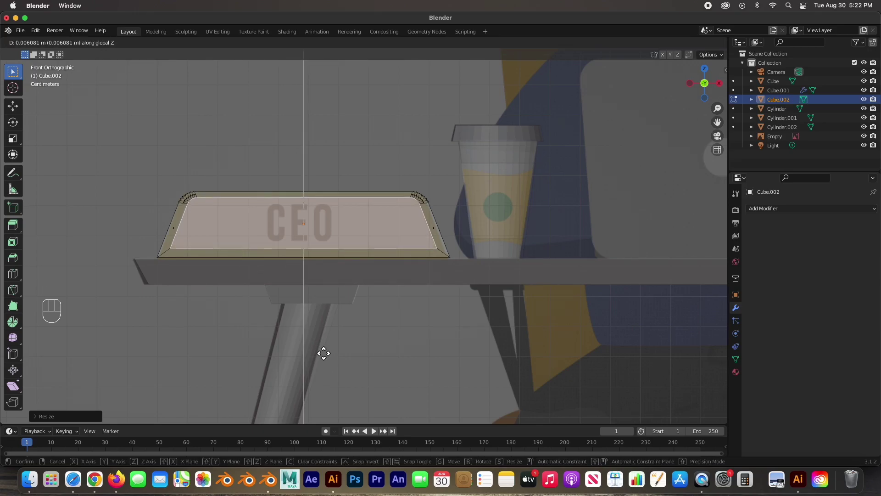
{"action": "left_click", "coordinate": [324, 353]}
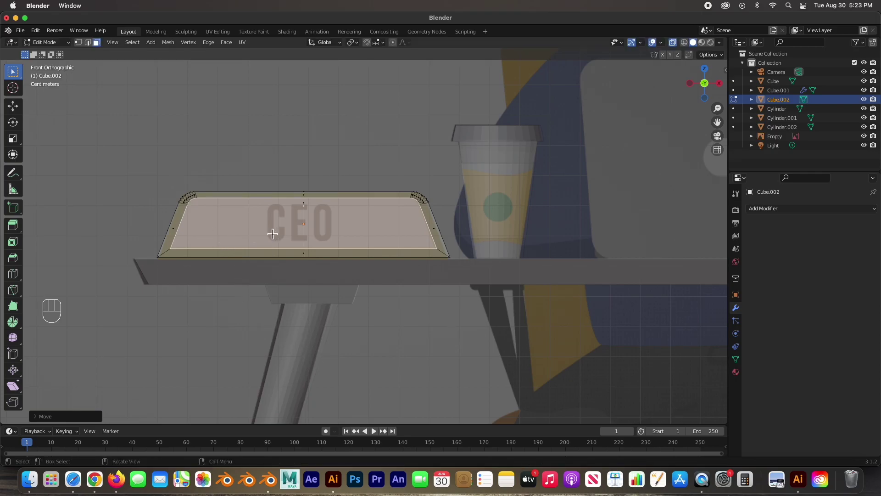
Extrude the nameplate's inset front face slightly inward to recess the panel behind its border.
{"action": "middle_click_drag", "start_coordinate": [265, 229], "coordinate": [434, 249]}
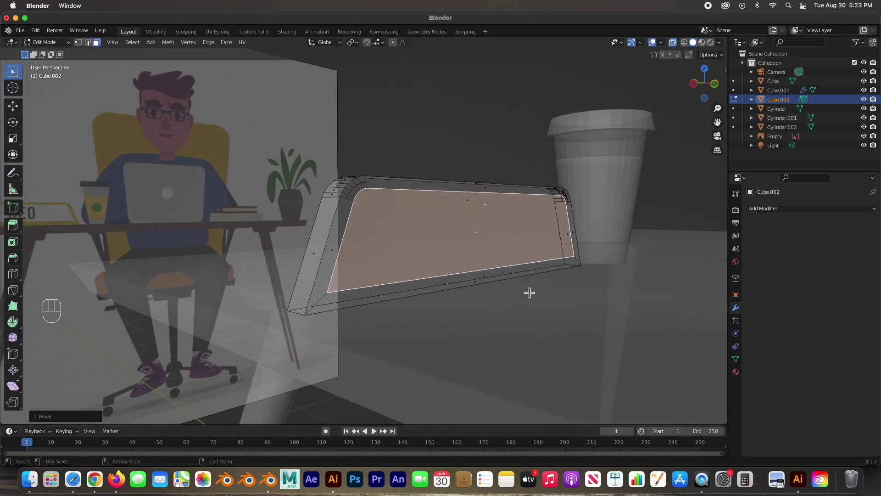
{"action": "key", "text": "e"}
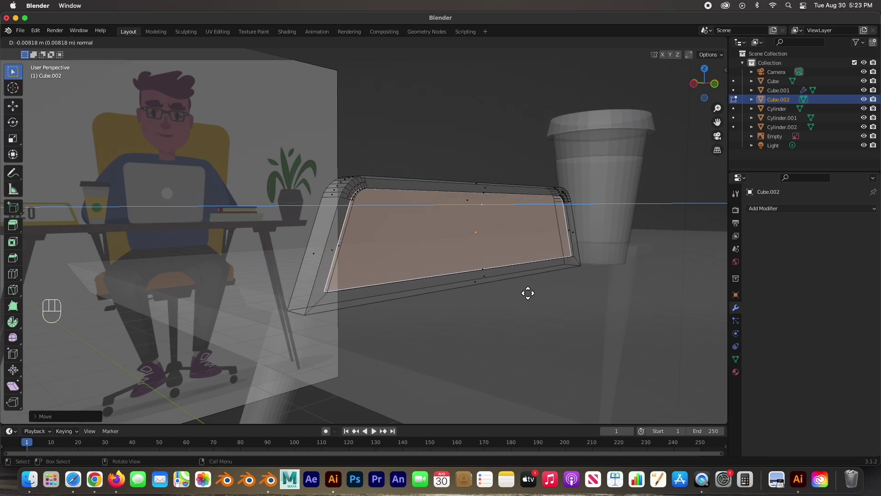
{"action": "left_click", "coordinate": [524, 289]}
{"action": "middle_click_drag", "start_coordinate": [543, 289], "coordinate": [621, 266]}
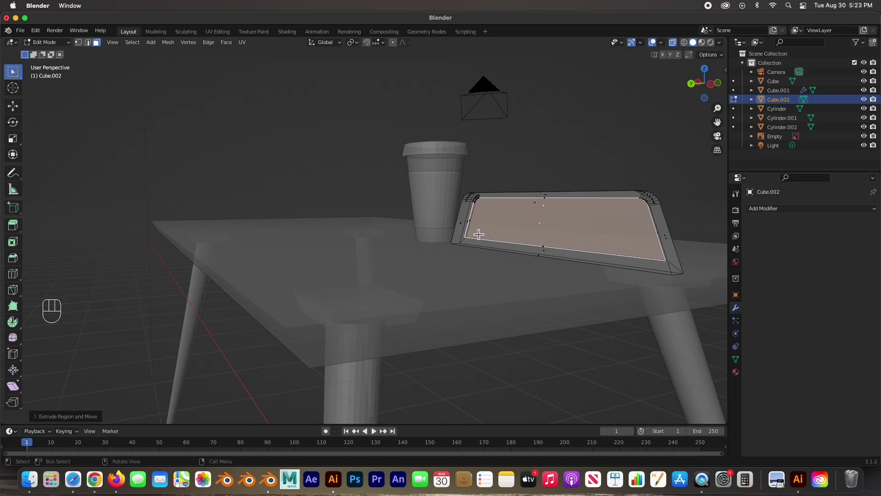
Inset the nameplate's back face by about 0.05 m and shift the inset face slightly up along Z.
{"action": "key", "text": "ctrl+z"}
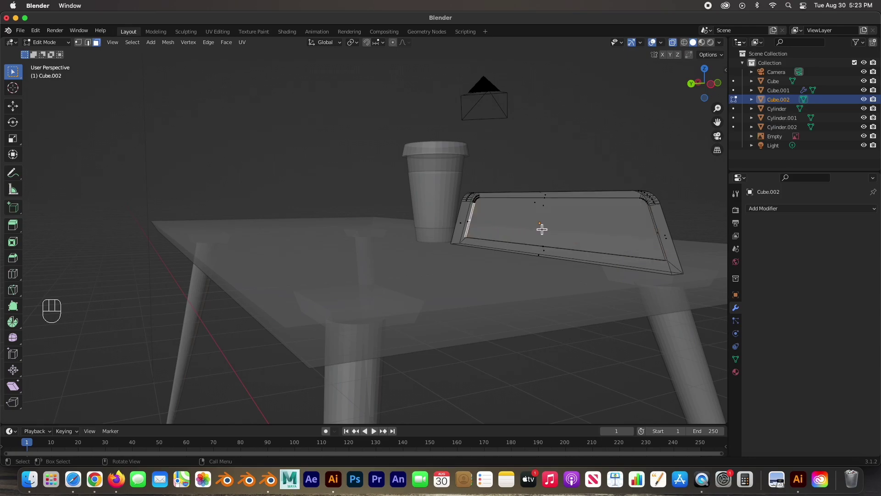
{"action": "left_click", "coordinate": [542, 227]}
{"action": "middle_click_drag", "start_coordinate": [504, 230], "coordinate": [524, 232]}
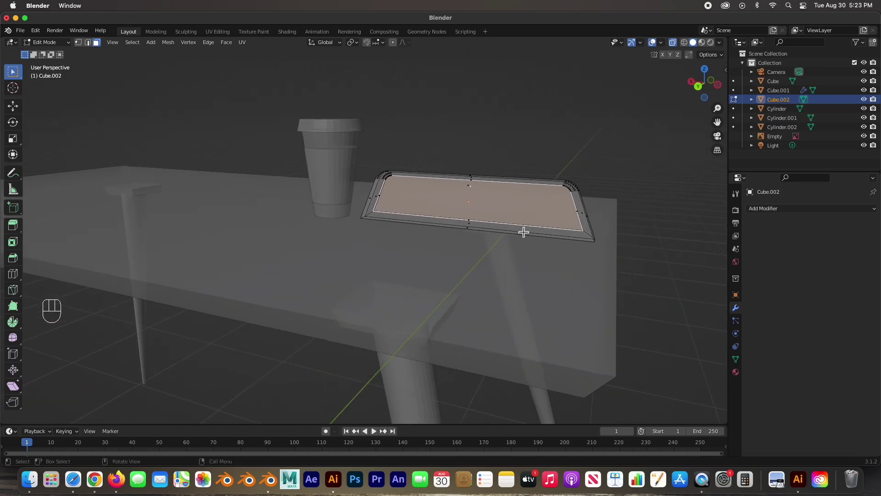
{"action": "middle_click_drag", "start_coordinate": [473, 207], "coordinate": [514, 232]}
{"action": "key", "text": "KP_3"}
{"action": "key", "text": "KP_1"}
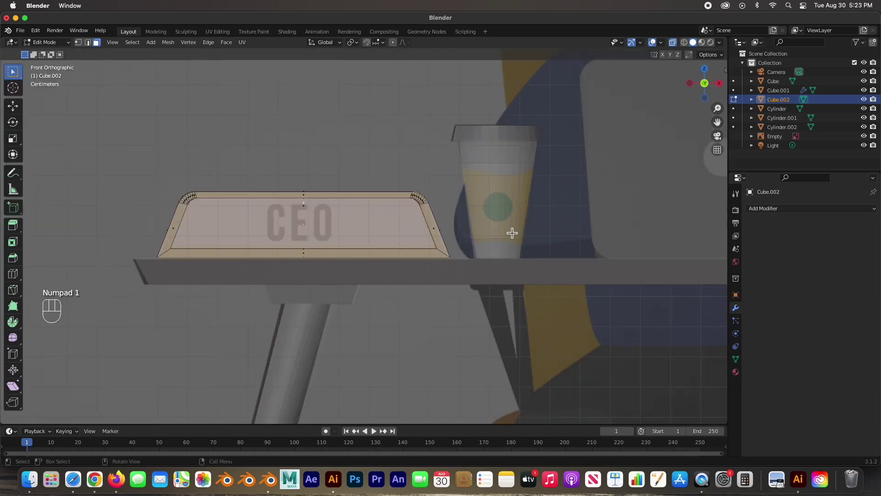
{"action": "scroll", "coordinate": [264, 234], "scroll_direction": "up", "scroll_amount": 2}
{"action": "scroll", "coordinate": [258, 231], "scroll_direction": "up", "scroll_amount": 1}
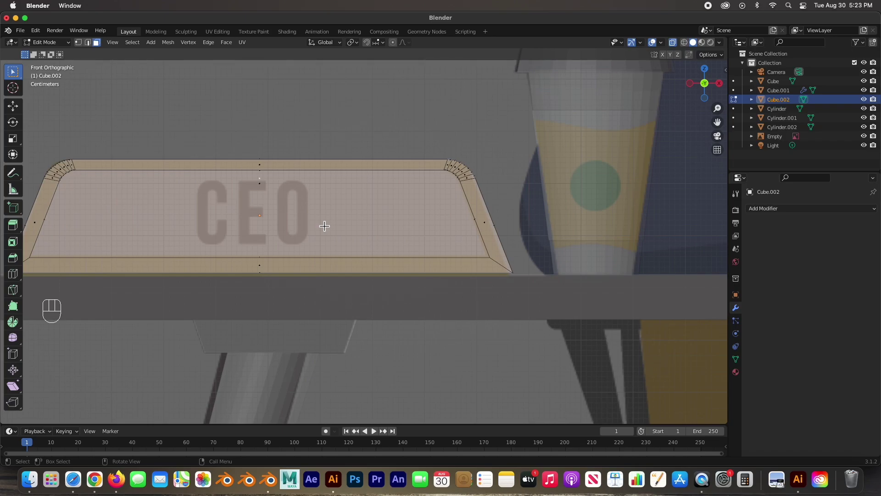
{"action": "key", "text": "i"}
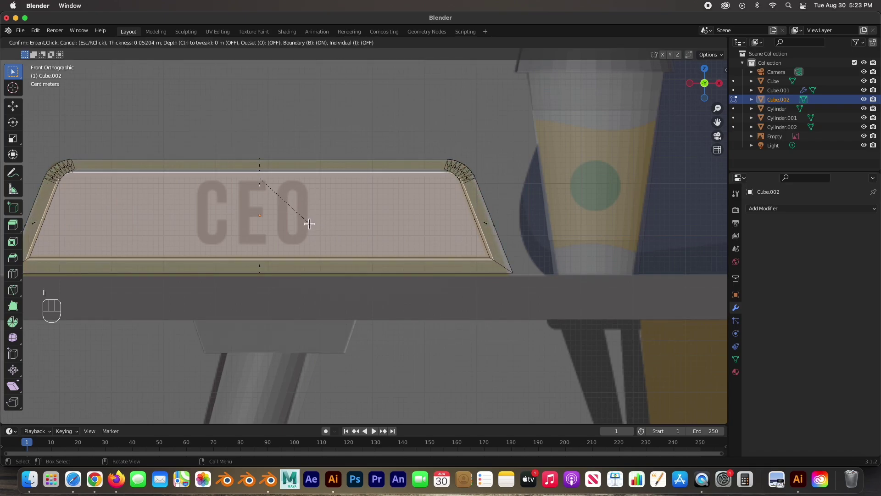
{"action": "left_click", "coordinate": [309, 226]}
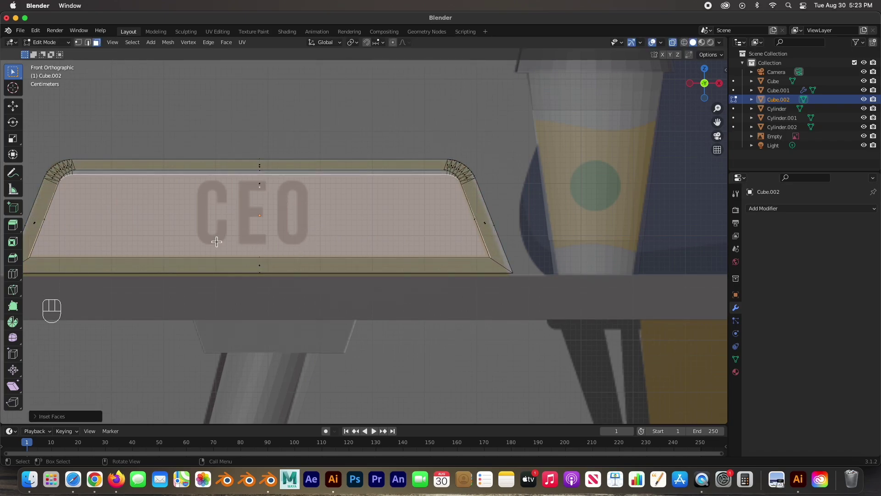
{"action": "left_click", "coordinate": [14, 108]}
{"action": "mouse_move", "coordinate": [260, 162]}
{"action": "left_mouse_down"}
{"action": "mouse_move", "coordinate": [263, 149]}
{"action": "mouse_move", "coordinate": [258, 156]}
{"action": "left_mouse_up"}
Extrude the lower border strip on the nameplate's back outward by about 0.05 m to form a supporting foot.
{"action": "middle_click_drag", "start_coordinate": [227, 185], "coordinate": [372, 202]}
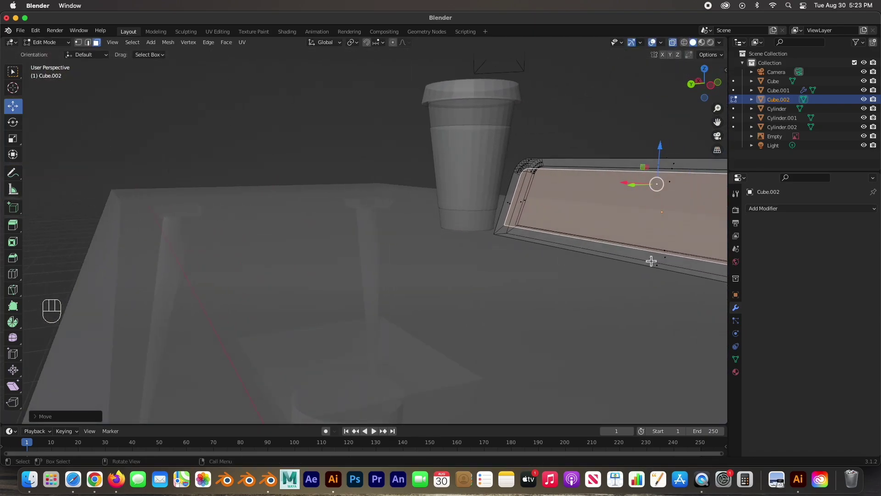
{"action": "left_click", "coordinate": [640, 267]}
{"action": "mouse_move", "coordinate": [609, 272]}
{"action": "middle_mouse_down"}
{"action": "mouse_move", "coordinate": [600, 269]}
{"action": "mouse_move", "coordinate": [605, 283]}
{"action": "middle_mouse_up"}
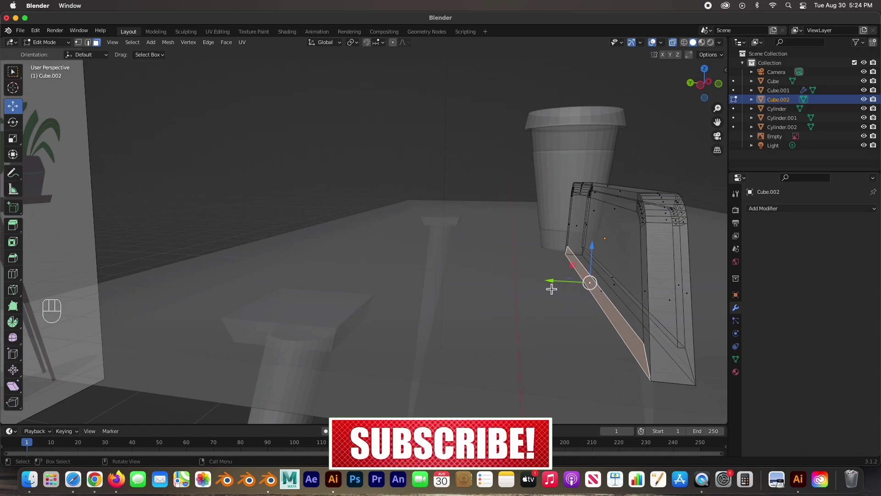
{"action": "key", "text": "e"}
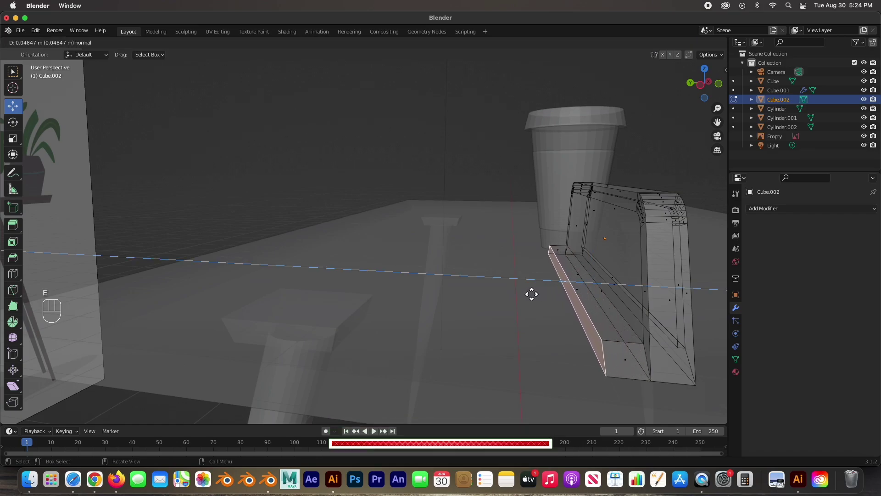
{"action": "left_click", "coordinate": [555, 292]}
{"action": "middle_click_drag", "start_coordinate": [555, 291], "coordinate": [497, 251]}
{"action": "left_click", "coordinate": [441, 216]}
{"action": "middle_click_drag", "start_coordinate": [443, 219], "coordinate": [364, 240]}
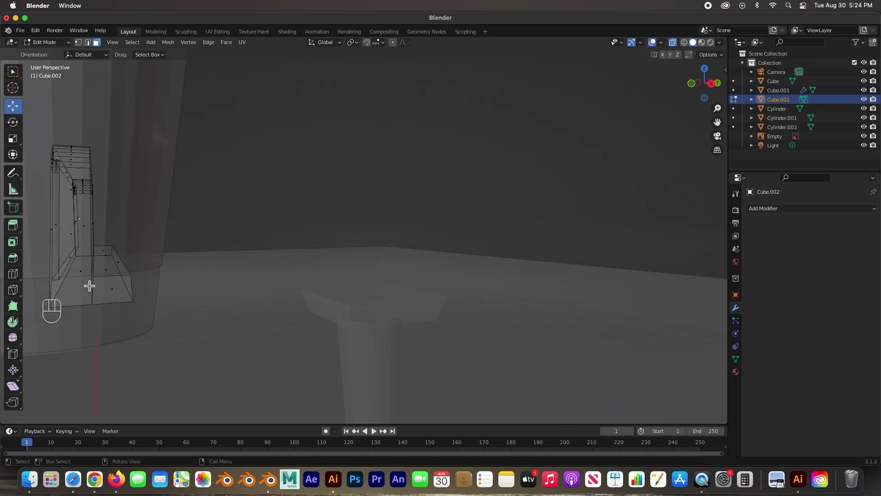
{"action": "middle_click_drag", "start_coordinate": [103, 249], "coordinate": [203, 222]}
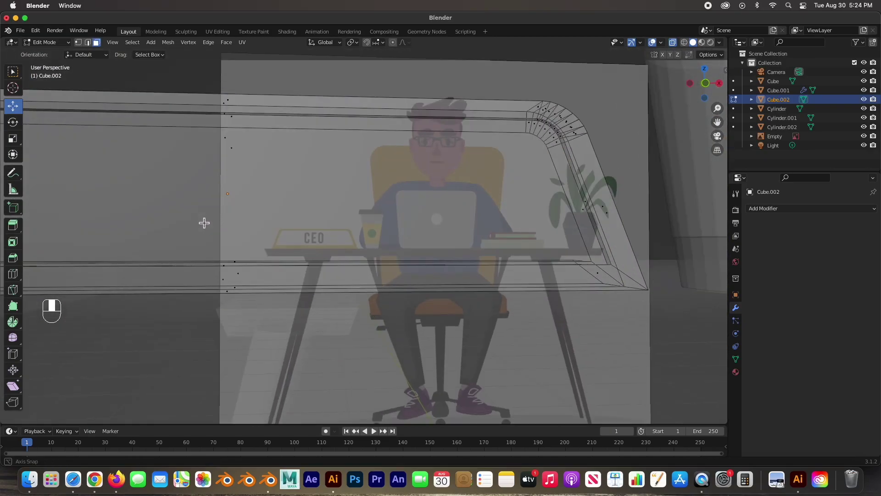
{"action": "scroll", "coordinate": [208, 222], "scroll_direction": "down", "scroll_amount": 1}
{"action": "scroll", "coordinate": [198, 202], "scroll_direction": "down", "scroll_amount": 2}
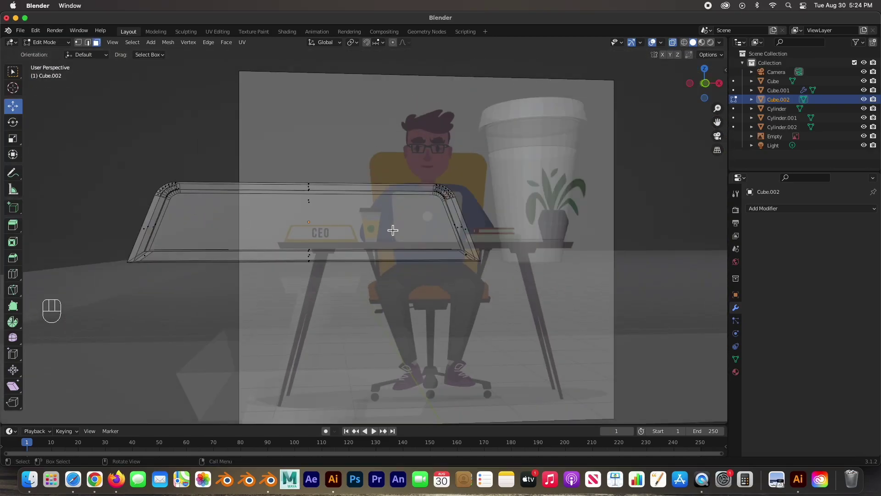
Leave the nameplate's edit mode, clear the selection and add a text object to the scene.
{"action": "key", "text": "KP_1"}
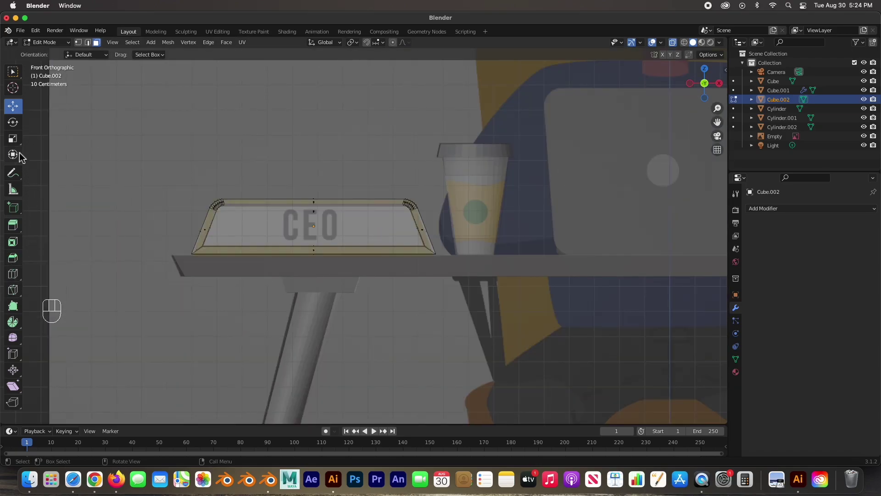
{"action": "left_click", "coordinate": [150, 43]}
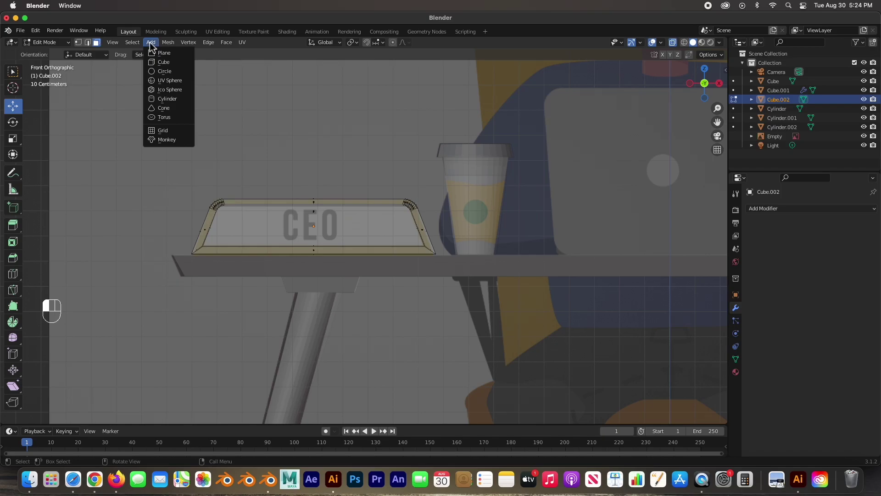
{"action": "key", "text": "Tab"}
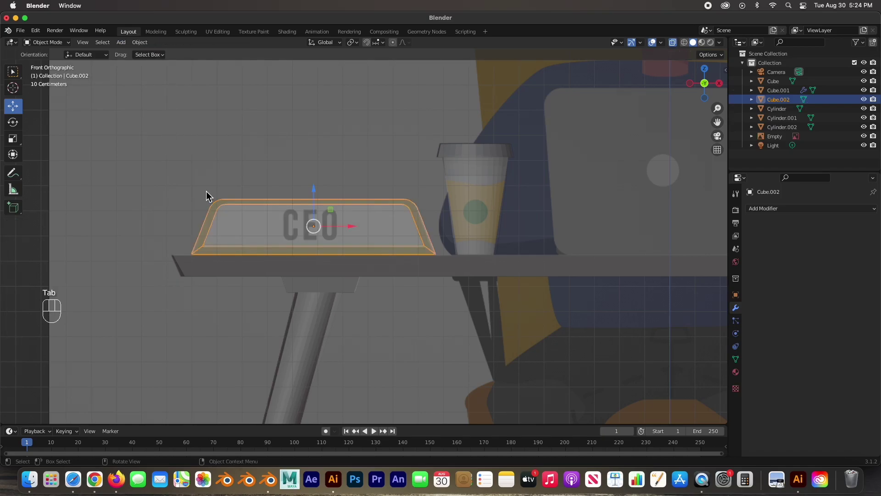
{"action": "left_click", "coordinate": [192, 175]}
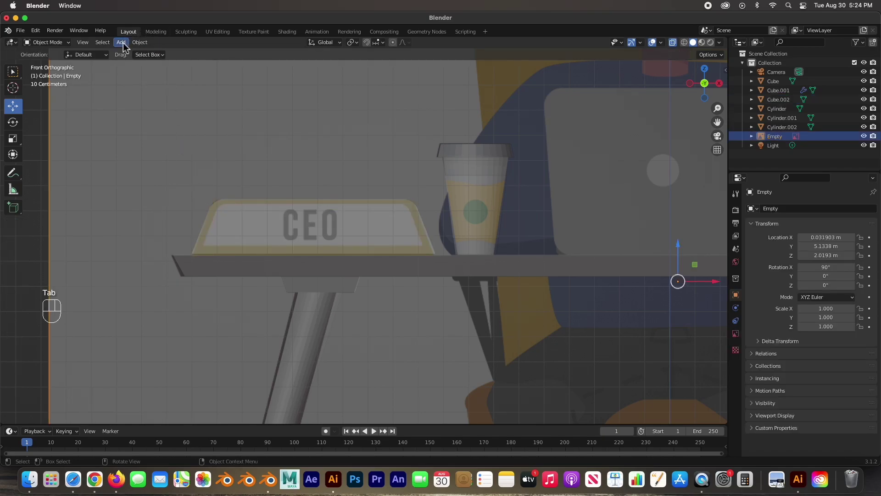
{"action": "left_click", "coordinate": [36, 178]}
{"action": "left_click", "coordinate": [121, 42]}
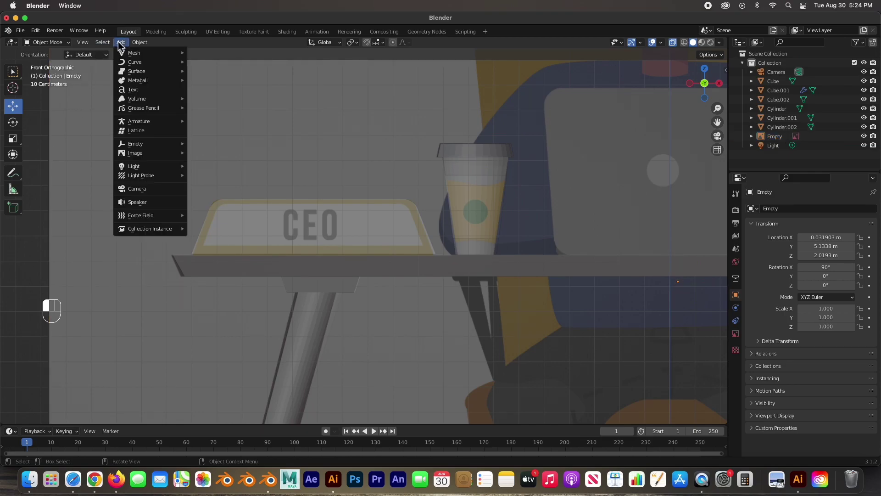
{"action": "left_click", "coordinate": [133, 89]}
{"action": "scroll", "coordinate": [389, 222], "scroll_direction": "down", "scroll_amount": 10}
{"action": "middle_click_drag", "start_coordinate": [421, 195], "coordinate": [433, 287]}
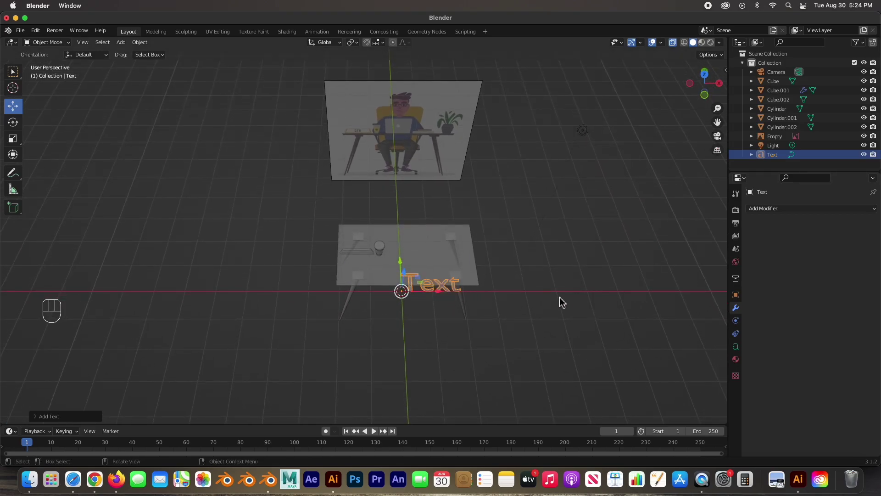
Replace the text object's default content with "CEO" and return to Object Mode.
{"action": "key", "text": "Tab"}
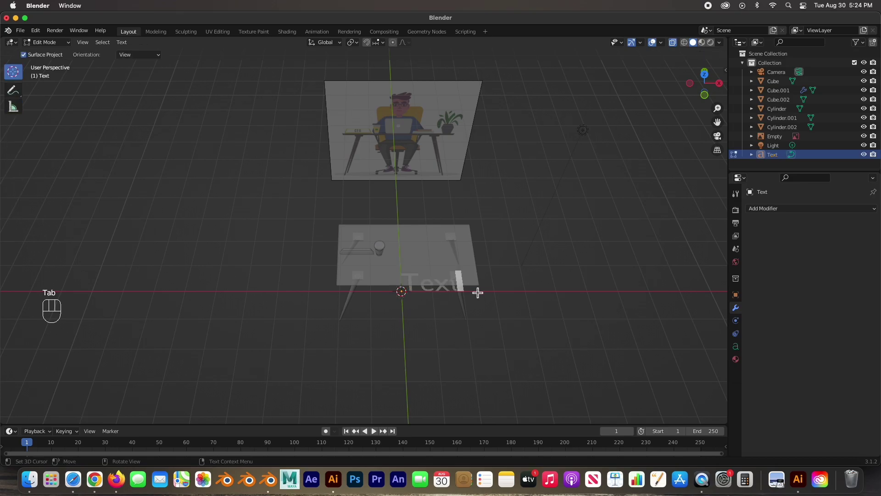
{"action": "key", "text": "BackSpace"}
{"action": "key", "text": "BackSpace"}
{"action": "key", "text": "BackSpace"}
{"action": "key", "text": "BackSpace"}
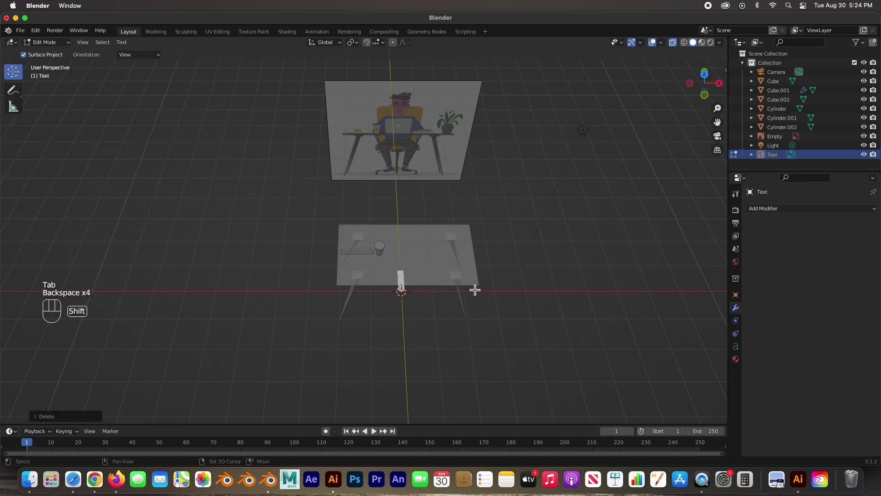
{"action": "type", "text": "CEO"}
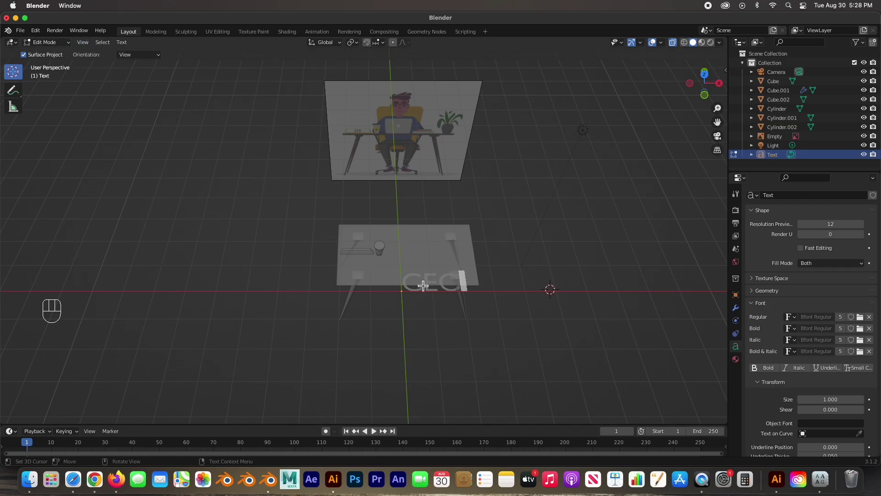
{"action": "key", "text": "Tab"}
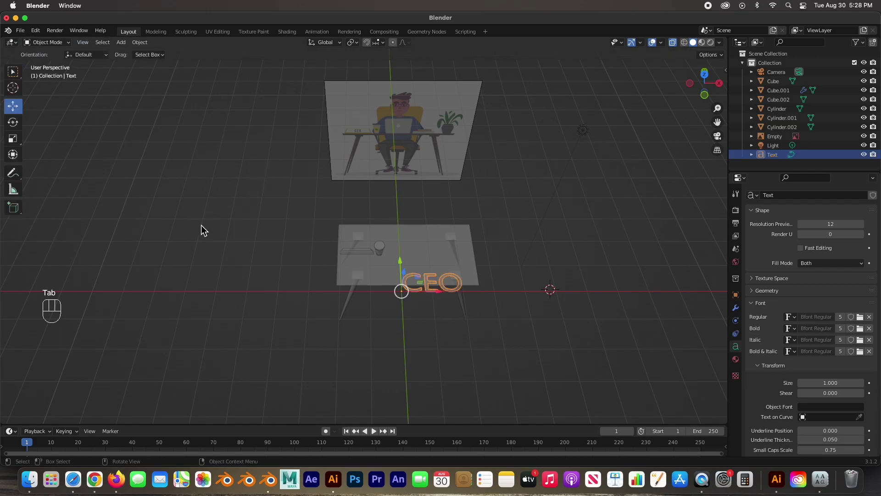
Give the CEO text object thickness by setting its geometry Extrude value to 0.05 m.
{"action": "scroll", "coordinate": [763, 358], "scroll_direction": "down", "scroll_amount": 4}
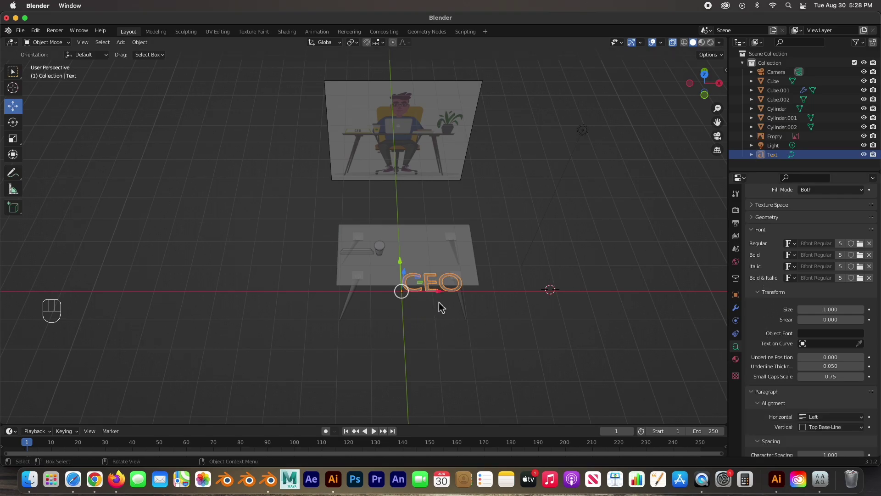
{"action": "key", "text": "KP_Decimal"}
{"action": "middle_click_drag", "start_coordinate": [550, 292], "coordinate": [478, 264]}
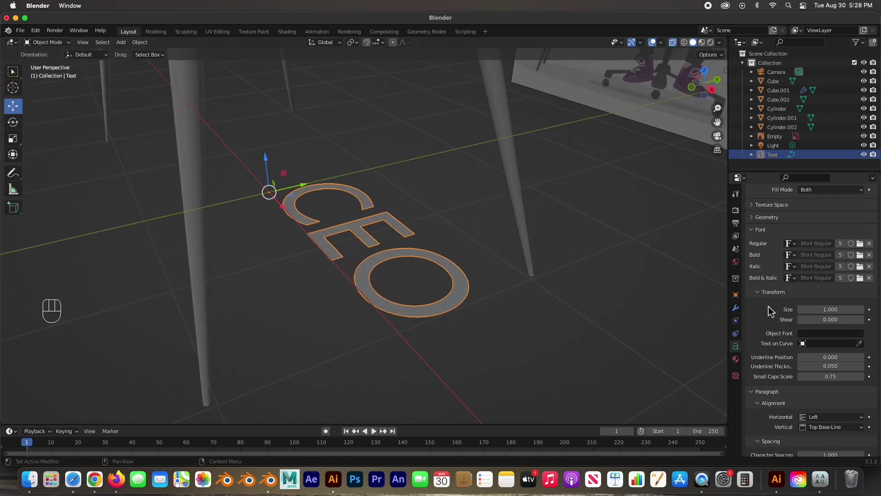
{"action": "scroll", "coordinate": [769, 319], "scroll_direction": "down", "scroll_amount": 4}
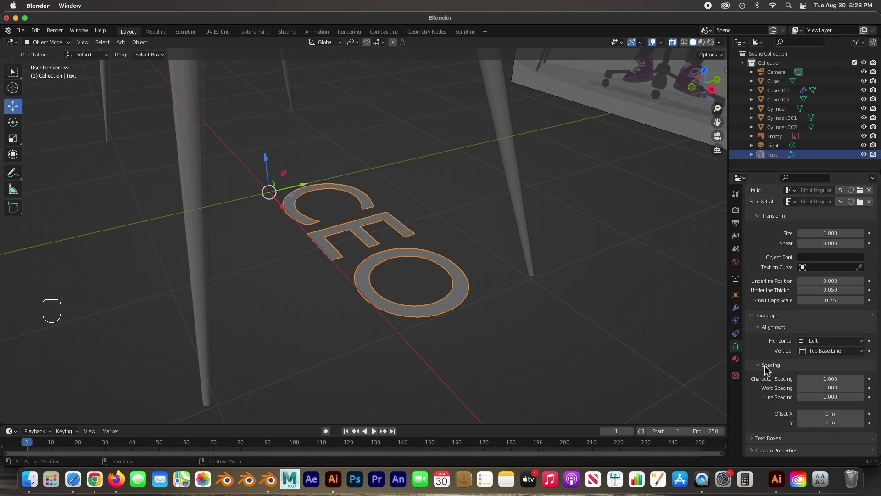
{"action": "scroll", "coordinate": [765, 299], "scroll_direction": "up", "scroll_amount": 3}
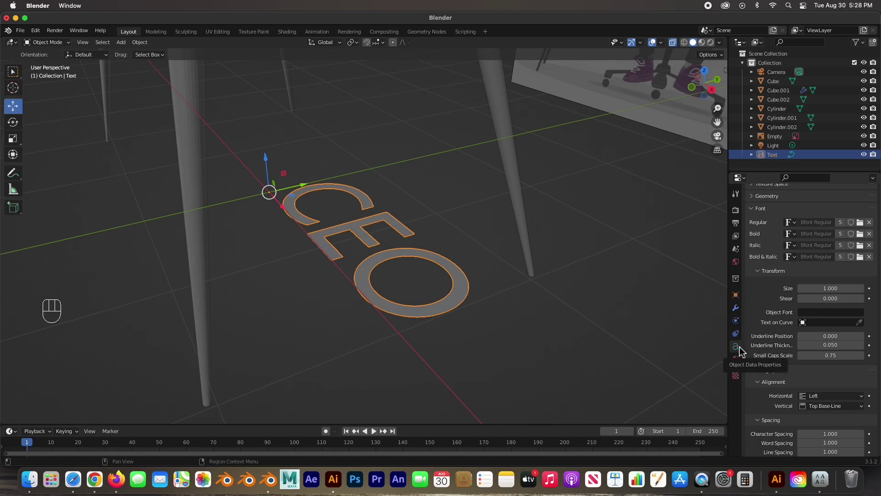
{"action": "scroll", "coordinate": [775, 317], "scroll_direction": "down", "scroll_amount": 1}
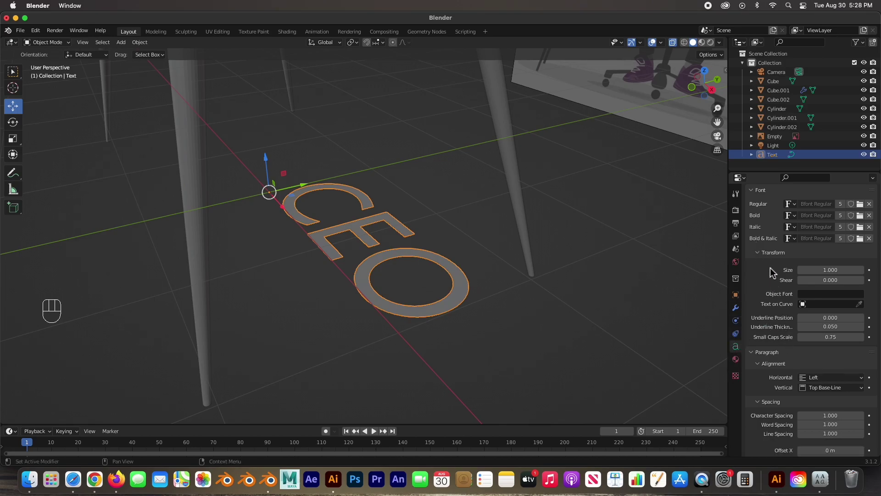
{"action": "scroll", "coordinate": [773, 255], "scroll_direction": "up", "scroll_amount": 5}
{"action": "scroll", "coordinate": [762, 275], "scroll_direction": "up", "scroll_amount": 2}
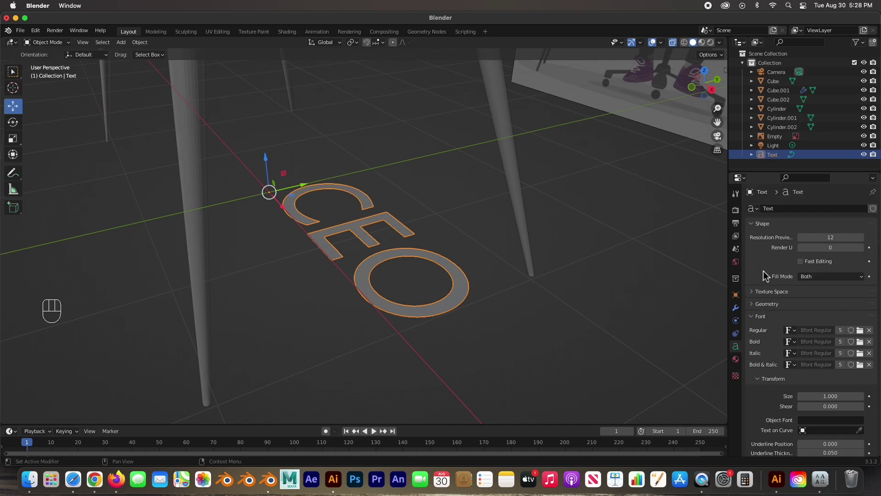
{"action": "scroll", "coordinate": [774, 304], "scroll_direction": "down", "scroll_amount": 3}
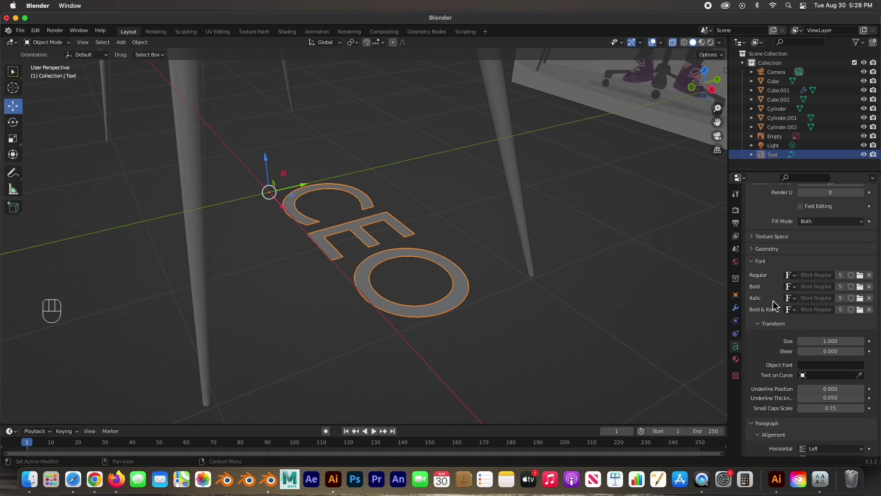
{"action": "left_click", "coordinate": [753, 250]}
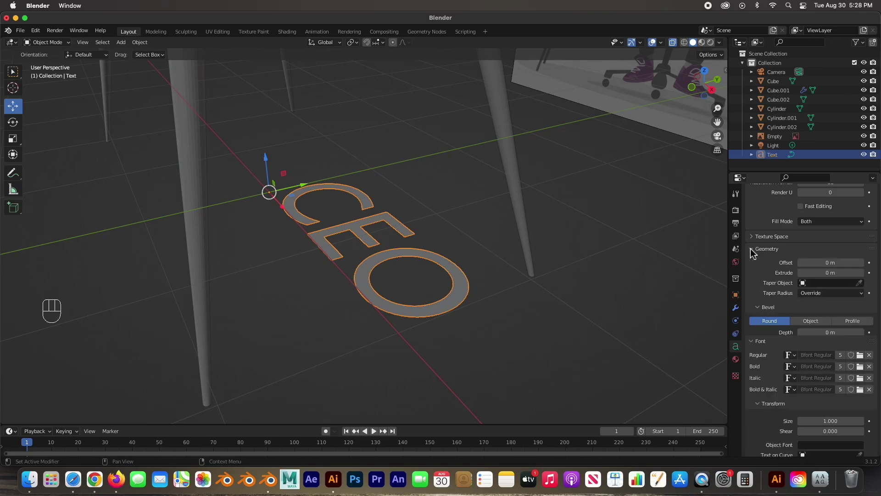
{"action": "mouse_move", "coordinate": [830, 272]}
{"action": "left_mouse_down"}
{"action": "mouse_move", "coordinate": [849, 273]}
{"action": "mouse_move", "coordinate": [831, 273]}
{"action": "left_mouse_up"}
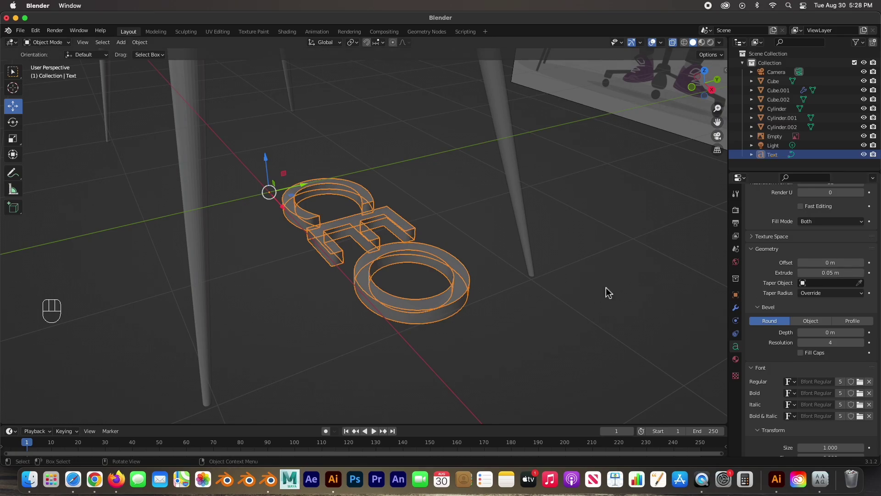
Convert the extruded CEO text object to a mesh.
{"action": "middle_click_drag", "start_coordinate": [321, 220], "coordinate": [113, 176]}
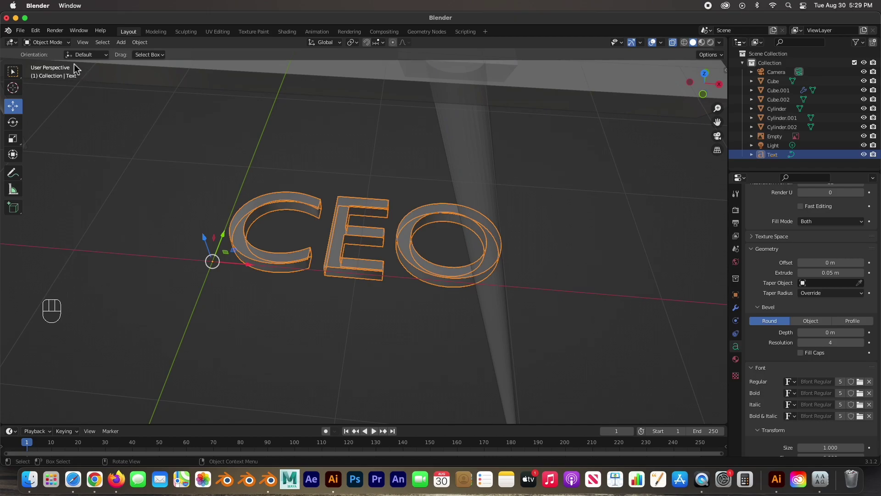
{"action": "left_click", "coordinate": [140, 43]}
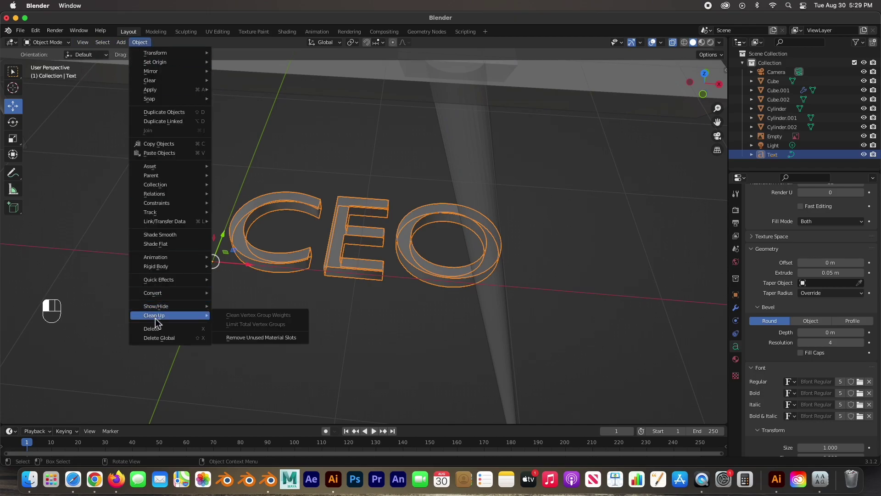
{"action": "mouse_move", "coordinate": [163, 297]}
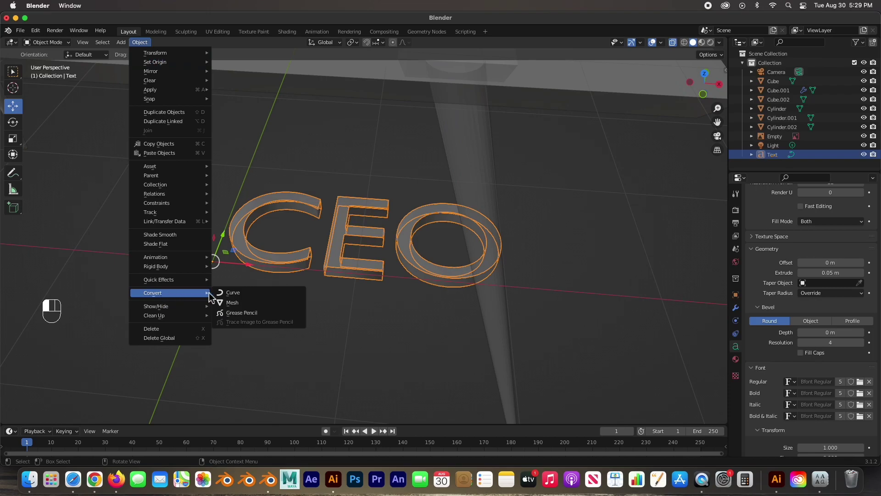
{"action": "left_click", "coordinate": [236, 303]}
{"action": "left_click", "coordinate": [298, 275]}
{"action": "left_click", "coordinate": [296, 269]}
{"action": "middle_click_drag", "start_coordinate": [295, 270], "coordinate": [299, 271]}
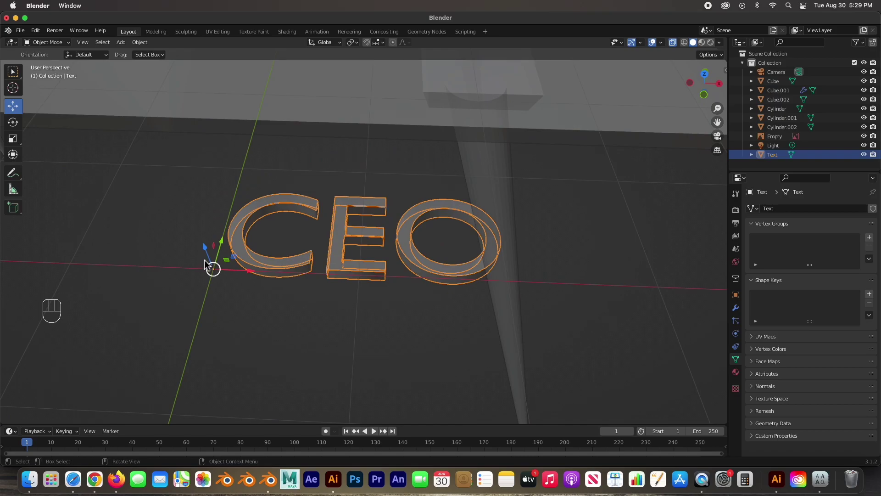
Raise the CEO lettering to tabletop height and rotate it about the X axis until it stands upright.
{"action": "middle_click_drag", "start_coordinate": [211, 221], "coordinate": [338, 97]}
{"action": "left_click_drag", "start_coordinate": [338, 96], "coordinate": [102, 210], "text": "ctrl"}
{"action": "key", "text": "KP_3"}
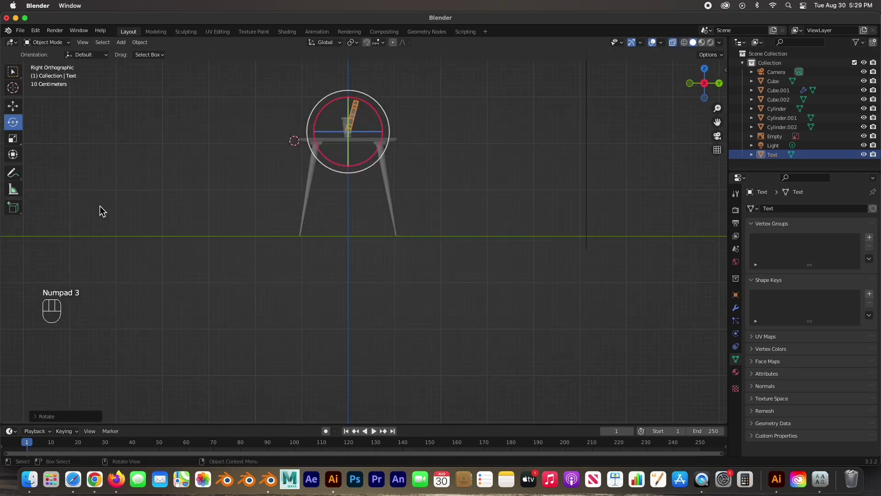
{"action": "left_click_drag", "start_coordinate": [331, 109], "coordinate": [315, 105], "text": "ctrl"}
{"action": "mouse_move", "coordinate": [315, 157]}
{"action": "middle_mouse_down"}
{"action": "mouse_move", "coordinate": [422, 162]}
{"action": "mouse_move", "coordinate": [321, 147]}
{"action": "middle_mouse_up"}
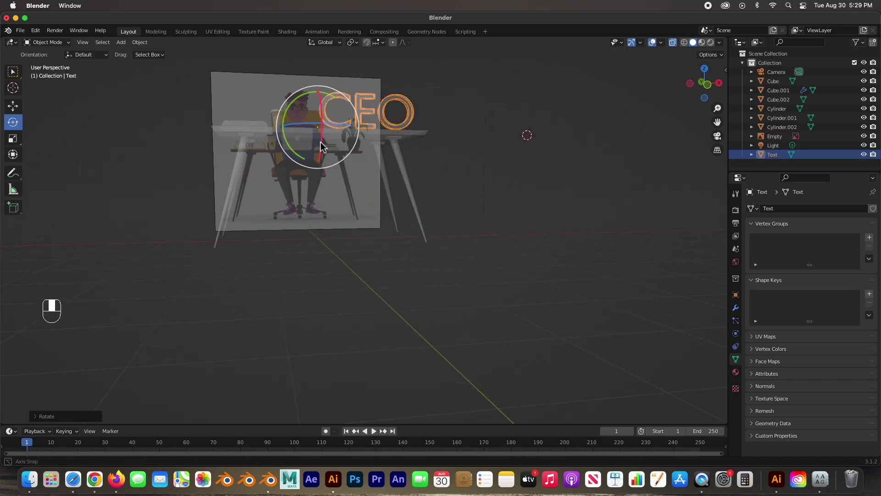
Move the CEO lettering along X towards the nameplate's end of the desk and scale it down to nameplate size.
{"action": "left_click", "coordinate": [13, 106]}
{"action": "left_click_drag", "start_coordinate": [360, 136], "coordinate": [252, 134]}
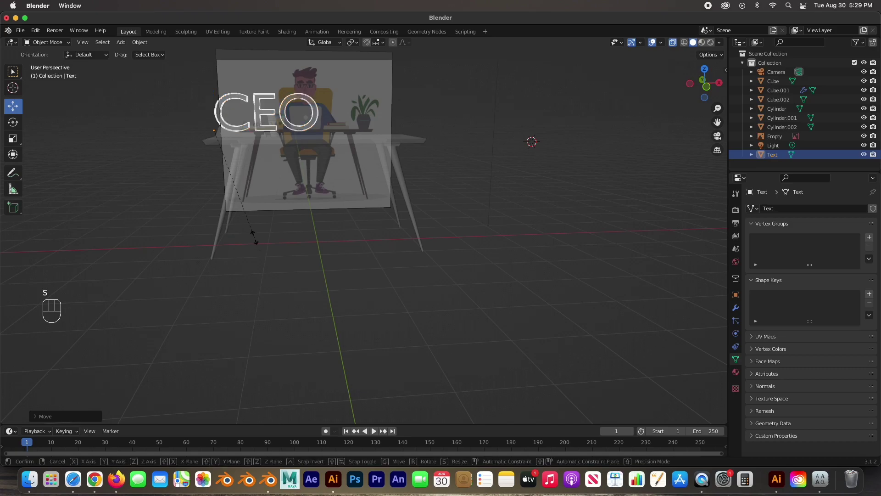
{"action": "key", "text": "s"}
{"action": "left_click", "coordinate": [213, 133]}
{"action": "left_click_drag", "start_coordinate": [216, 131], "coordinate": [287, 133]}
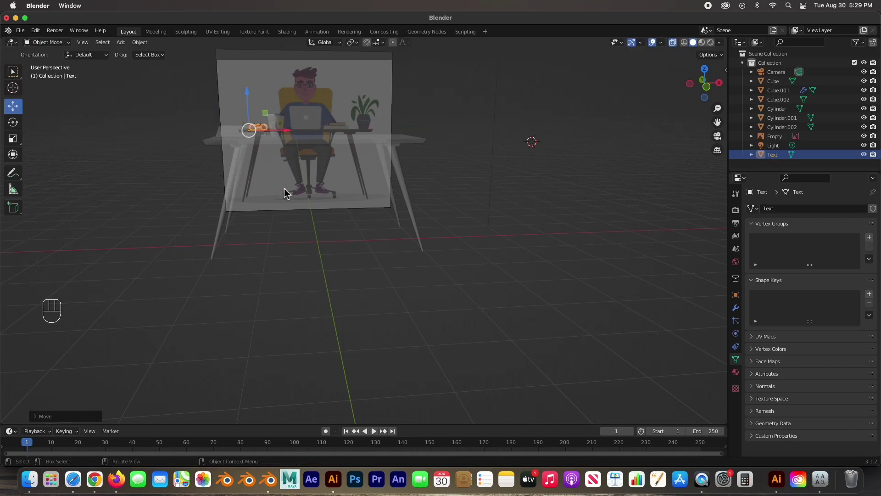
Shift the CEO lettering along Y to the front of the nameplate.
{"action": "key", "text": "KP_Decimal"}
{"action": "middle_click_drag", "start_coordinate": [275, 229], "coordinate": [364, 210]}
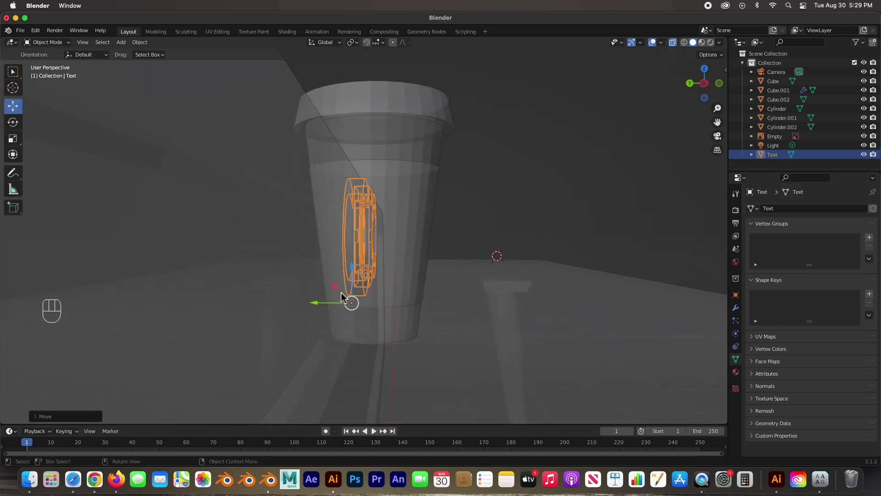
{"action": "left_click_drag", "start_coordinate": [332, 305], "coordinate": [367, 305]}
In the front view, move the CEO lettering along X and Z onto the matching letters of the reference image.
{"action": "middle_click_drag", "start_coordinate": [449, 299], "coordinate": [346, 305]}
{"action": "key", "text": "KP_1"}
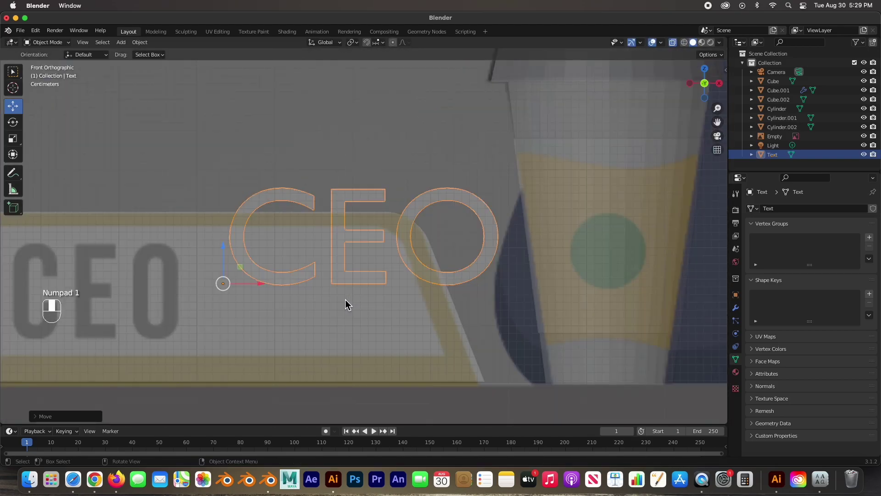
{"action": "scroll", "coordinate": [272, 288], "scroll_direction": "down", "scroll_amount": 3}
{"action": "left_click_drag", "start_coordinate": [320, 265], "coordinate": [161, 277]}
{"action": "left_click_drag", "start_coordinate": [126, 228], "coordinate": [120, 257]}
{"action": "middle_click_drag", "start_coordinate": [90, 254], "coordinate": [193, 257]}
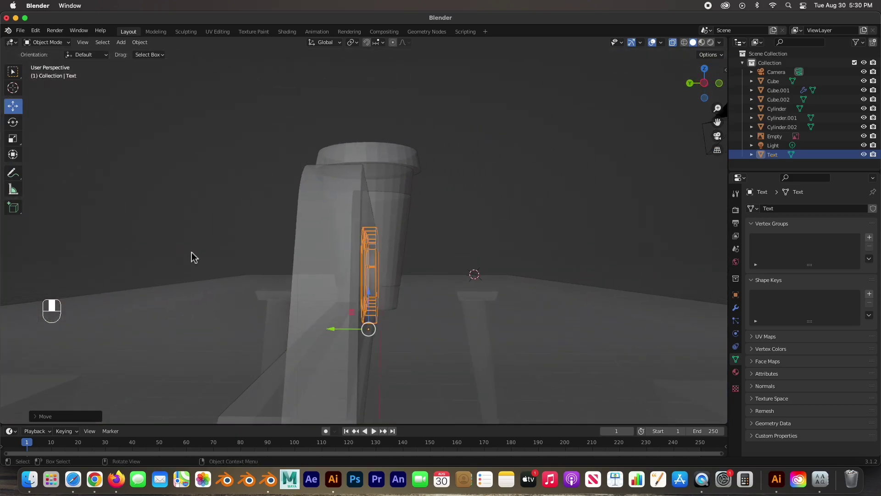
Turn off X-ray display, push the lettering slightly along Y into the nameplate's face, and clear the selection.
{"action": "left_click", "coordinate": [672, 43]}
{"action": "middle_click_drag", "start_coordinate": [476, 181], "coordinate": [467, 188]}
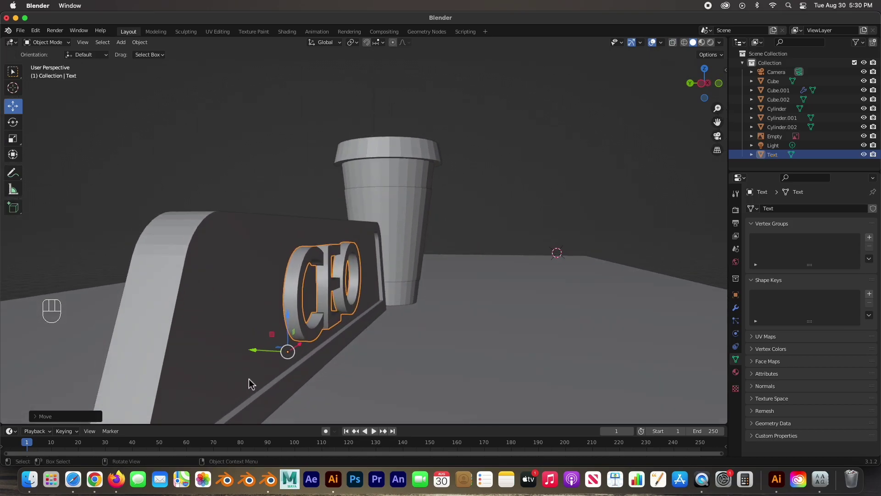
{"action": "left_click_drag", "start_coordinate": [258, 353], "coordinate": [258, 351]}
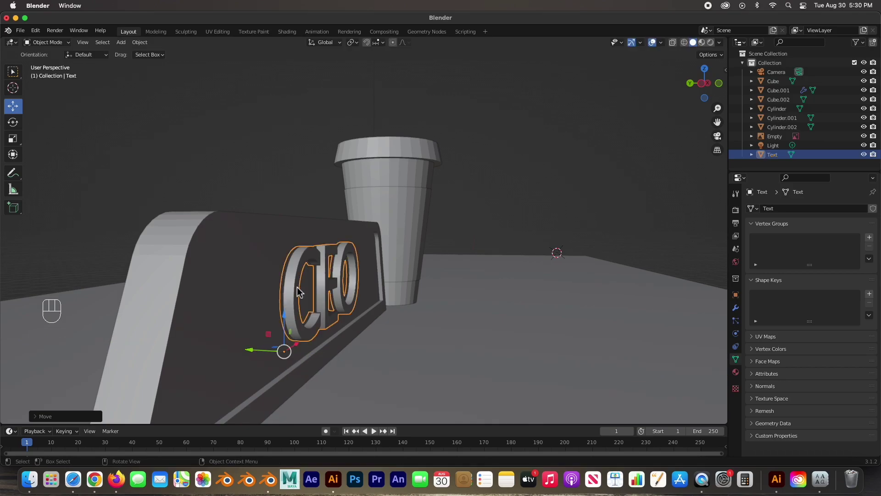
{"action": "left_click", "coordinate": [320, 163]}
Select the coffee cup's body, sleeve and lid together and apply Shade Smooth to them.
{"action": "middle_click_drag", "start_coordinate": [320, 163], "coordinate": [418, 274]}
{"action": "scroll", "coordinate": [417, 275], "scroll_direction": "down", "scroll_amount": 3}
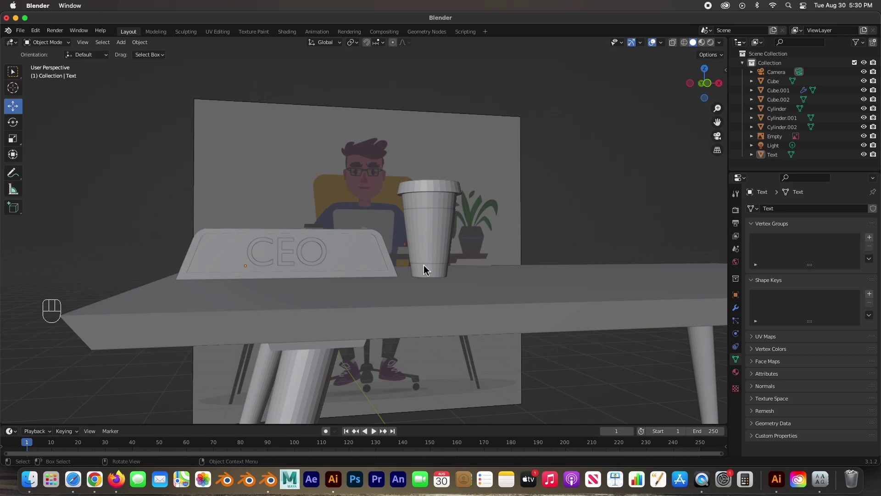
{"action": "scroll", "coordinate": [428, 243], "scroll_direction": "up", "scroll_amount": 2}
{"action": "scroll", "coordinate": [428, 243], "scroll_direction": "down", "scroll_amount": 2}
{"action": "scroll", "coordinate": [431, 205], "scroll_direction": "up", "scroll_amount": 2}
{"action": "left_click", "coordinate": [457, 159]}
{"action": "left_click", "coordinate": [452, 220]}
{"action": "left_click", "coordinate": [450, 239], "text": "shift"}
{"action": "left_click", "coordinate": [442, 164], "text": "shift"}
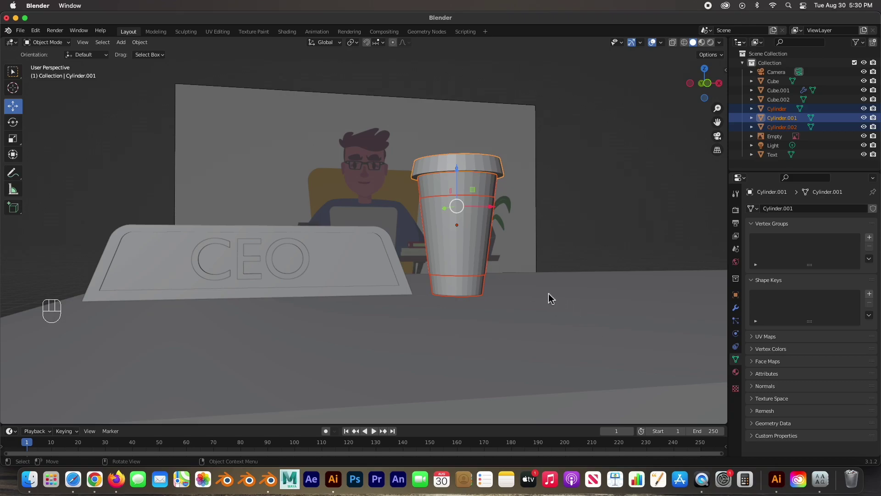
{"action": "right_click", "coordinate": [459, 251]}
{"action": "left_click", "coordinate": [444, 246]}
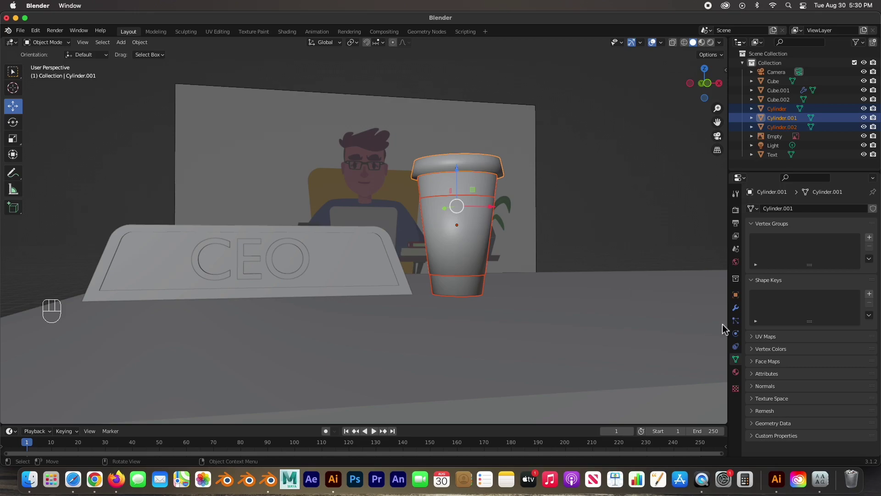
Enable Auto Smooth at 30° on the cup's lid, body and sleeve, and clear the selection.
{"action": "left_click", "coordinate": [736, 295]}
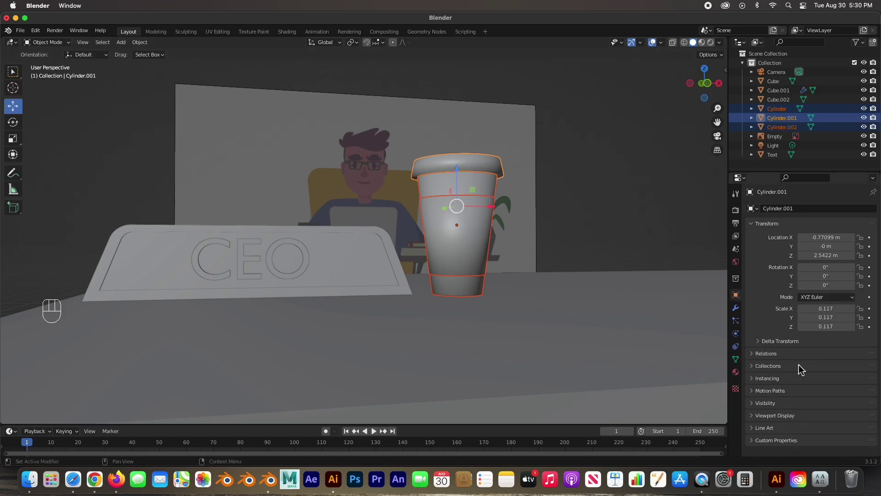
{"action": "left_click", "coordinate": [736, 359]}
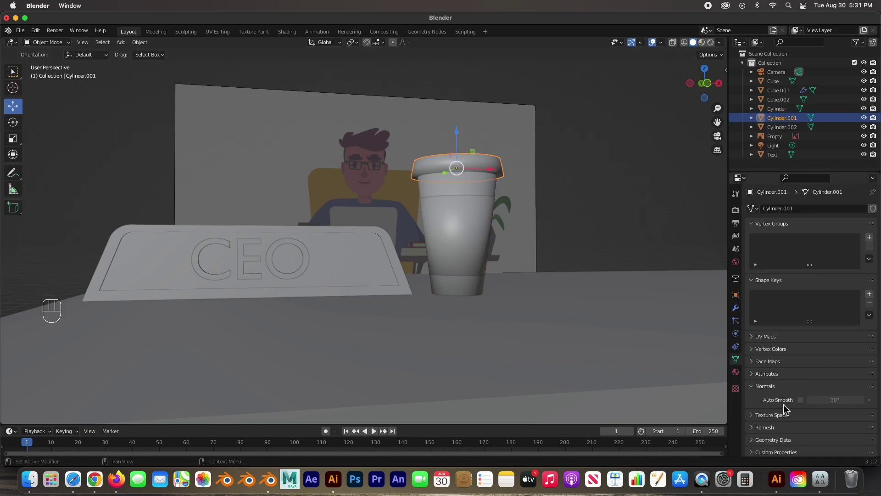
{"action": "left_click", "coordinate": [802, 400]}
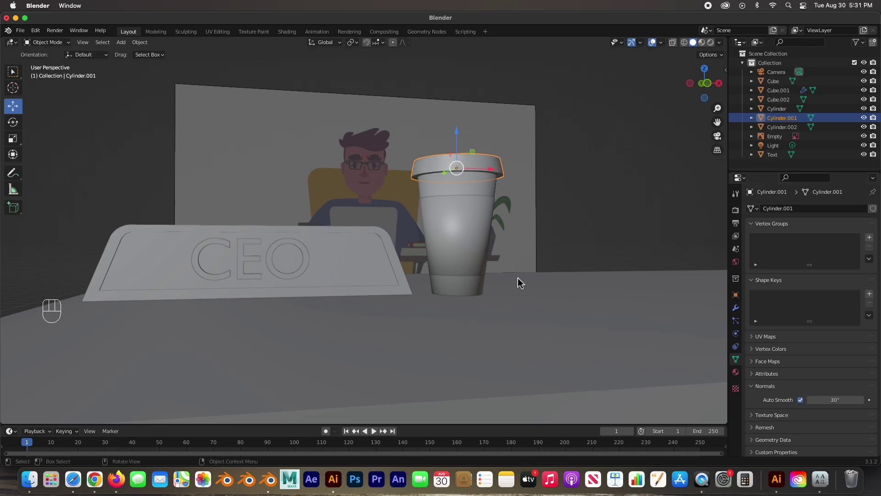
{"action": "left_click", "coordinate": [471, 197]}
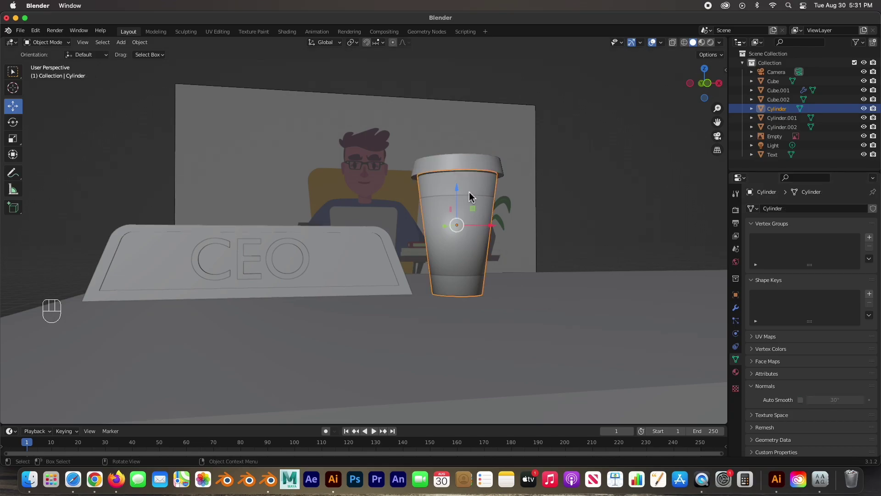
{"action": "left_click", "coordinate": [801, 400]}
{"action": "left_click", "coordinate": [479, 254]}
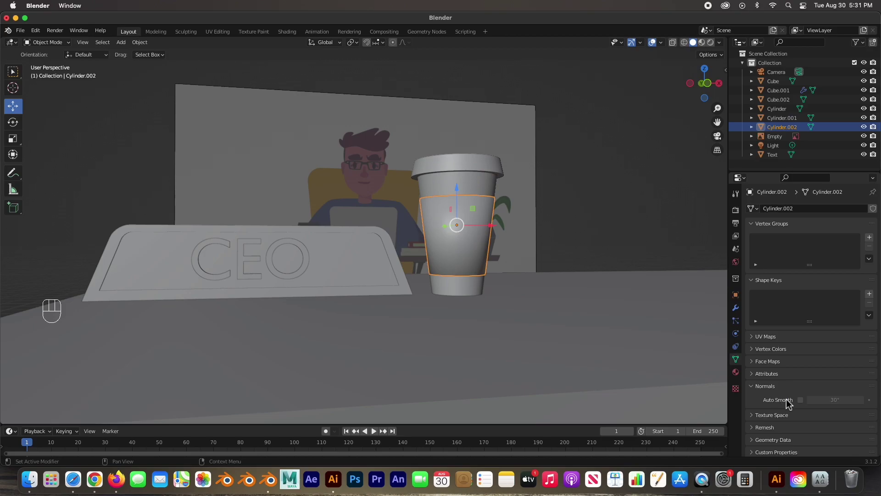
{"action": "left_click", "coordinate": [801, 400]}
{"action": "key", "text": "alt+a"}
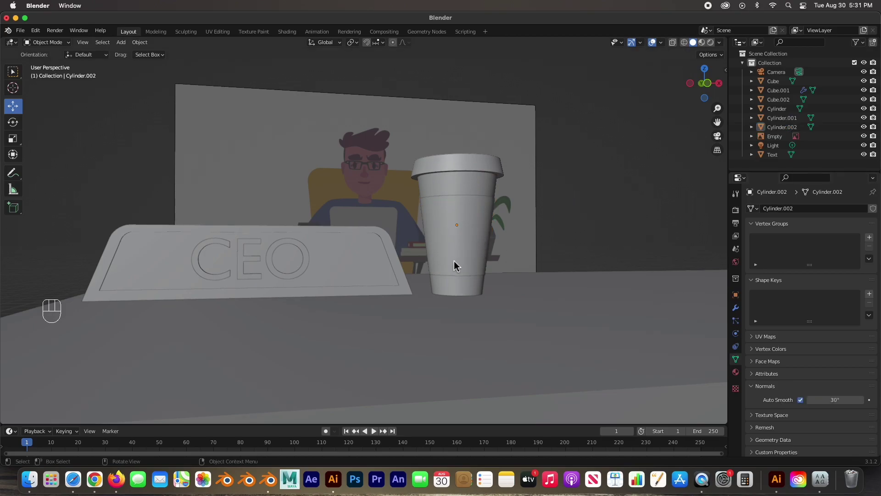
Apply Shade Smooth to the desk legs, enable Auto Smooth at 30° on them, and deselect them.
{"action": "scroll", "coordinate": [454, 265], "scroll_direction": "down", "scroll_amount": 5}
{"action": "left_click", "coordinate": [328, 330]}
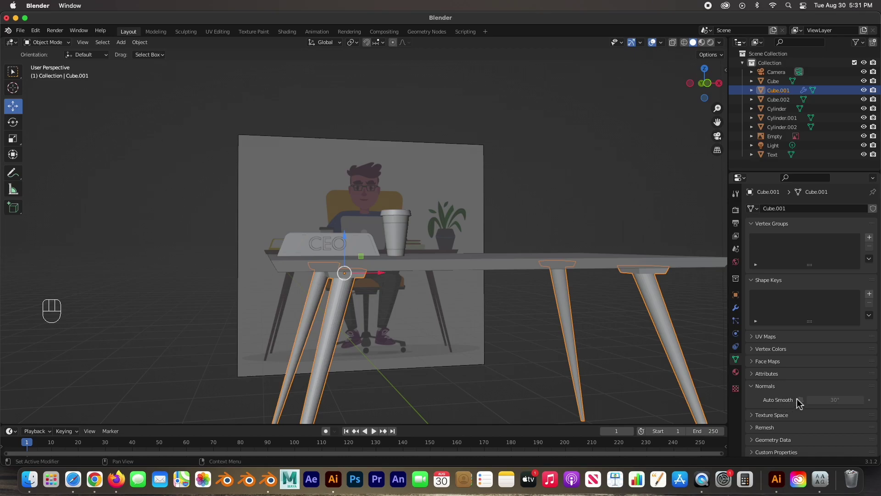
{"action": "right_click", "coordinate": [337, 303]}
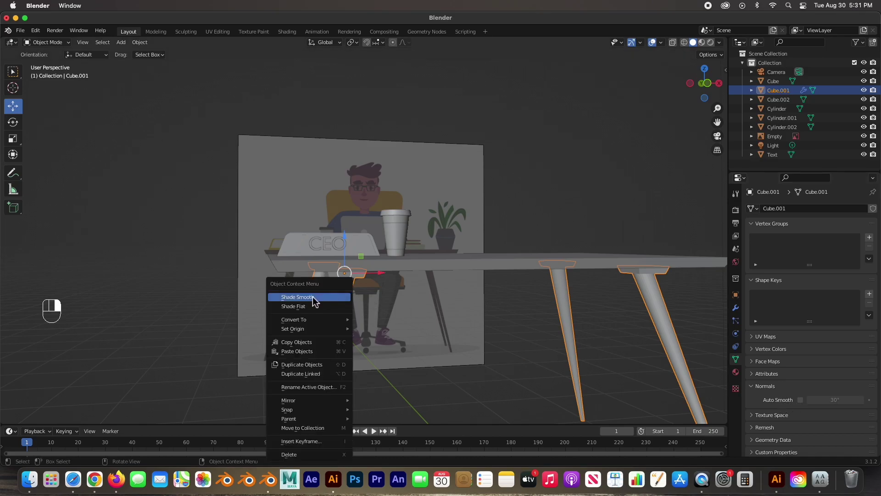
{"action": "left_click", "coordinate": [311, 297]}
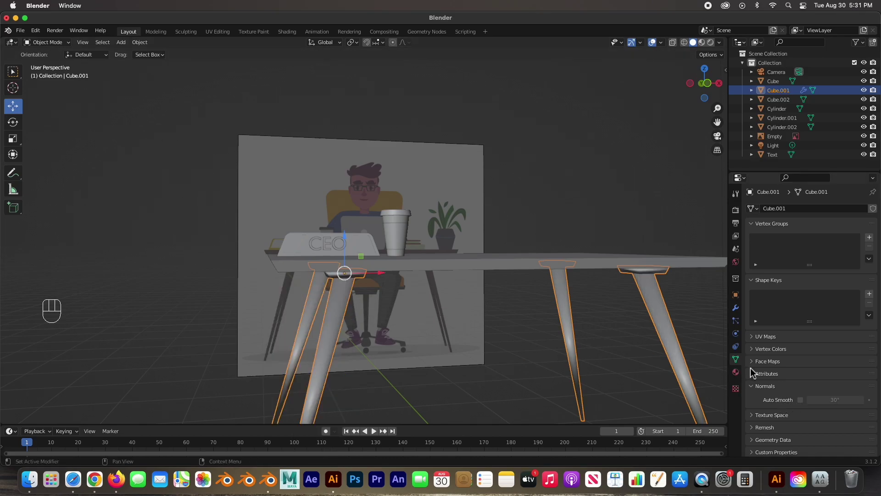
{"action": "left_click", "coordinate": [801, 400]}
{"action": "left_click", "coordinate": [517, 147]}
{"action": "middle_click_drag", "start_coordinate": [571, 240], "coordinate": [552, 243]}
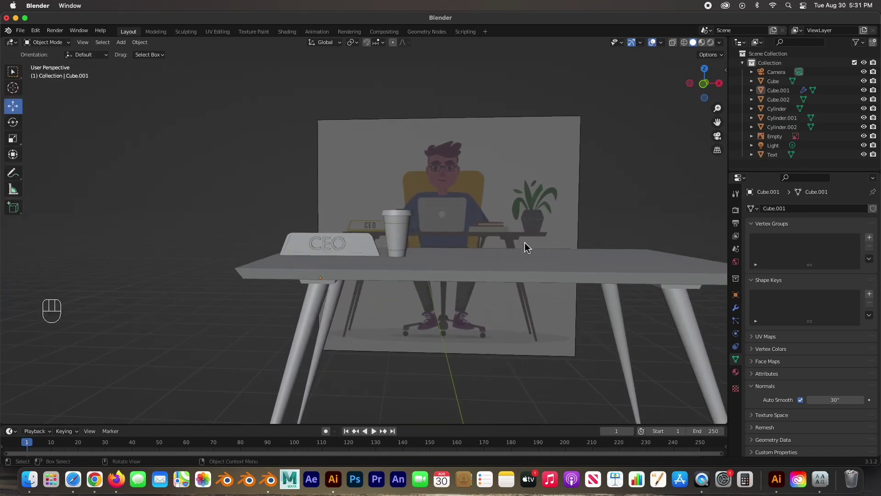
Add a mesh cylinder in front view and move it over the plant pot in the reference image.
{"action": "key", "text": "KP_1"}
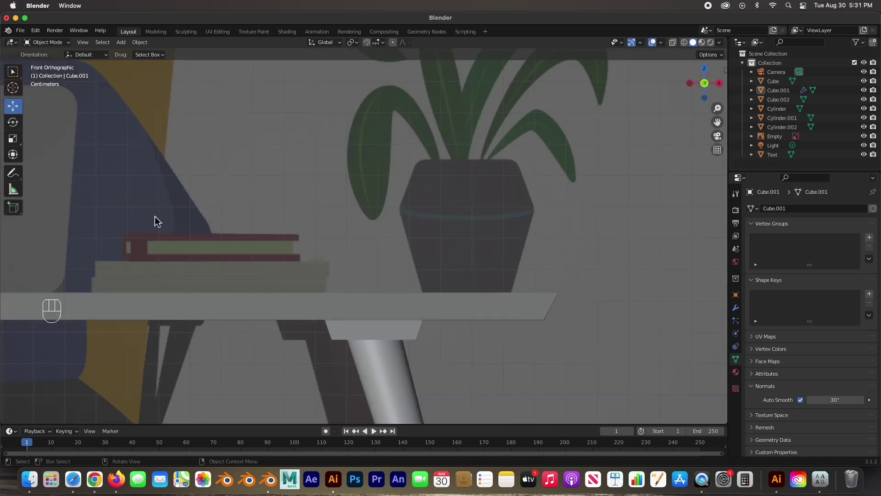
{"action": "scroll", "coordinate": [175, 234], "scroll_direction": "down", "scroll_amount": 6}
{"action": "key", "text": "shift+a"}
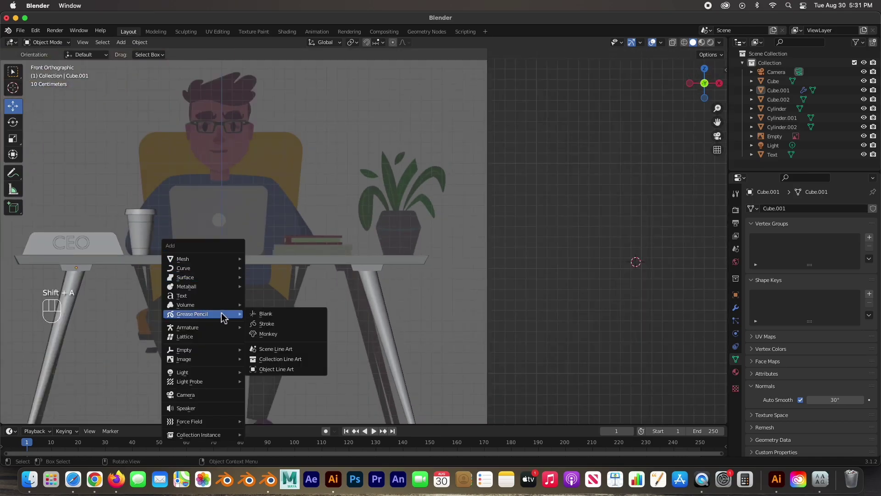
{"action": "mouse_move", "coordinate": [205, 260]}
{"action": "left_click", "coordinate": [281, 305]}
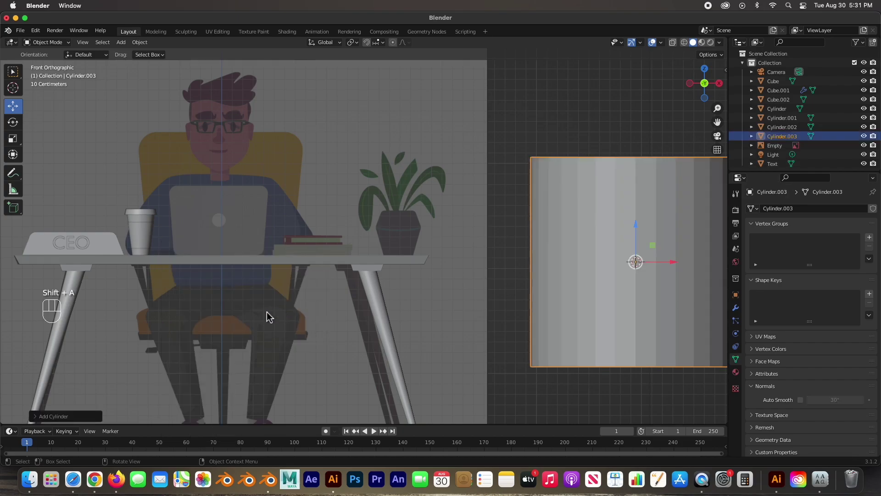
{"action": "left_click_drag", "start_coordinate": [635, 261], "coordinate": [401, 228]}
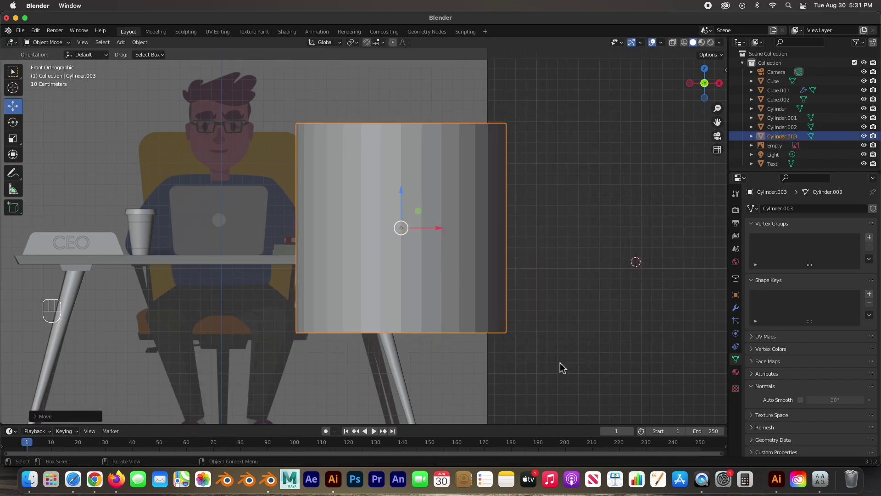
Scale the cylinder down uniformly to about 0.16 and centre it on the reference pot.
{"action": "key", "text": "s"}
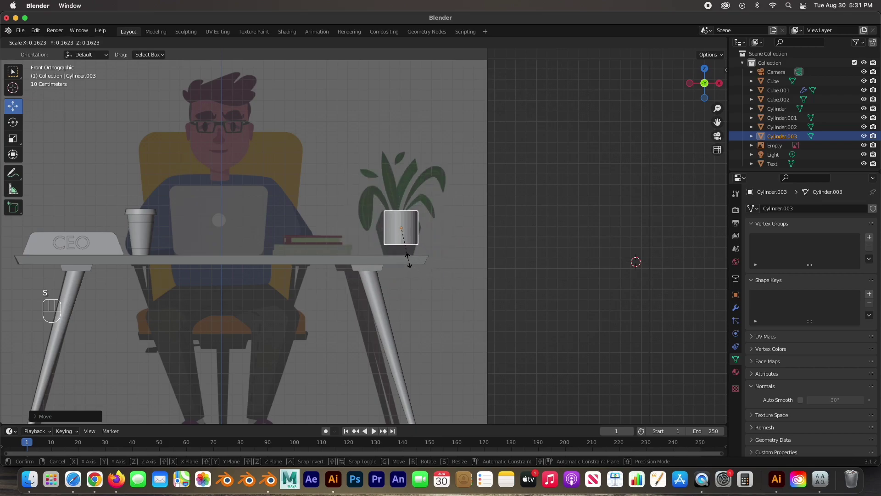
{"action": "left_click", "coordinate": [407, 260]}
{"action": "scroll", "coordinate": [404, 237], "scroll_direction": "up", "scroll_amount": 2}
{"action": "scroll", "coordinate": [404, 238], "scroll_direction": "up", "scroll_amount": 4}
{"action": "mouse_move", "coordinate": [500, 214]}
{"action": "left_mouse_down"}
{"action": "mouse_move", "coordinate": [488, 213]}
{"action": "mouse_move", "coordinate": [490, 221]}
{"action": "left_mouse_up"}
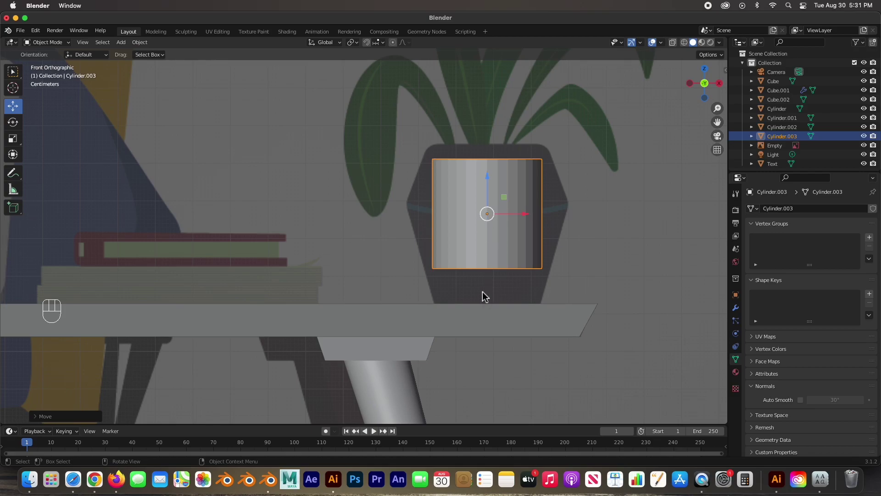
{"action": "left_click_drag", "start_coordinate": [487, 216], "coordinate": [488, 224]}
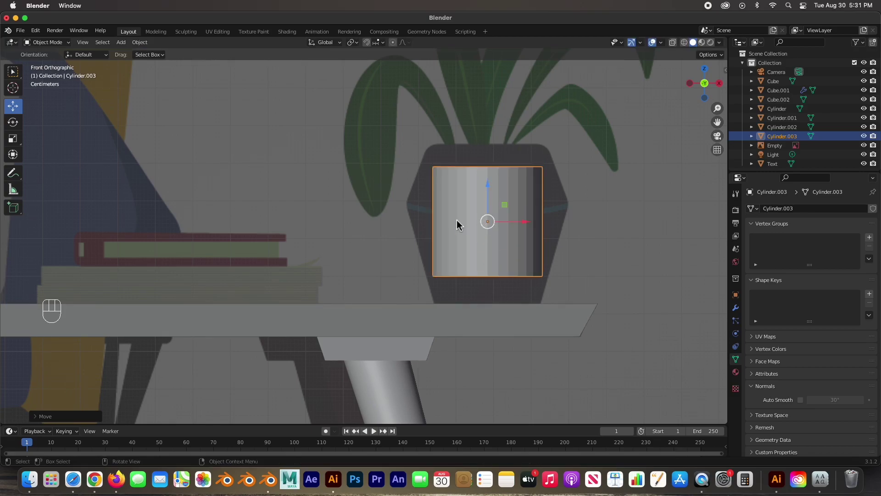
With X-ray on in Edit Mode, raise the cylinder's top vertices to the pot's rim and lower the bottom vertices to the desktop.
{"action": "key", "text": "Tab"}
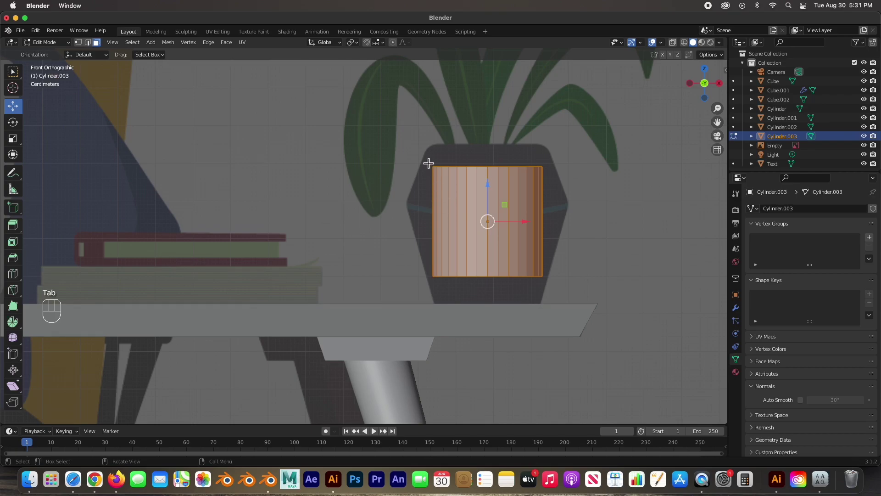
{"action": "left_click", "coordinate": [673, 42]}
{"action": "left_click_drag", "start_coordinate": [434, 151], "coordinate": [574, 187]}
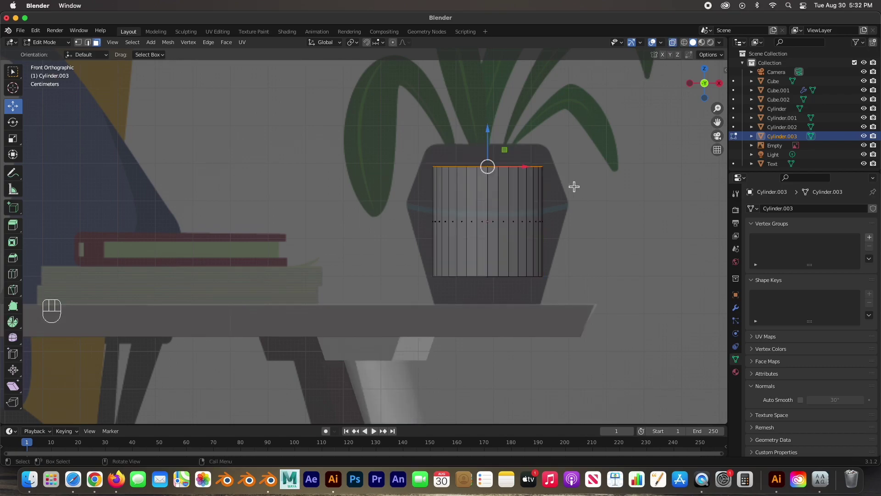
{"action": "key", "text": "1"}
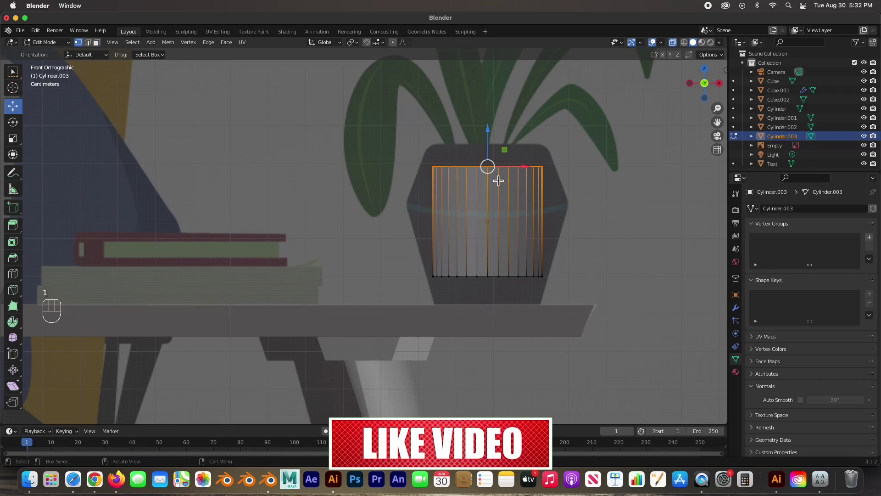
{"action": "left_click_drag", "start_coordinate": [488, 145], "coordinate": [490, 120]}
{"action": "left_click_drag", "start_coordinate": [423, 238], "coordinate": [546, 281]}
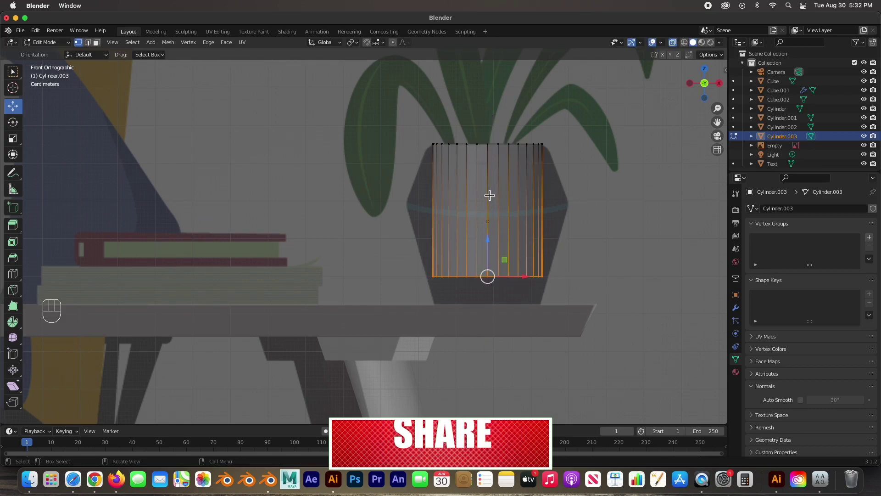
{"action": "left_click_drag", "start_coordinate": [394, 252], "coordinate": [625, 299]}
{"action": "left_click_drag", "start_coordinate": [491, 242], "coordinate": [491, 274]}
Add one horizontal loop cut at the pot's widest level and scale it outward to match the reference outline.
{"action": "left_click_drag", "start_coordinate": [405, 134], "coordinate": [591, 172]}
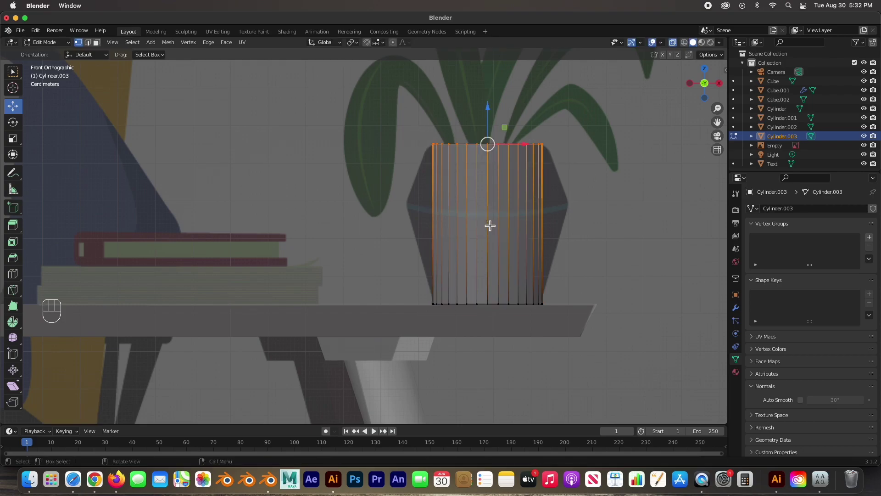
{"action": "key", "text": "super+r"}
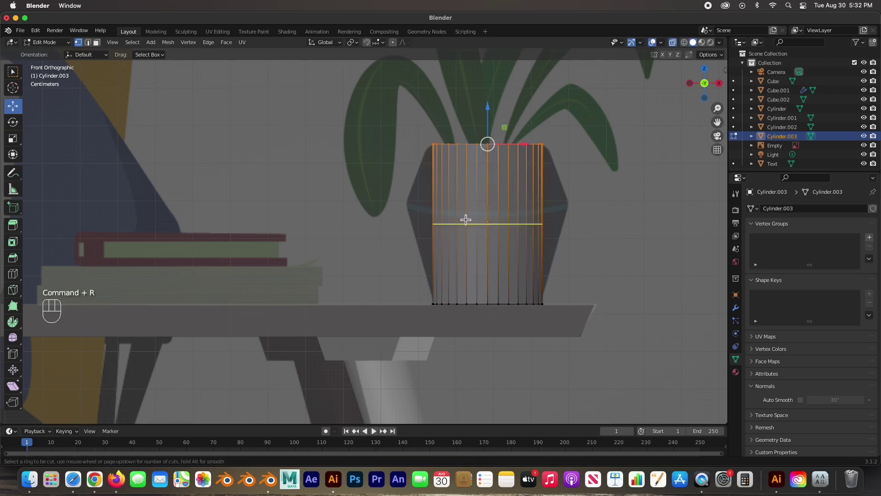
{"action": "scroll", "coordinate": [465, 209], "scroll_direction": "up", "scroll_amount": 1}
{"action": "scroll", "coordinate": [463, 207], "scroll_direction": "down", "scroll_amount": 1}
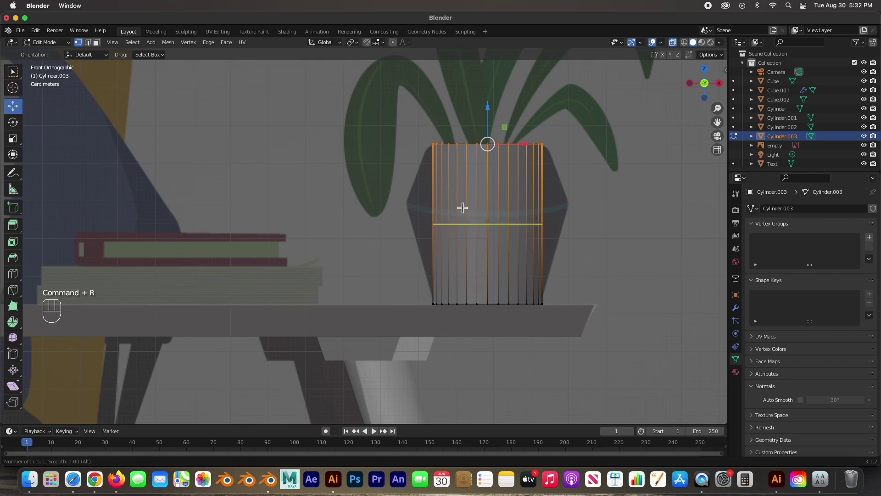
{"action": "left_click", "coordinate": [463, 207]}
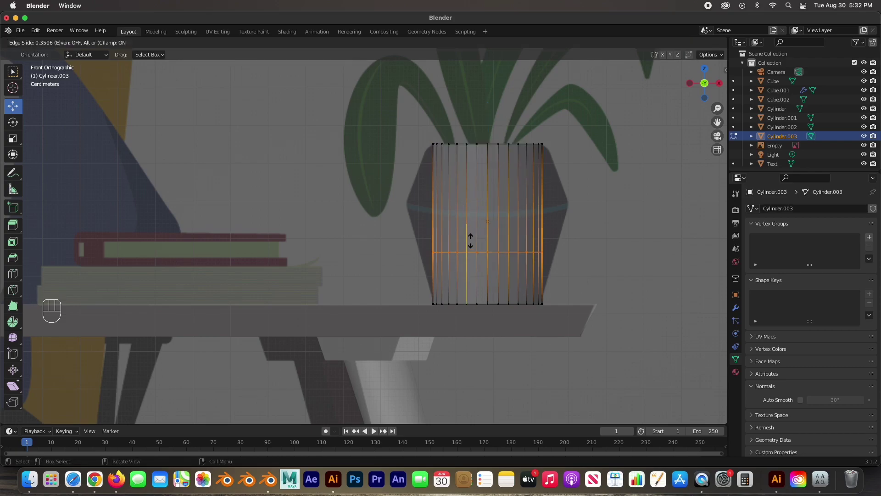
{"action": "left_click", "coordinate": [487, 188]}
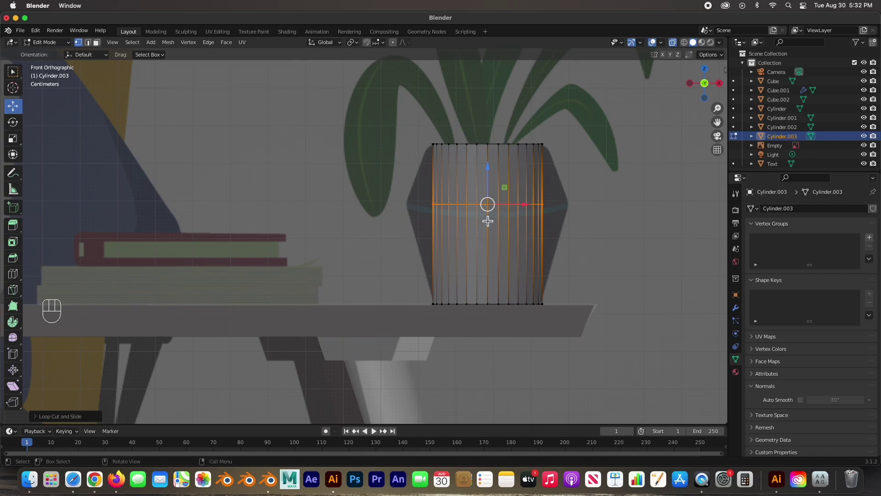
{"action": "key", "text": "s"}
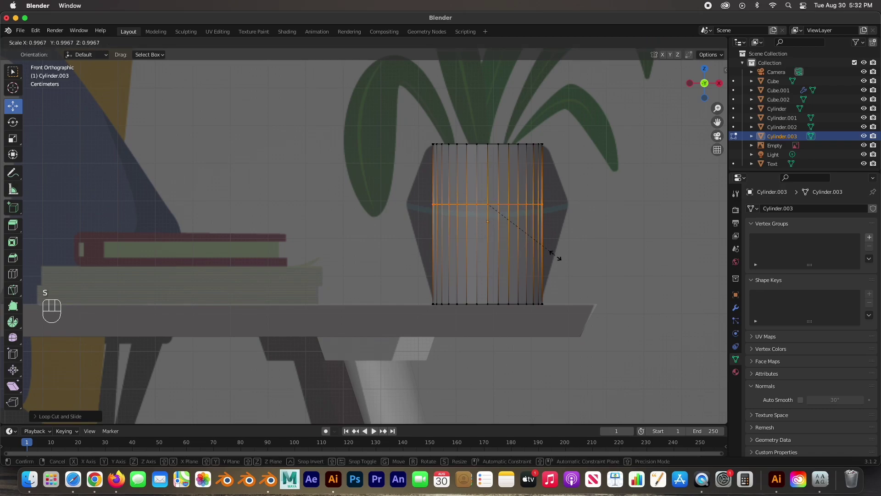
{"action": "left_click", "coordinate": [591, 266]}
Bevel the pot's top rim edges with several segments and scale the rounded rim up to about 1.07.
{"action": "left_click_drag", "start_coordinate": [390, 123], "coordinate": [647, 186]}
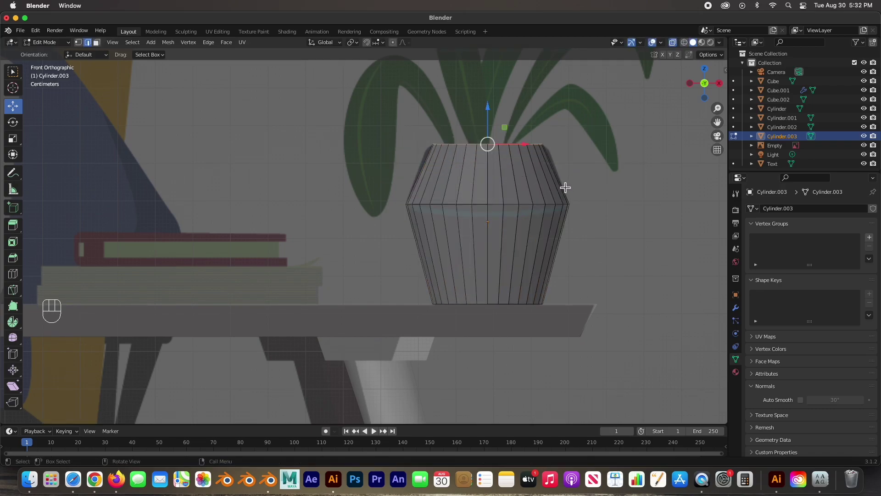
{"action": "key", "text": "super+b"}
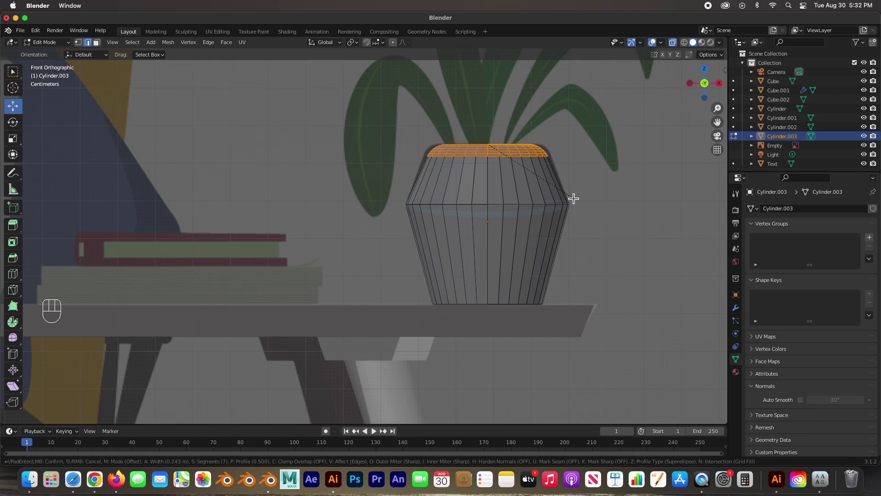
{"action": "scroll", "coordinate": [574, 198], "scroll_direction": "down", "scroll_amount": 5}
{"action": "scroll", "coordinate": [574, 199], "scroll_direction": "up", "scroll_amount": 3}
{"action": "left_click", "coordinate": [577, 201]}
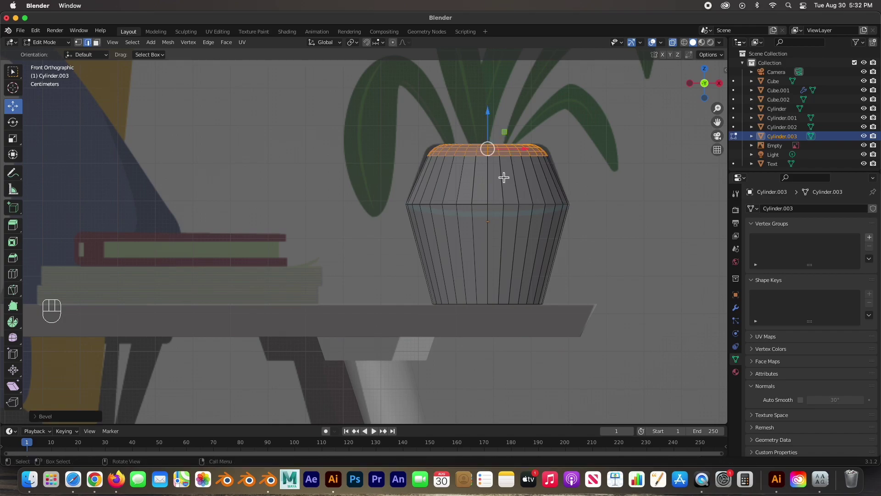
{"action": "key", "text": "s"}
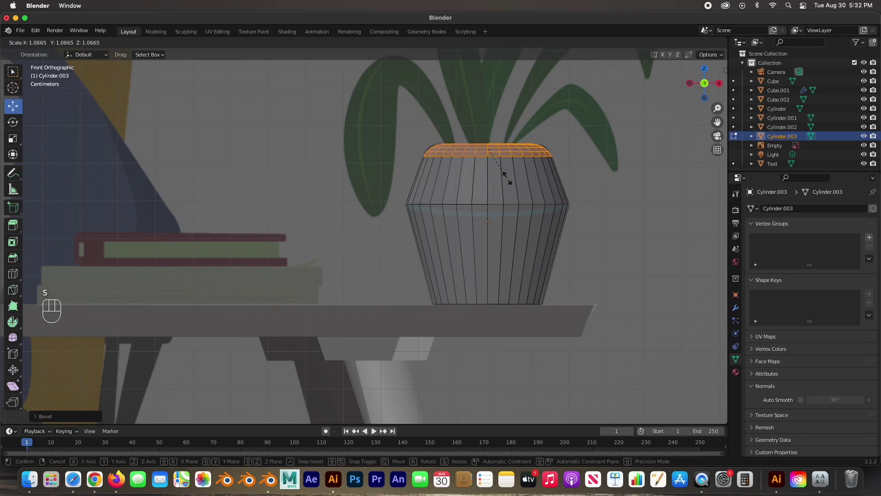
{"action": "left_click", "coordinate": [508, 180]}
Bevel the edge loop at the pot's widest level with 4 segments and a width of about 0.16 m.
{"action": "left_click_drag", "start_coordinate": [370, 192], "coordinate": [628, 234]}
{"action": "key", "text": "super+b"}
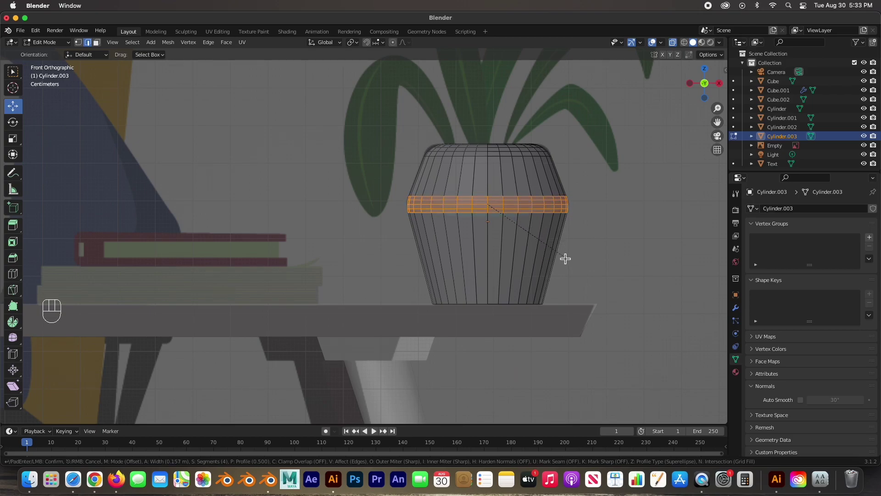
{"action": "scroll", "coordinate": [562, 255], "scroll_direction": "up", "scroll_amount": 3}
{"action": "left_click", "coordinate": [564, 256]}
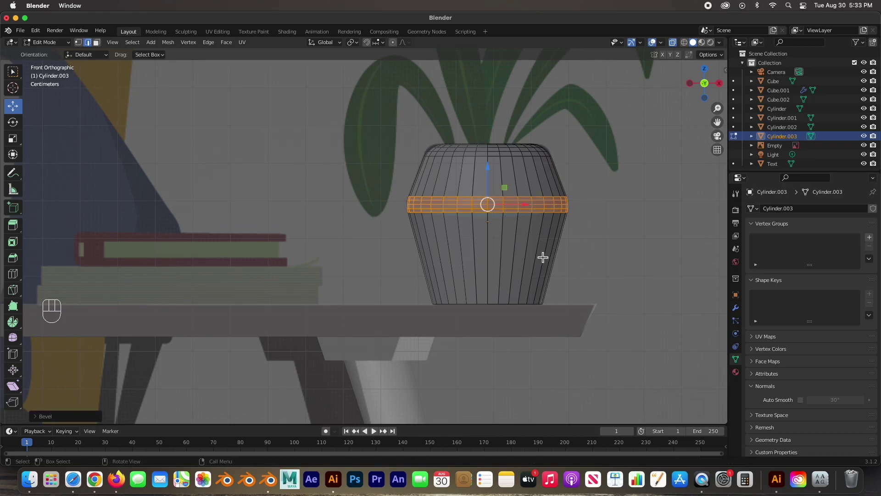
Bevel the pot's bottom edges with 2 segments and a width of about 0.07 m, and clear the selection.
{"action": "left_click_drag", "start_coordinate": [404, 289], "coordinate": [579, 334]}
{"action": "key", "text": "super+z"}
{"action": "key", "text": "super+z"}
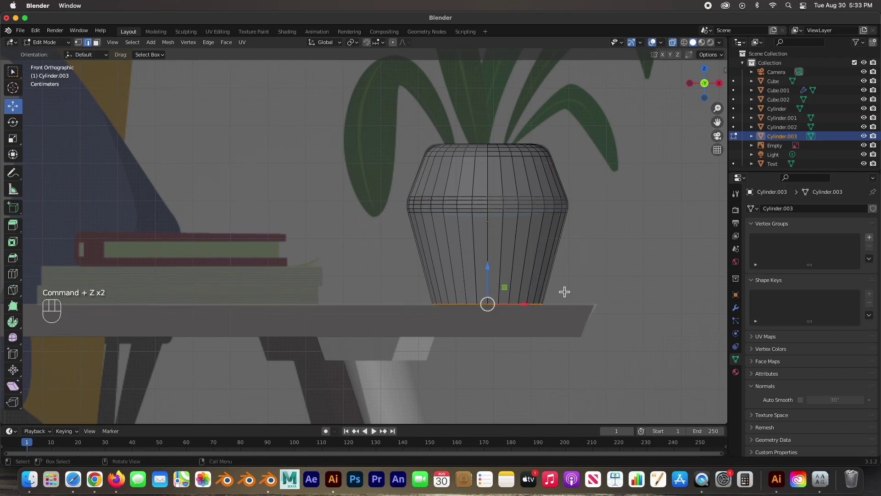
{"action": "key", "text": "super+b"}
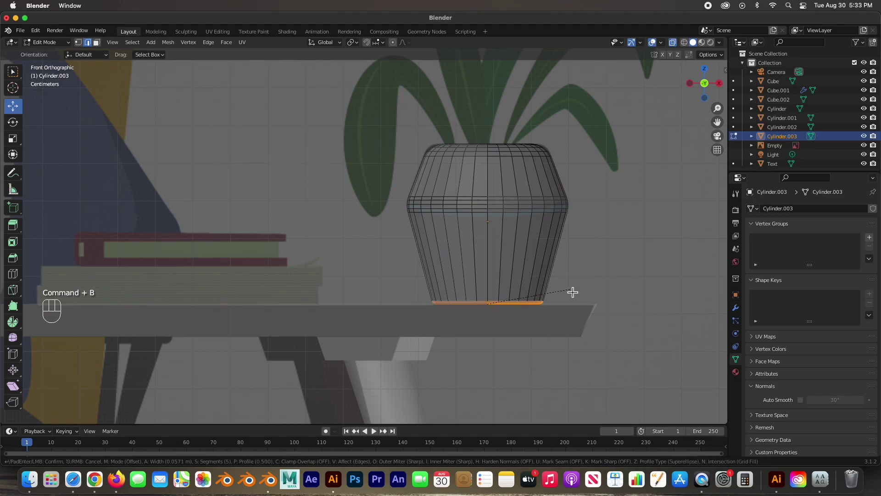
{"action": "scroll", "coordinate": [570, 288], "scroll_direction": "down", "scroll_amount": 5}
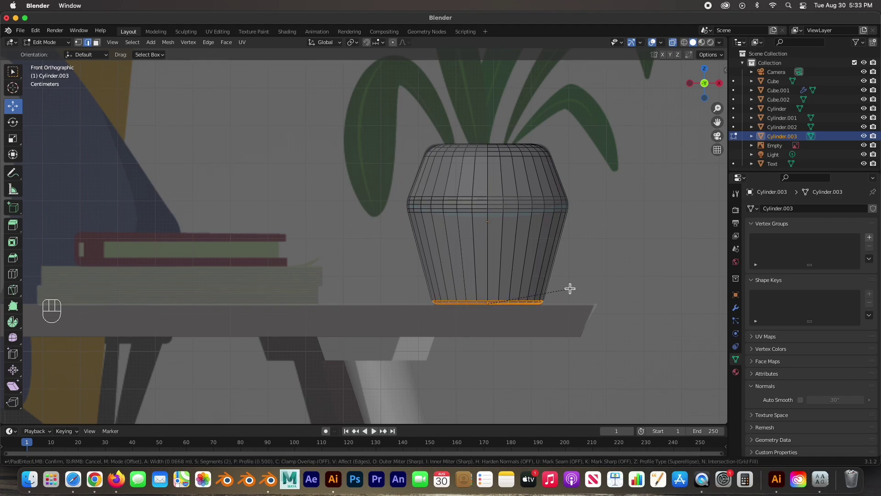
{"action": "left_click", "coordinate": [570, 288]}
{"action": "left_click", "coordinate": [597, 288]}
Select the two middle face rows of the pot's bevelled band all around and inset them by about 0.03 m.
{"action": "middle_click_drag", "start_coordinate": [586, 262], "coordinate": [487, 287]}
{"action": "key", "text": "KP_1"}
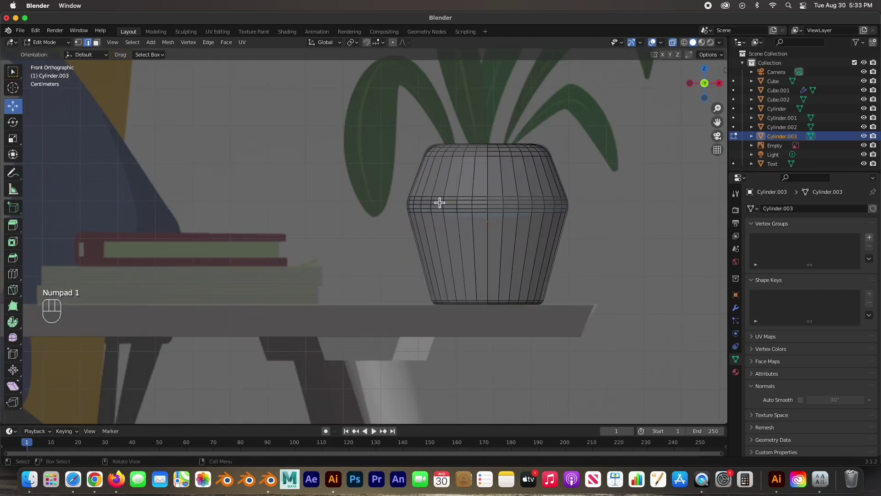
{"action": "scroll", "coordinate": [440, 202], "scroll_direction": "up", "scroll_amount": 3}
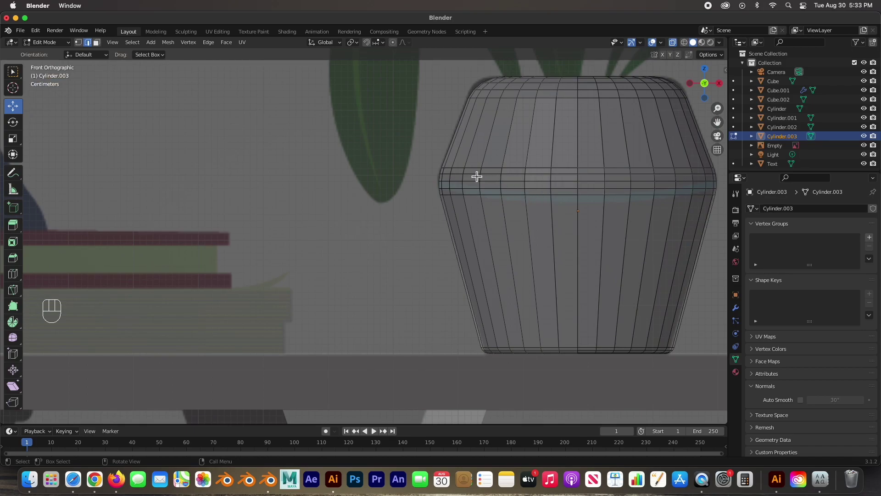
{"action": "scroll", "coordinate": [479, 185], "scroll_direction": "up", "scroll_amount": 2}
{"action": "middle_click_drag", "start_coordinate": [572, 191], "coordinate": [284, 238], "text": "shift"}
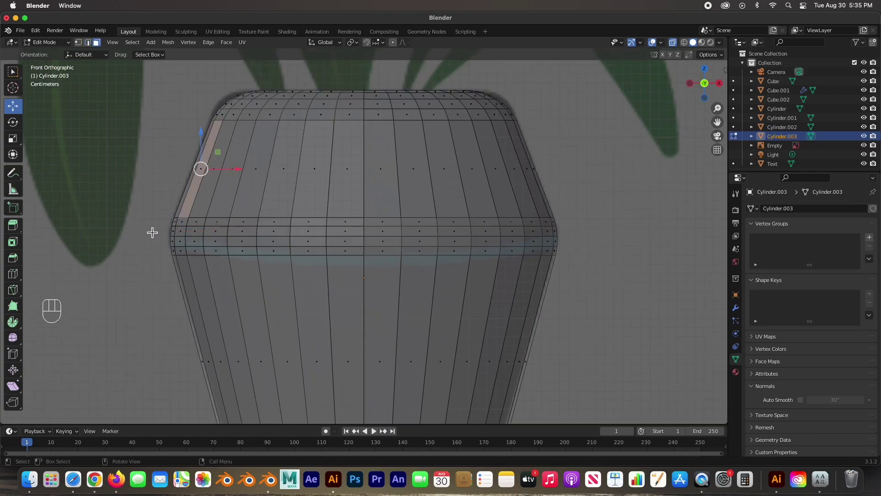
{"action": "left_click_drag", "start_coordinate": [153, 232], "coordinate": [593, 246]}
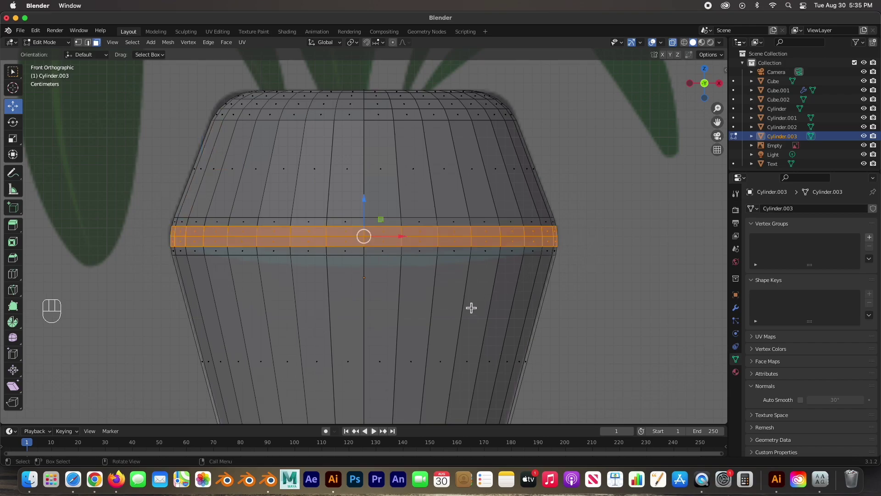
{"action": "key", "text": "i"}
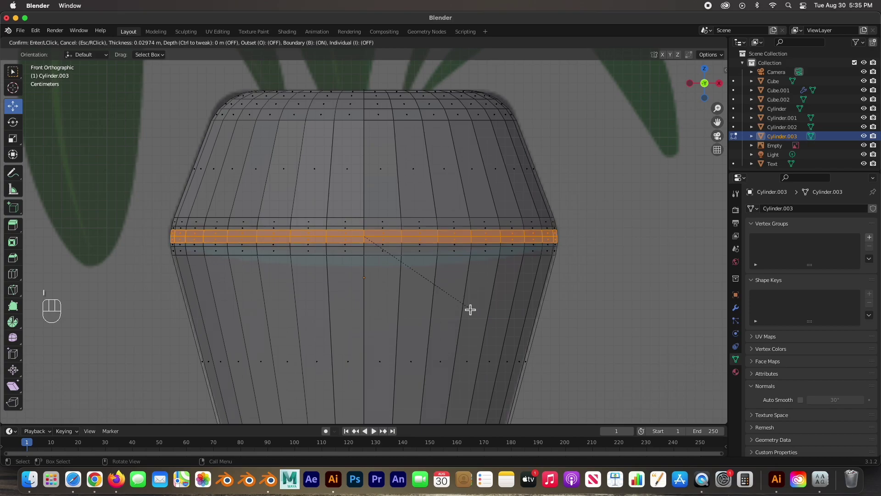
{"action": "left_click", "coordinate": [468, 307]}
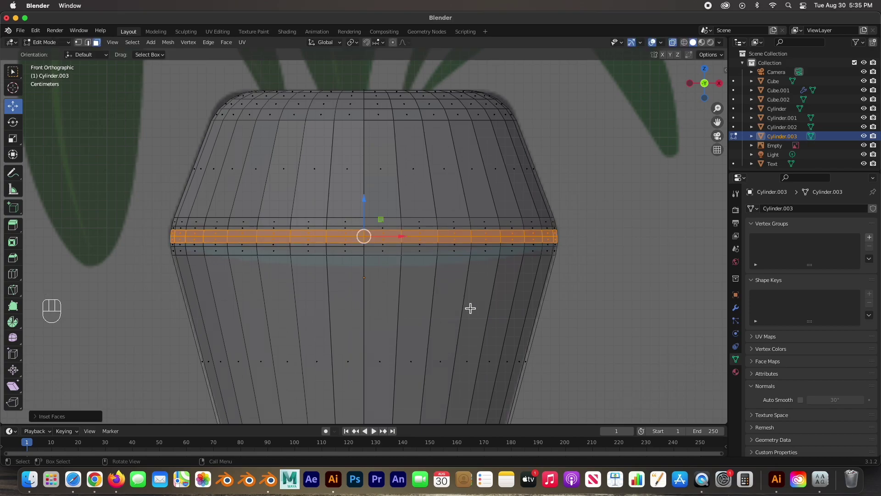
Extrude the inset band faces along their normals slightly inward to form a groove around the pot.
{"action": "key", "text": "KP_7"}
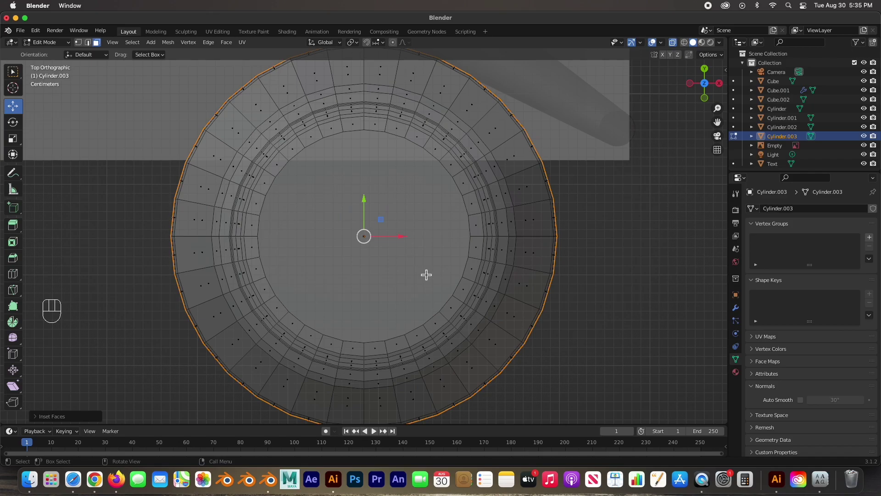
{"action": "key", "text": "alt+e"}
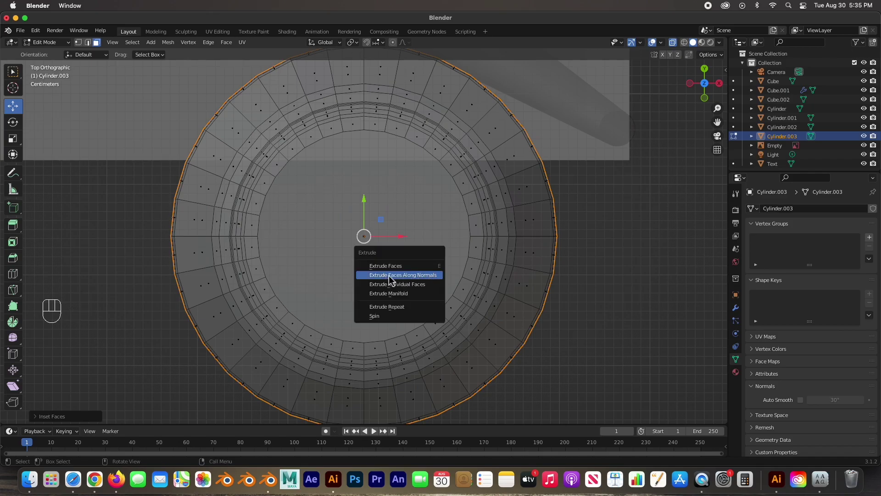
{"action": "left_click", "coordinate": [419, 276]}
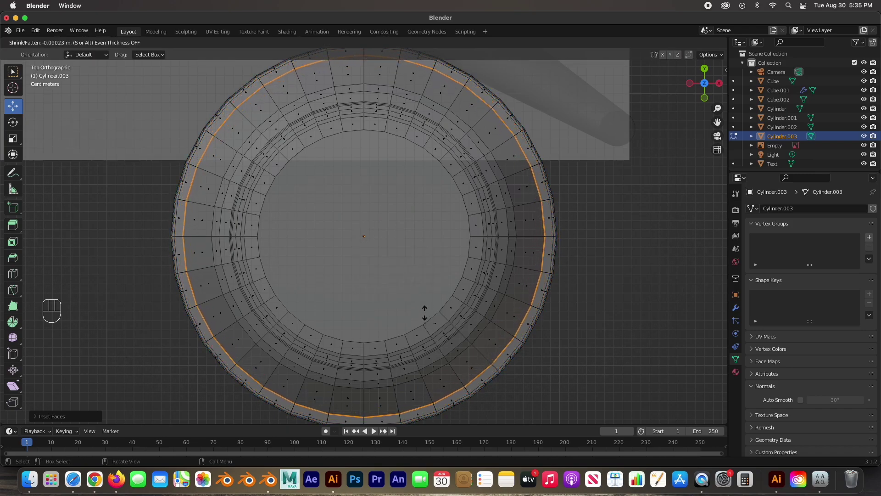
{"action": "left_click", "coordinate": [416, 293]}
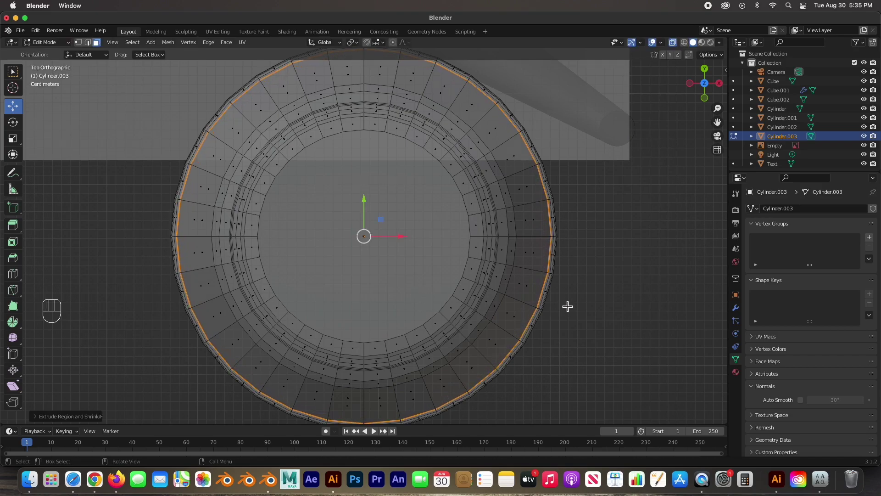
{"action": "middle_click_drag", "start_coordinate": [544, 344], "coordinate": [557, 254]}
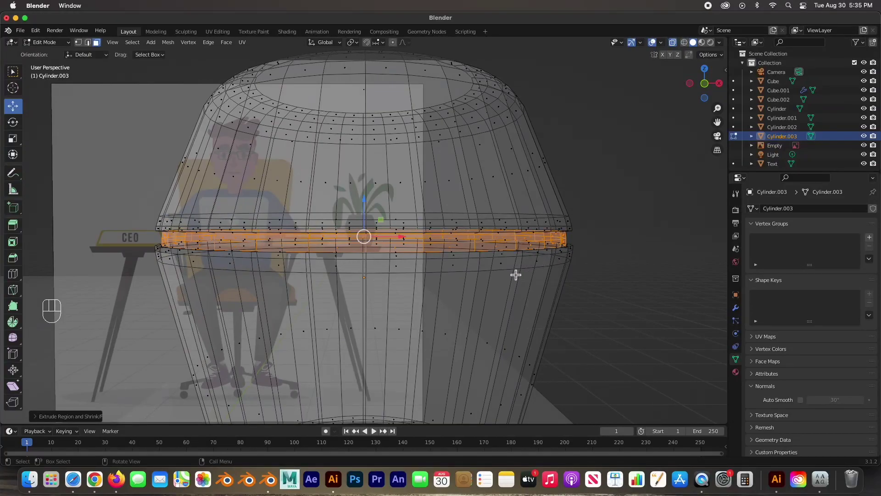
Scale the recessed band up slightly to make the groove shallower, reduce its height along Z, and clear the selection.
{"action": "key", "text": "KP_1"}
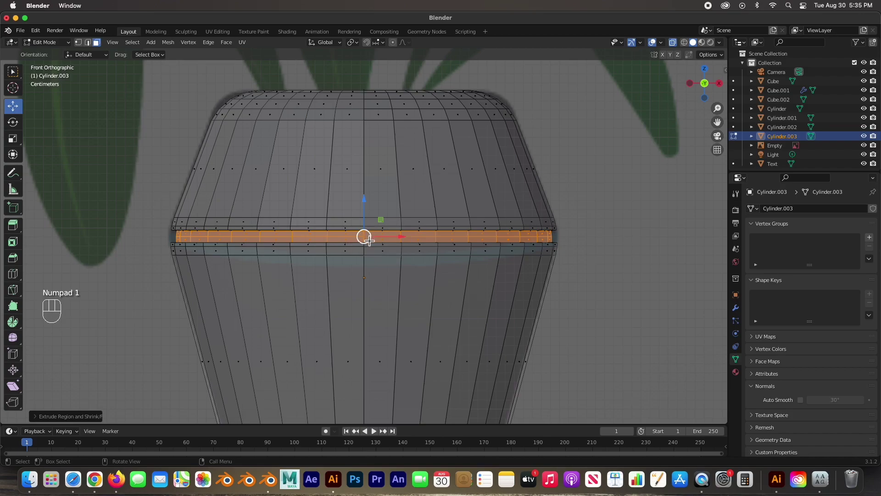
{"action": "key", "text": "s"}
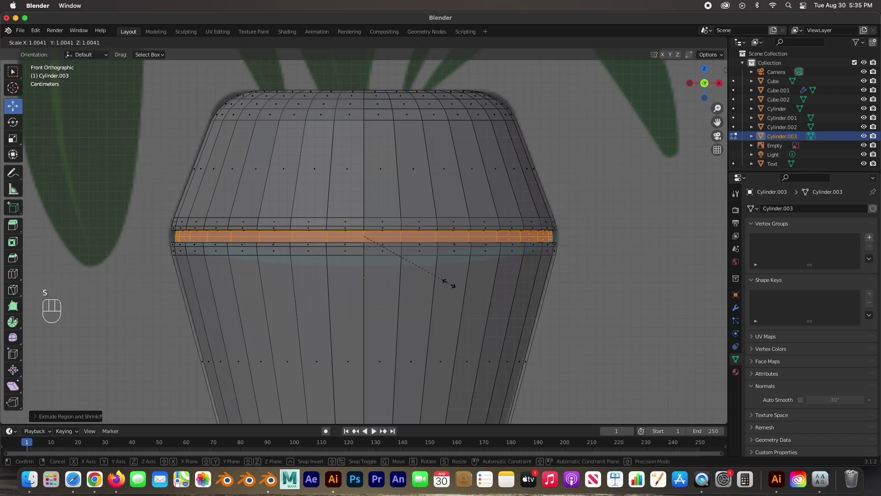
{"action": "left_click", "coordinate": [450, 283]}
{"action": "left_click", "coordinate": [13, 138]}
{"action": "left_click_drag", "start_coordinate": [364, 201], "coordinate": [364, 210]}
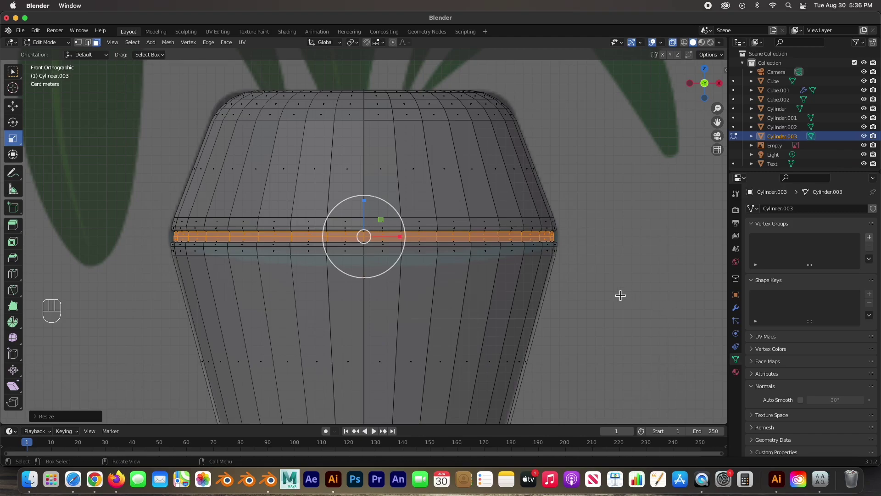
{"action": "left_click", "coordinate": [520, 281]}
Select the pot's top face and extrude it about 0.33 m down into the pot to hollow it out.
{"action": "scroll", "coordinate": [500, 282], "scroll_direction": "down", "scroll_amount": 4}
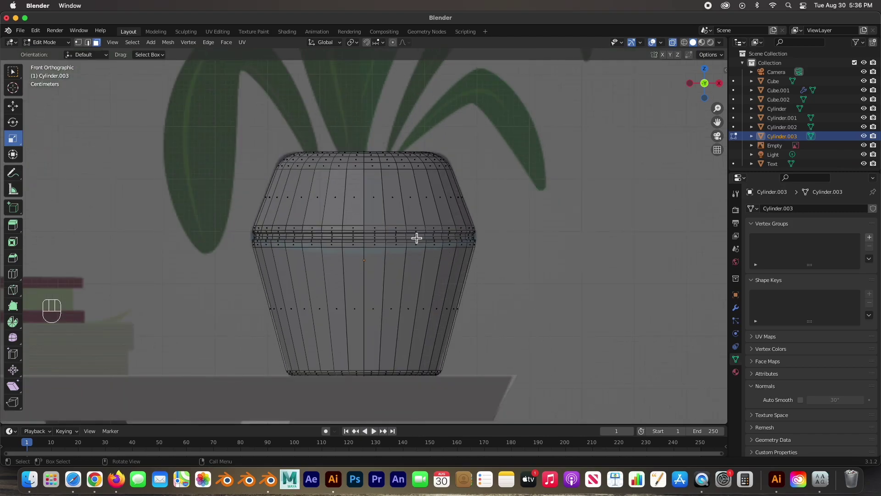
{"action": "middle_click_drag", "start_coordinate": [387, 187], "coordinate": [371, 174]}
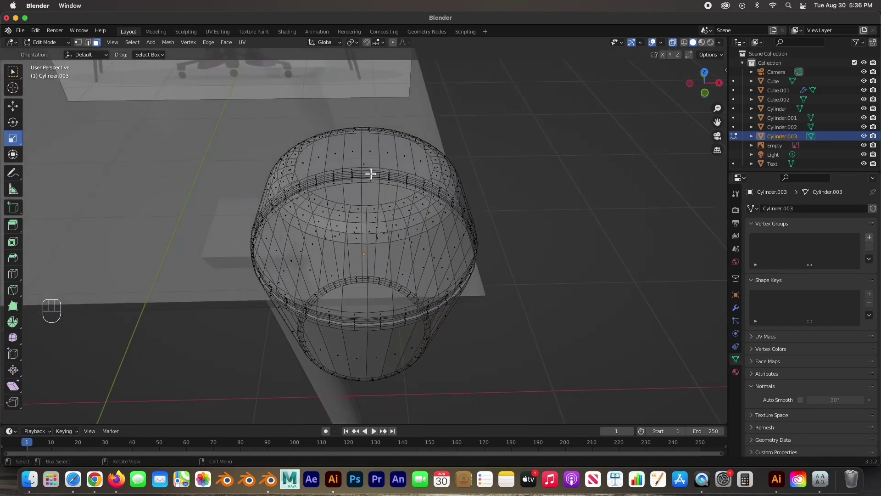
{"action": "left_click", "coordinate": [371, 174]}
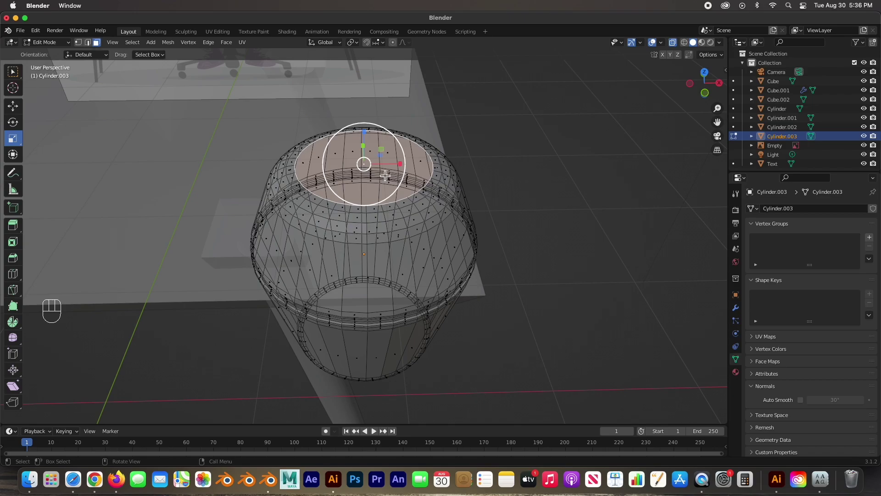
{"action": "key", "text": "e"}
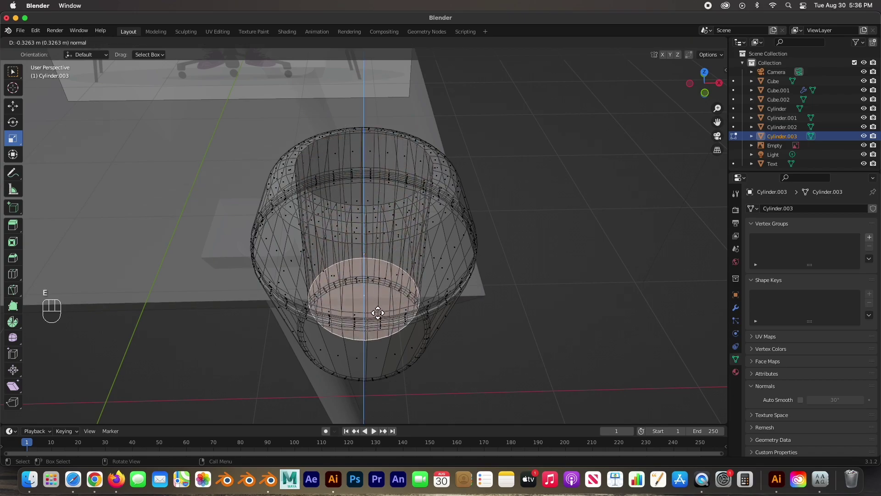
{"action": "left_click", "coordinate": [369, 323]}
{"action": "middle_click_drag", "start_coordinate": [370, 323], "coordinate": [459, 293]}
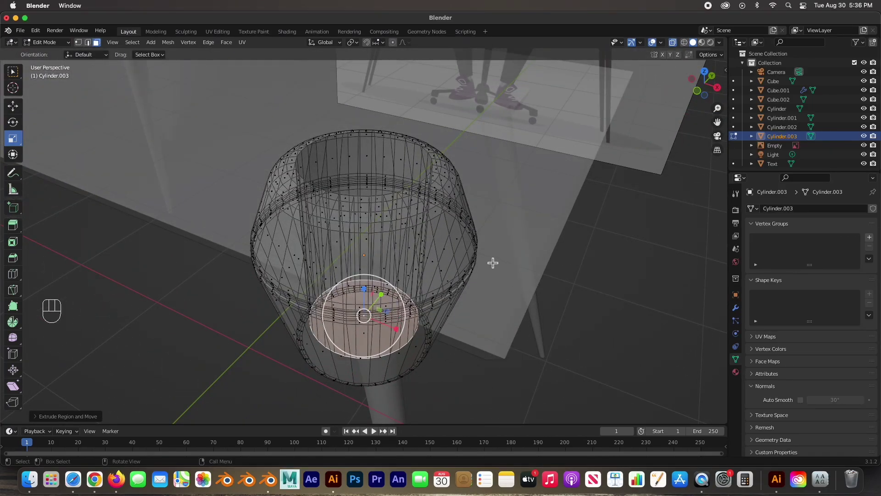
{"action": "scroll", "coordinate": [495, 264], "scroll_direction": "up", "scroll_amount": 4}
{"action": "key", "text": "KP_1"}
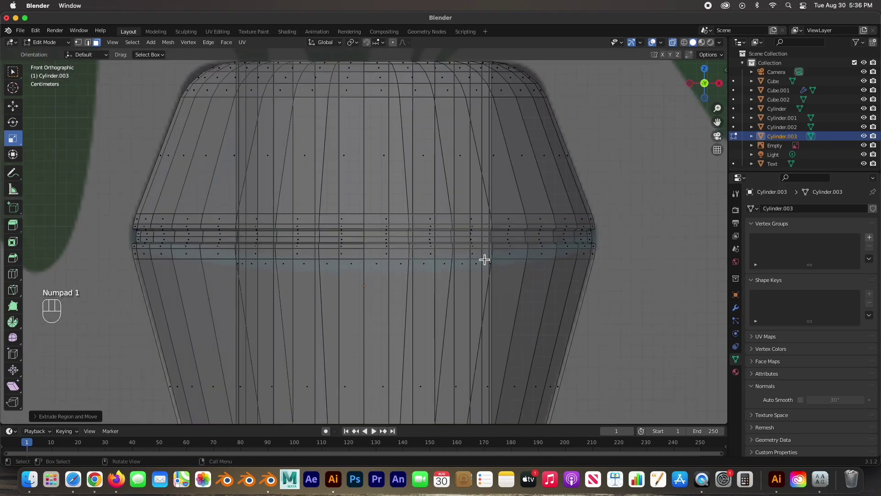
{"action": "scroll", "coordinate": [278, 230], "scroll_direction": "up", "scroll_amount": 4}
{"action": "scroll", "coordinate": [276, 231], "scroll_direction": "down", "scroll_amount": 5}
{"action": "scroll", "coordinate": [276, 231], "scroll_direction": "down", "scroll_amount": 6}
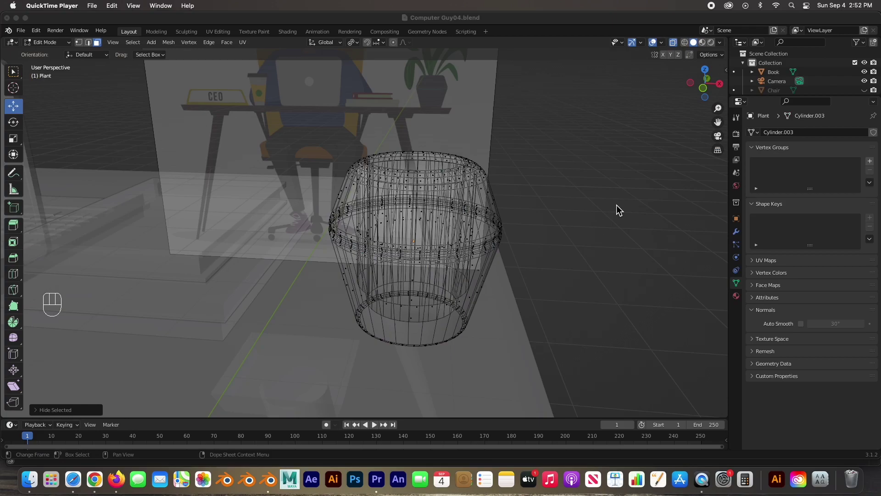